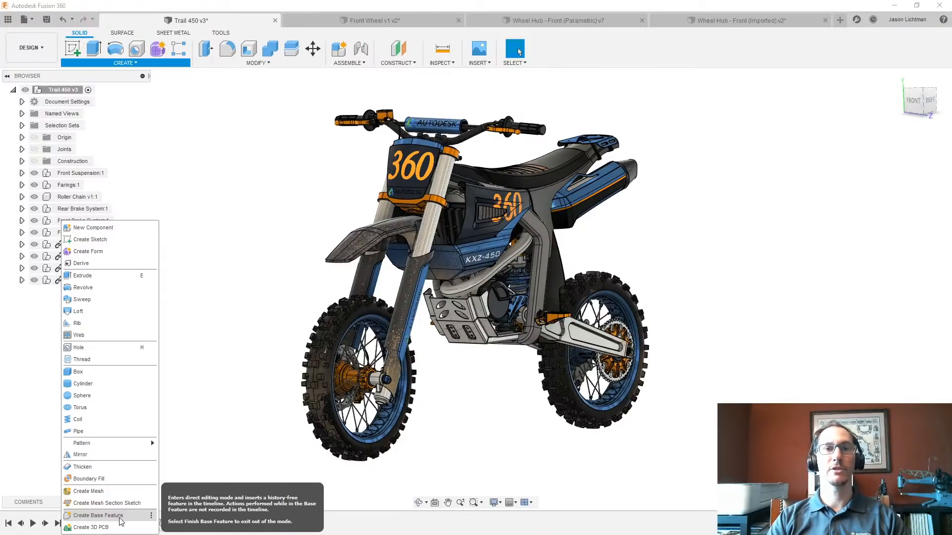
- Look over the front wheel hub in the bike assembly and in the Wheel Hub - Front (Parametric) document
left_click(233, 411)
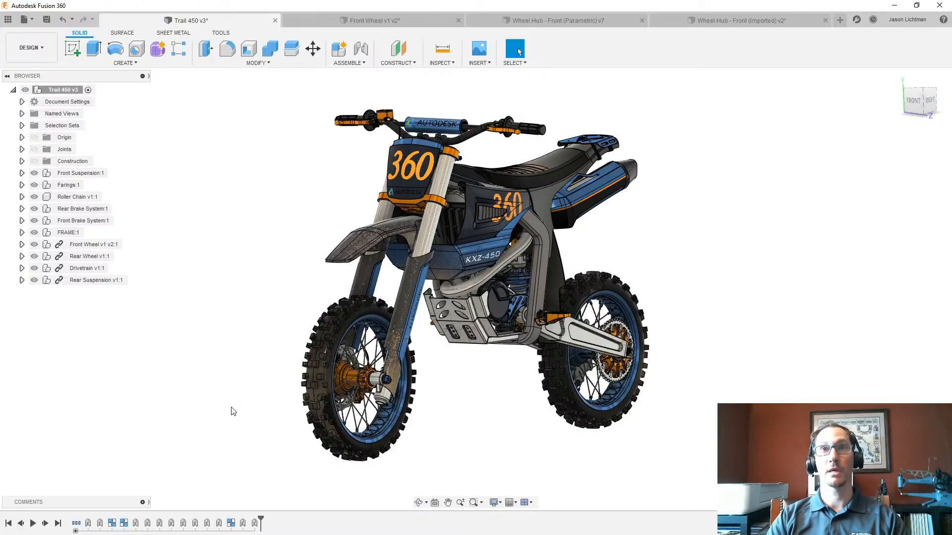
scroll(359, 386, "up", 10)
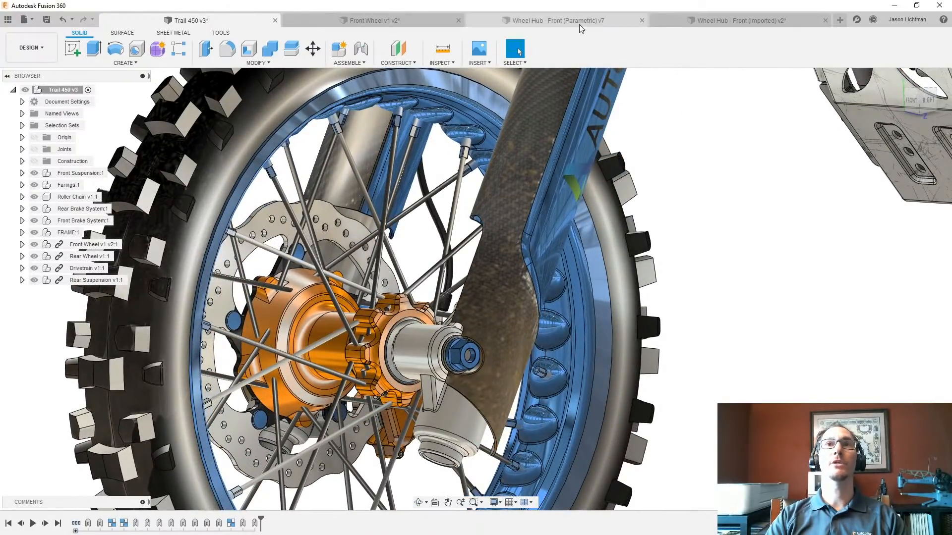
left_click(580, 24)
middle_click_drag(687, 305, 642, 304, "shift")
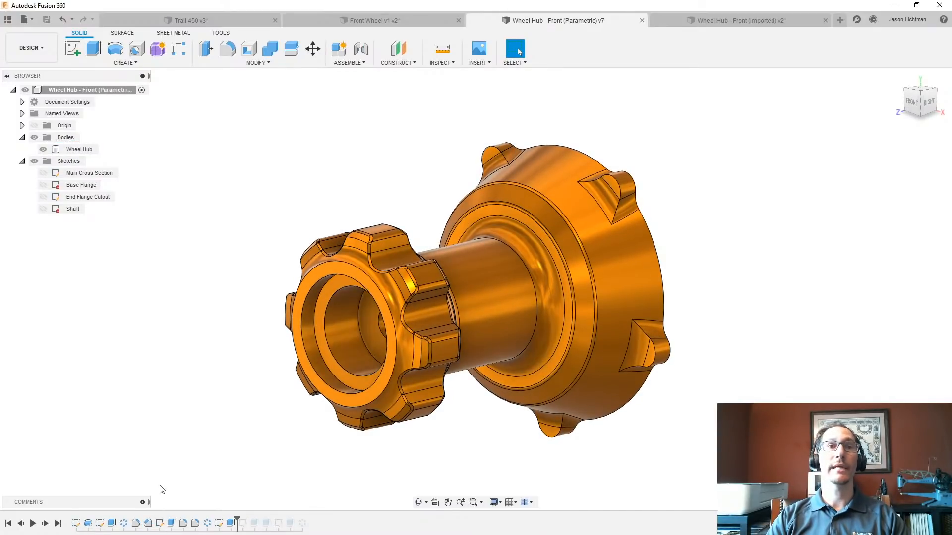
- Open the End Flange Cutout sketch, inspect its dimensions, and finish the sketch without edits
right_click(100, 526)
left_click(137, 420)
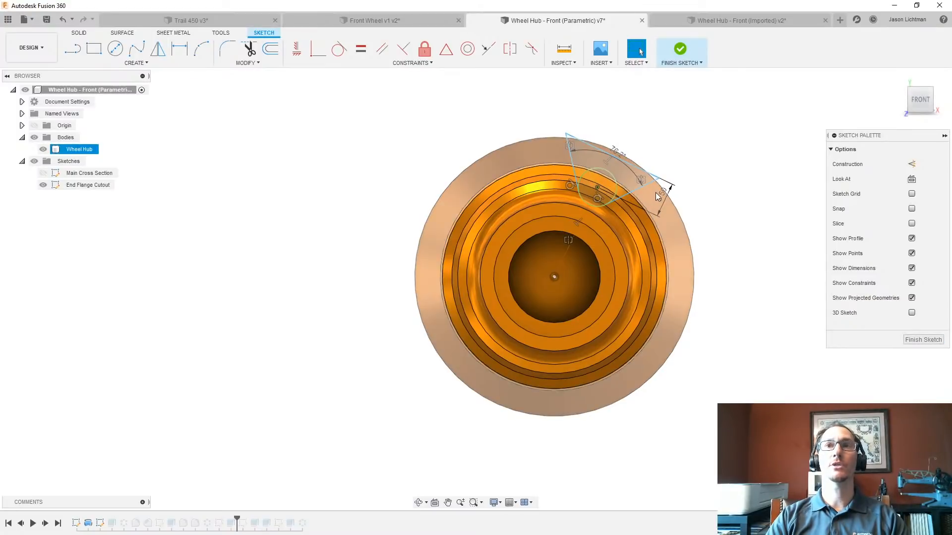
scroll(618, 180, "up", 5)
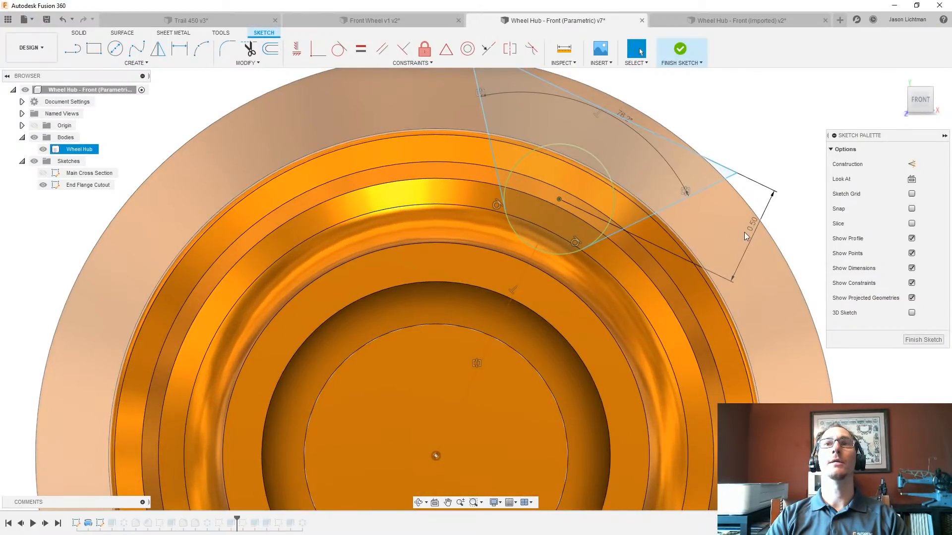
scroll(744, 232, "down", 3)
left_click(923, 339)
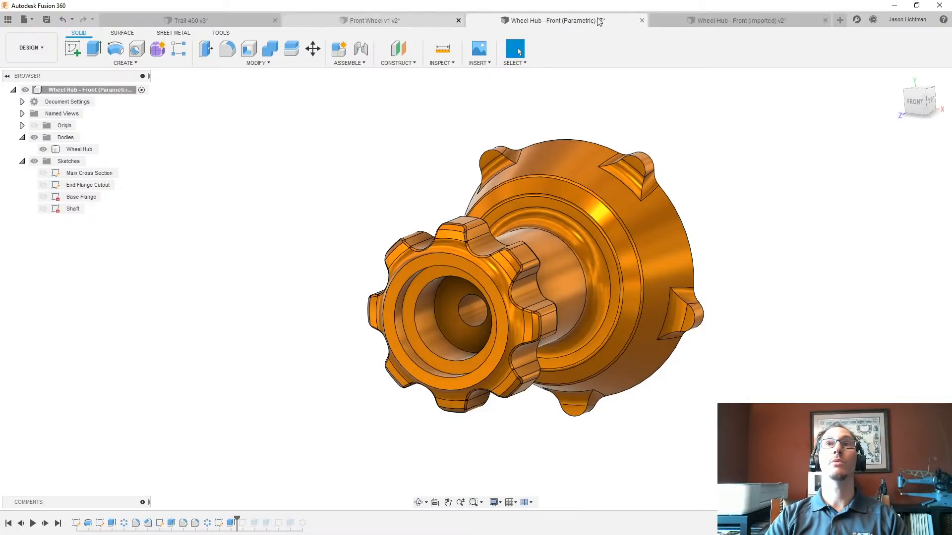
- Switch to the Wheel Hub - Front (Imported) document and examine the hub from the side
left_click(749, 19)
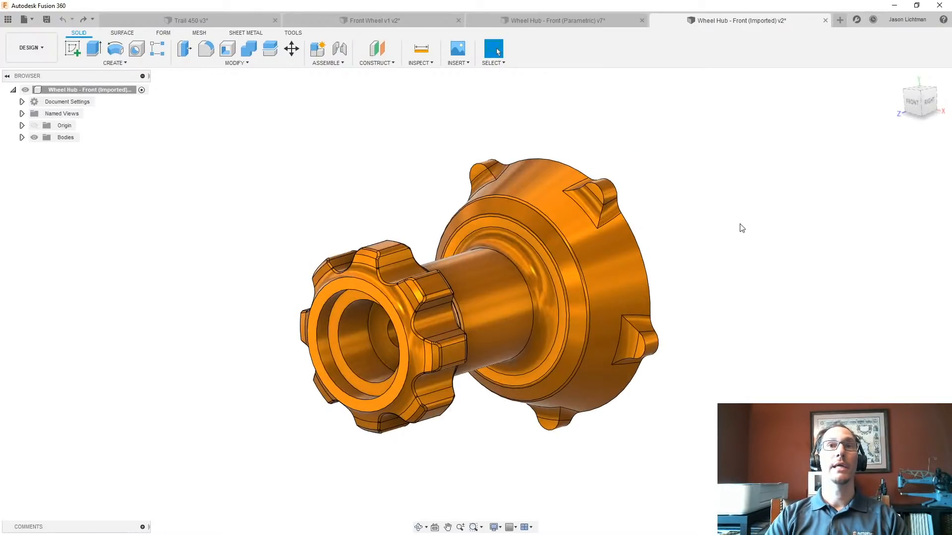
middle_click_drag(739, 224, 740, 224, "shift")
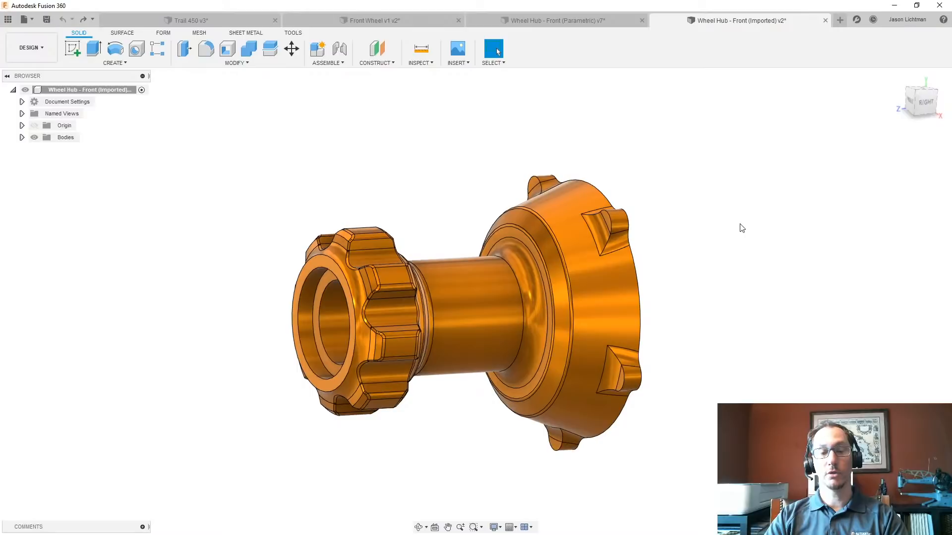
- Try to move all faces of the hub's large flange end 2.5 in along Z, and undo the move
key("m")
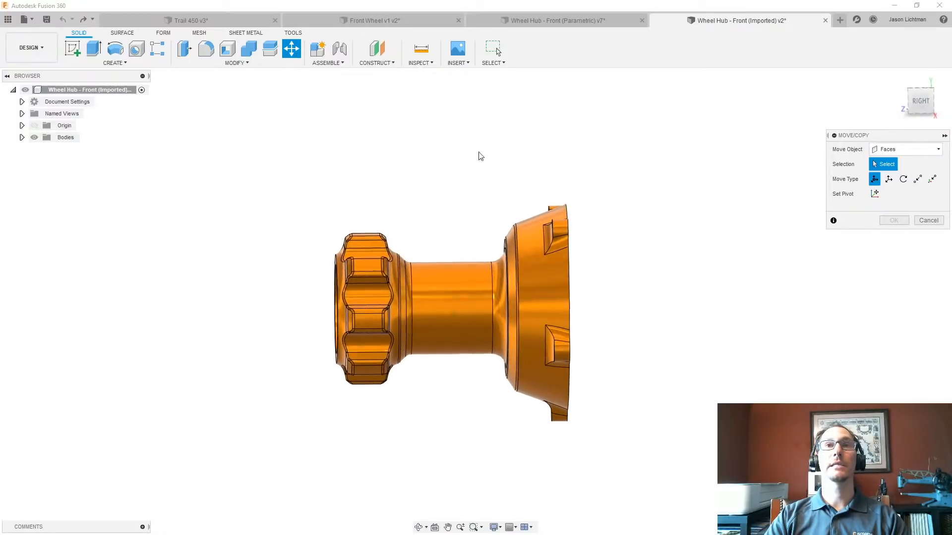
left_click_drag(441, 148, 653, 457)
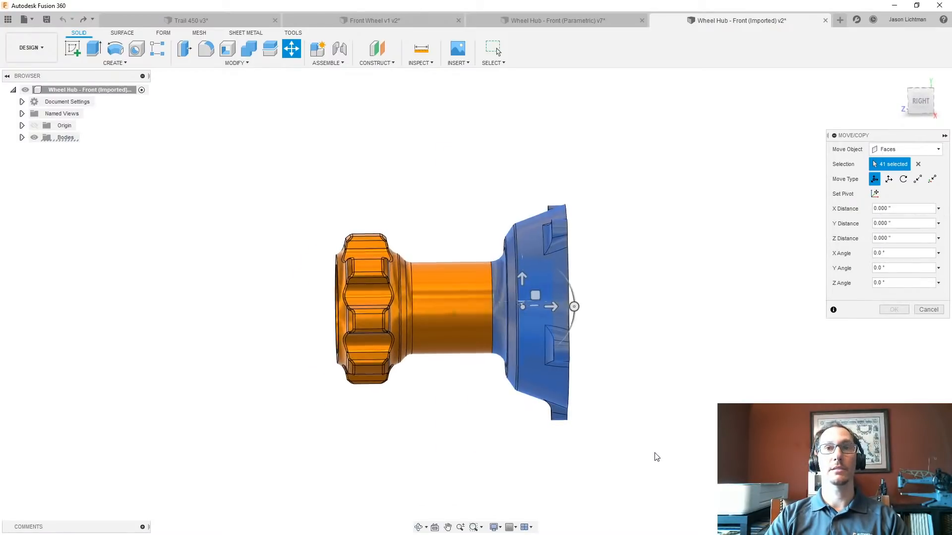
middle_click_drag(654, 454, 612, 382, "shift")
left_click_drag(549, 299, 678, 271)
left_click_drag(899, 240, 863, 243)
type("2.5")
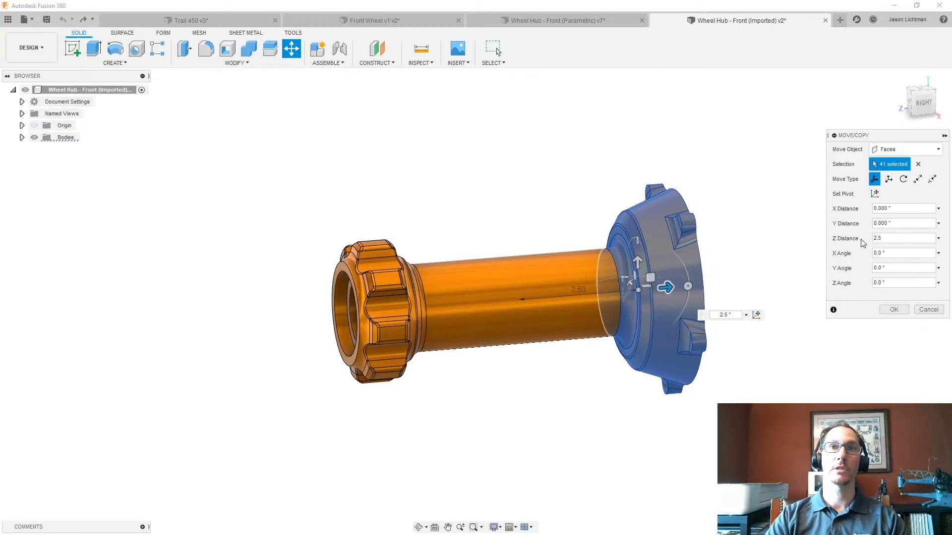
key("Return")
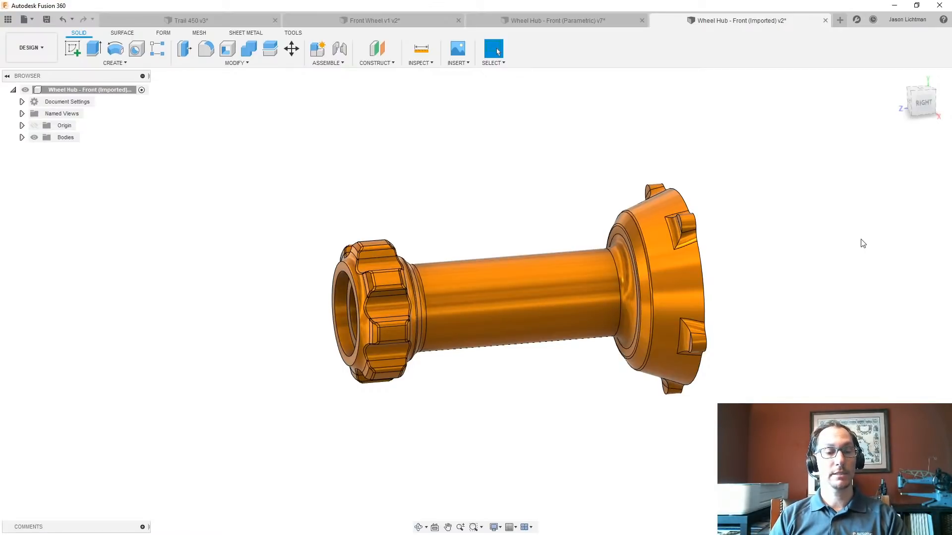
key("ctrl+z")
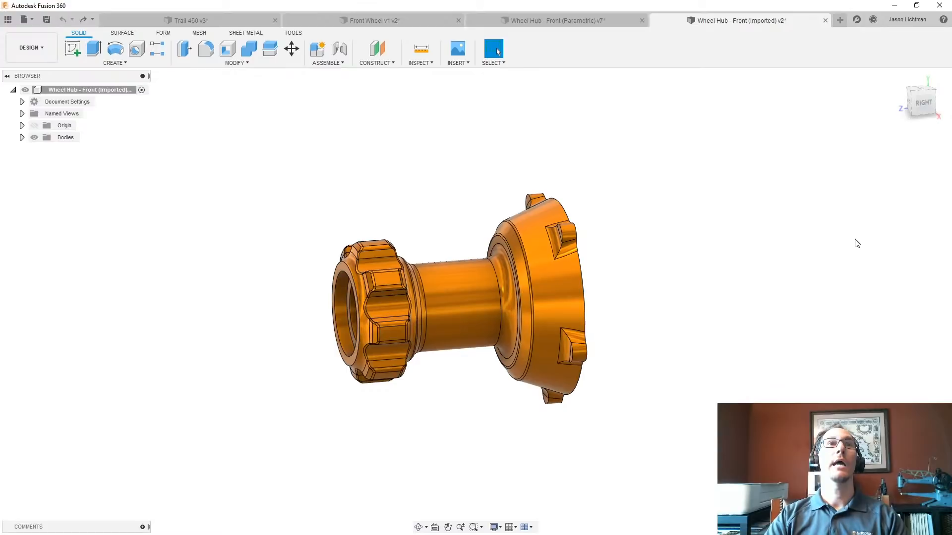
right_click(83, 90)
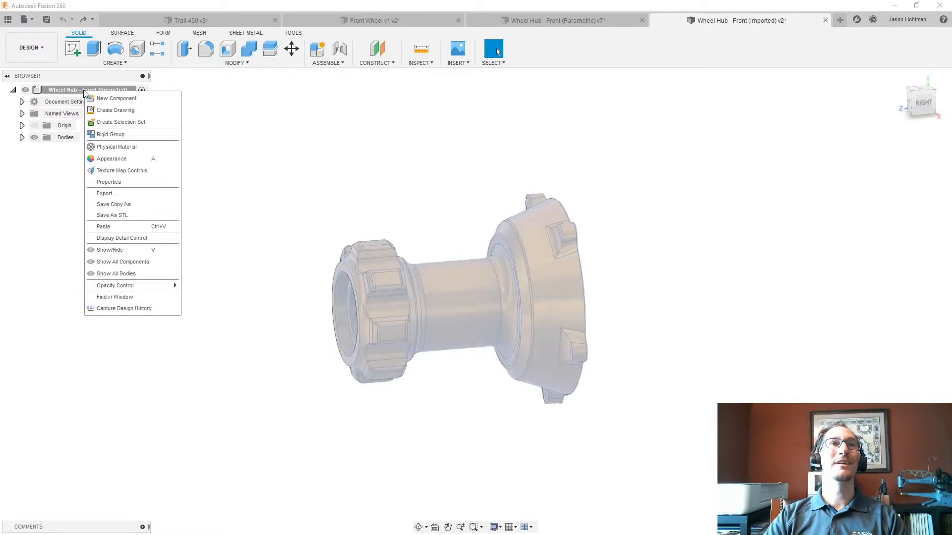
left_click(132, 309)
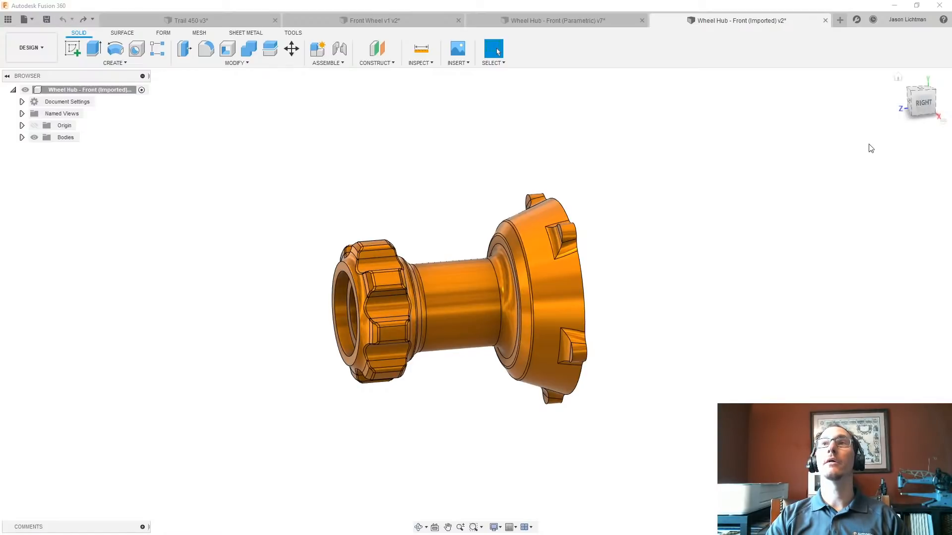
left_click(916, 6)
left_click(913, 4)
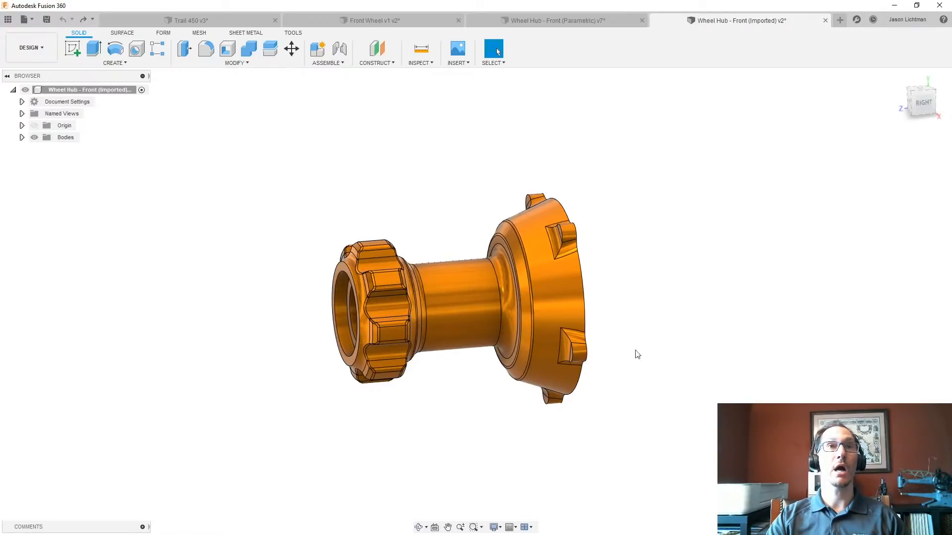
- Turn on Capture Design History for the imported front wheel hub
right_click(111, 94)
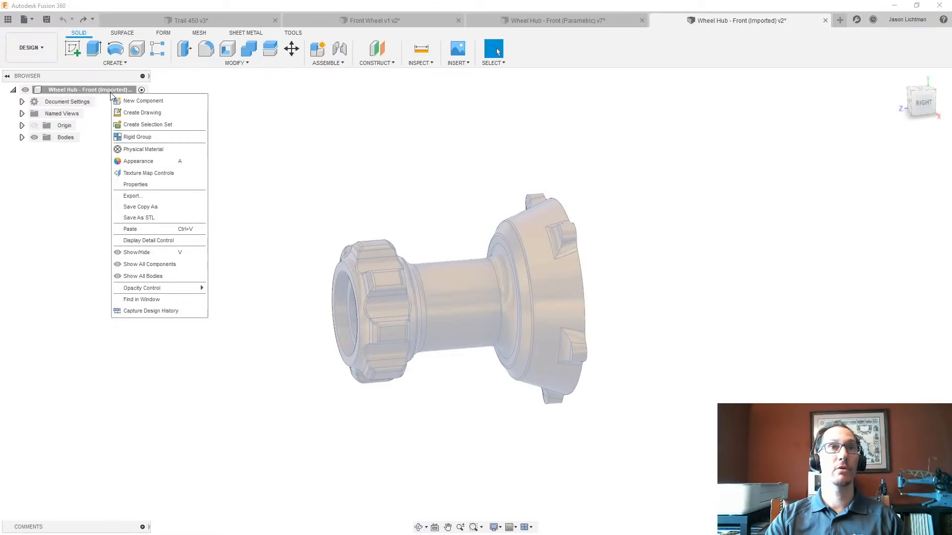
left_click(154, 312)
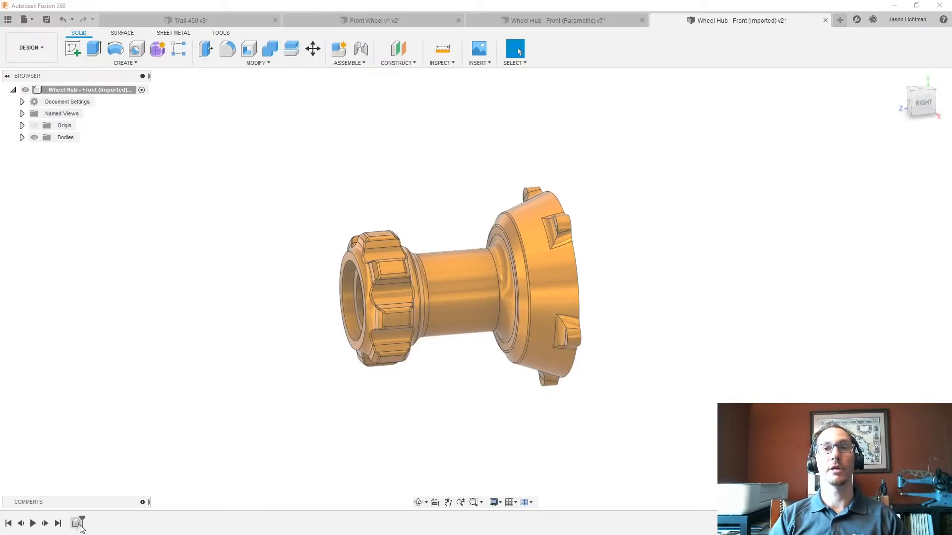
left_click(122, 464)
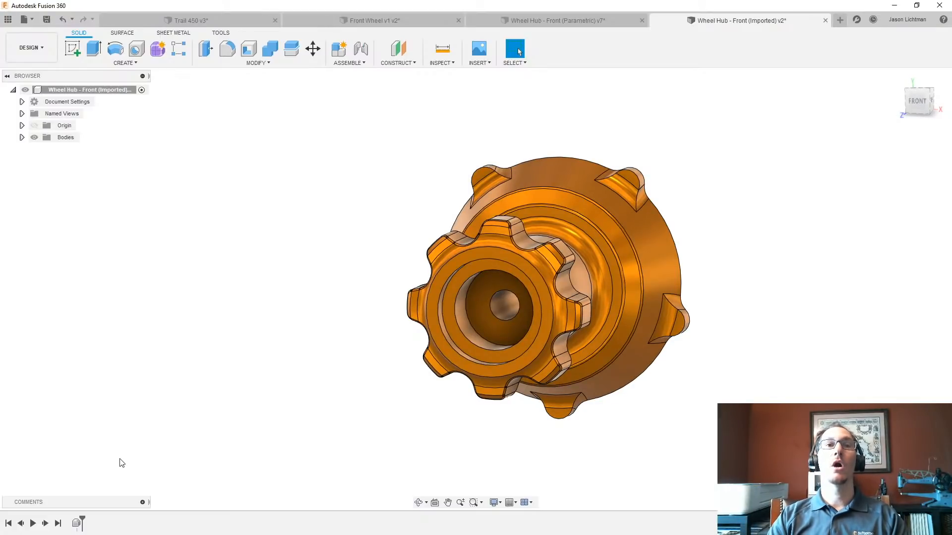
- Use Press Pull to offset the hub's central bore face by -0.100 in, with the offset type set to New Offset
left_click(257, 63)
left_click(258, 74)
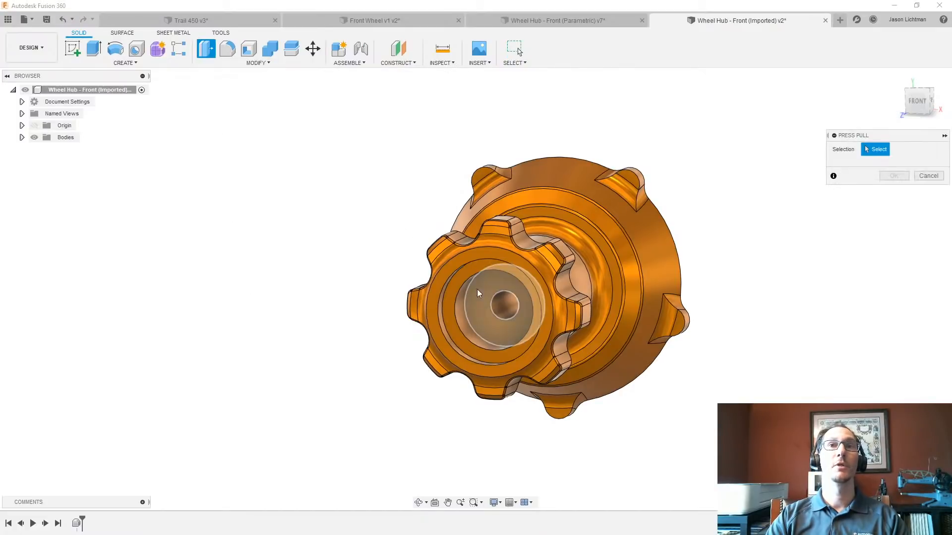
left_click(502, 316)
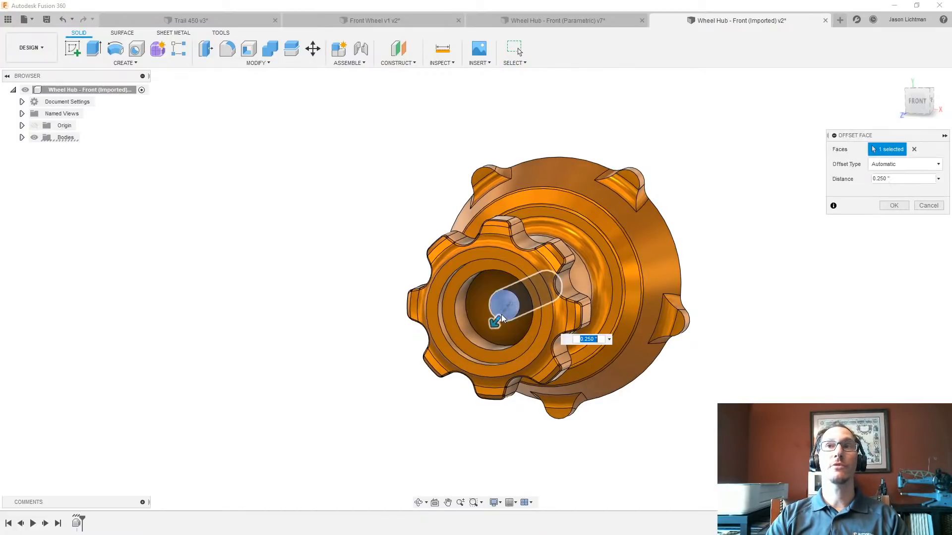
left_click(884, 170)
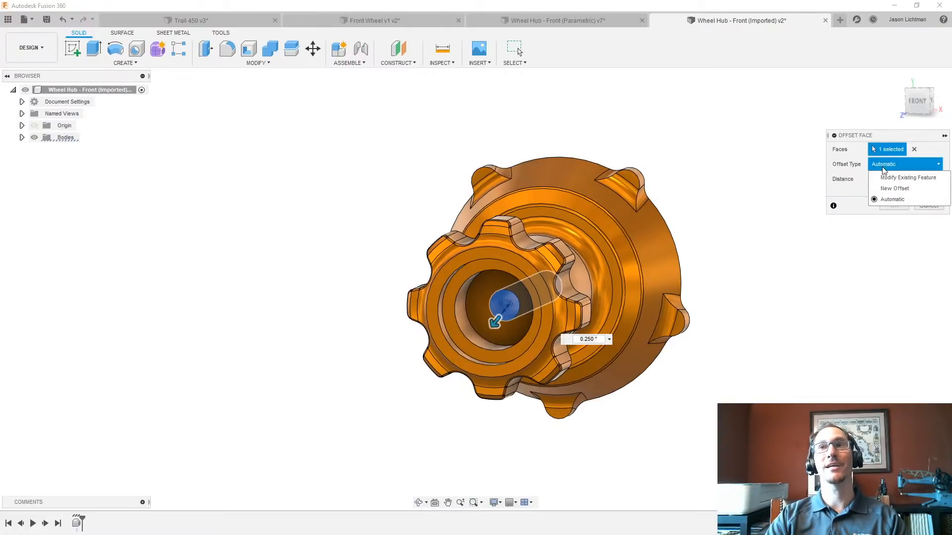
left_click(891, 190)
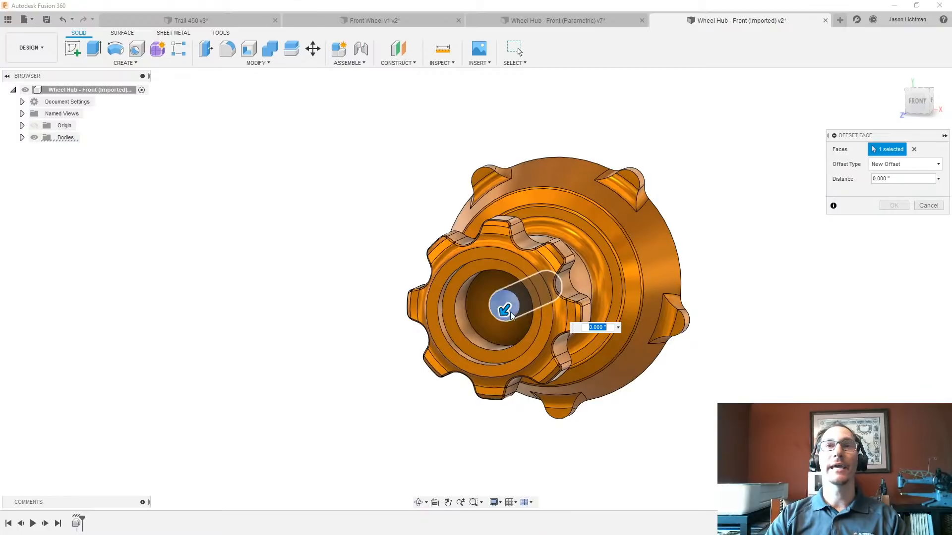
left_click_drag(504, 306, 512, 304)
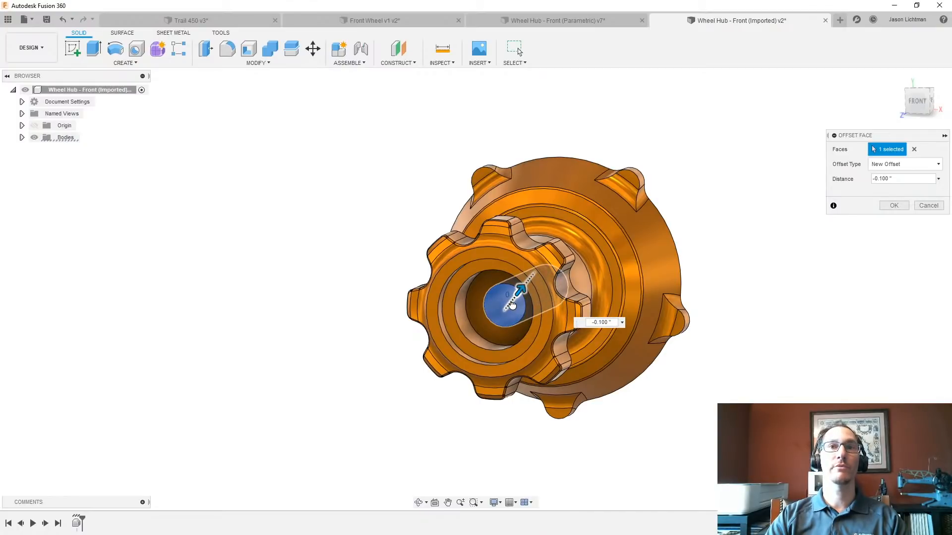
left_click(892, 206)
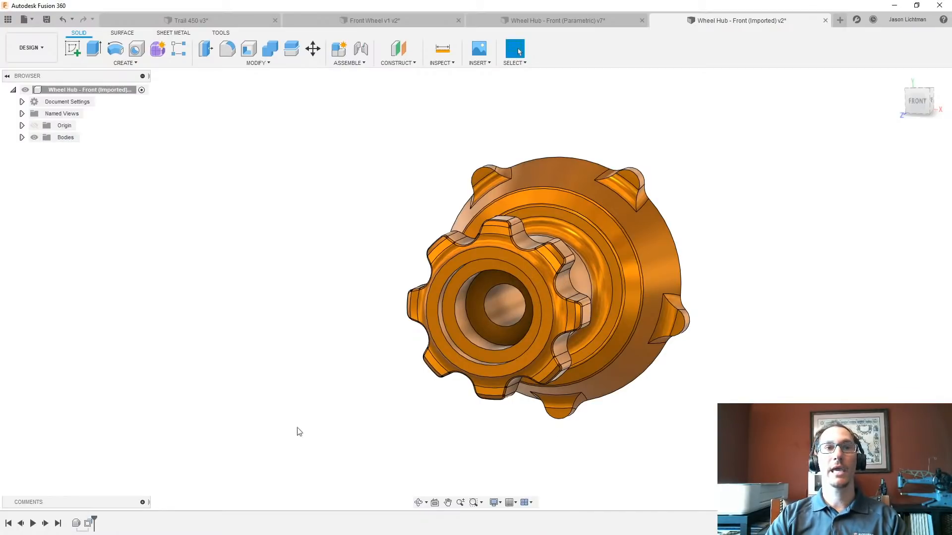
- Open the bore's face offset feature for editing and close it without changes
right_click(94, 524)
left_click(115, 440)
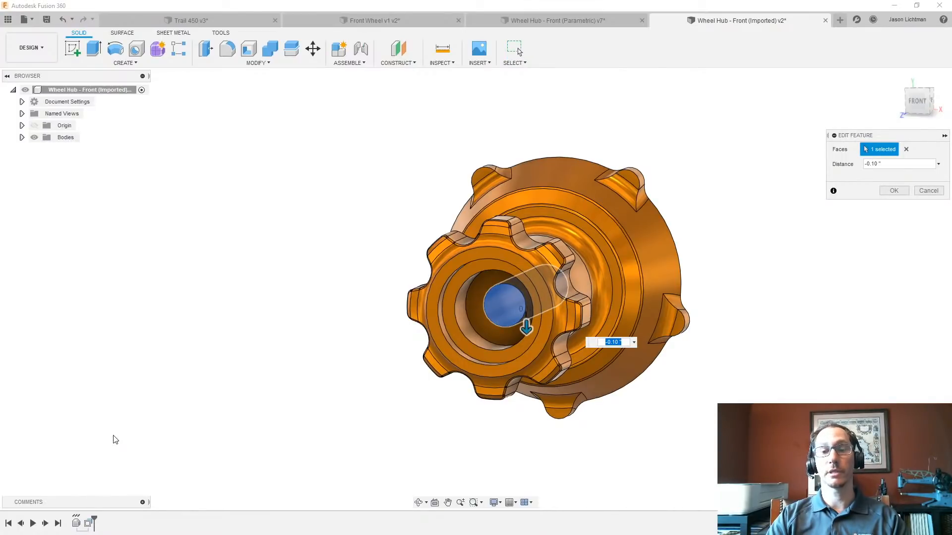
left_click(921, 191)
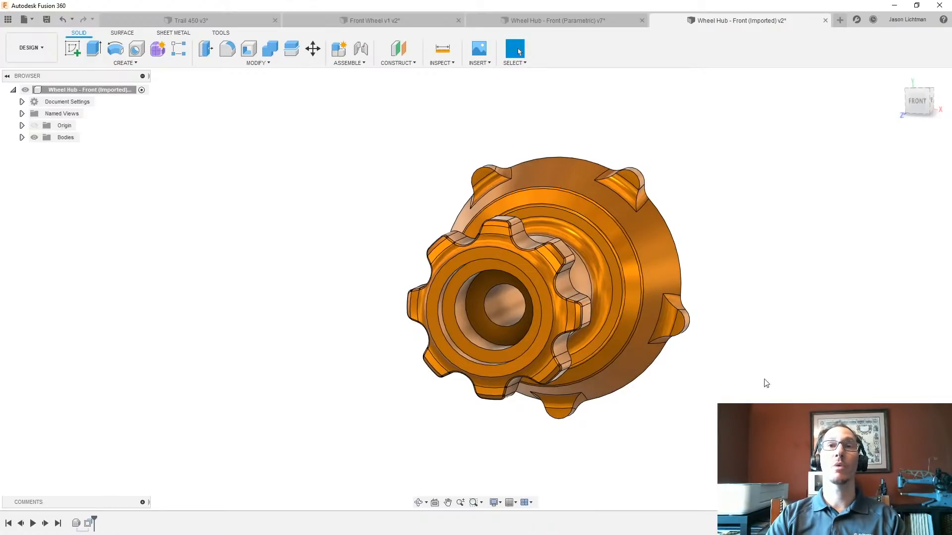
- Create a sketch on the flat ring face around the bore and draw a vertical line about 0.59 in long down from the centre
right_click(511, 332)
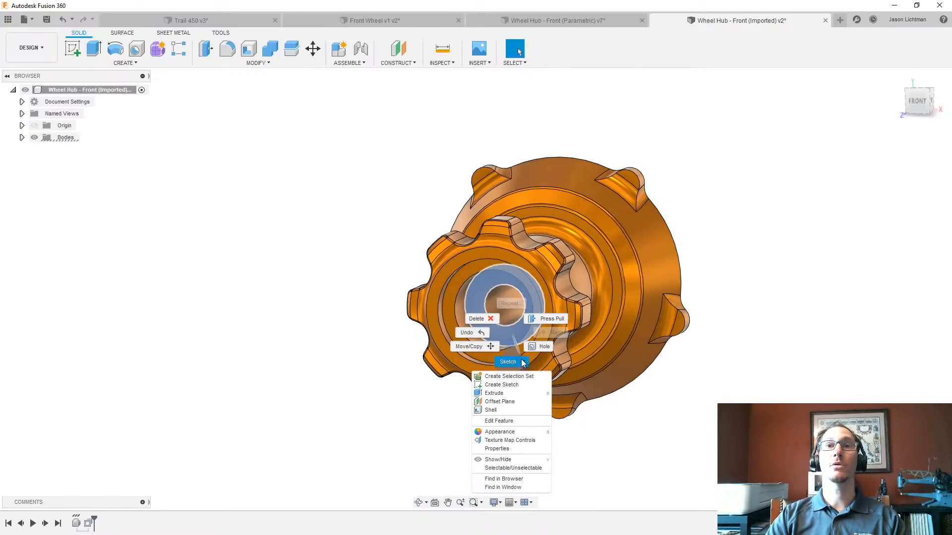
left_click(527, 385)
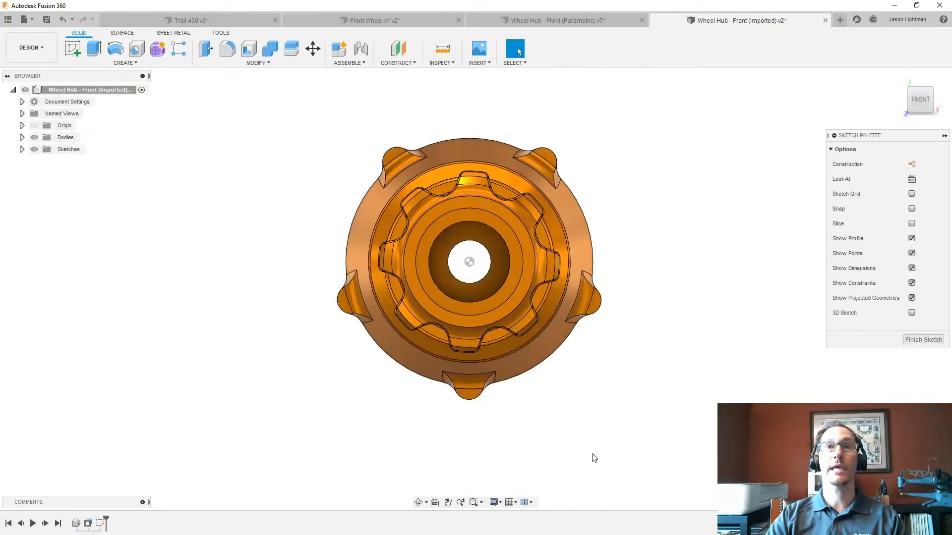
key("l")
scroll(472, 275, "up", 5)
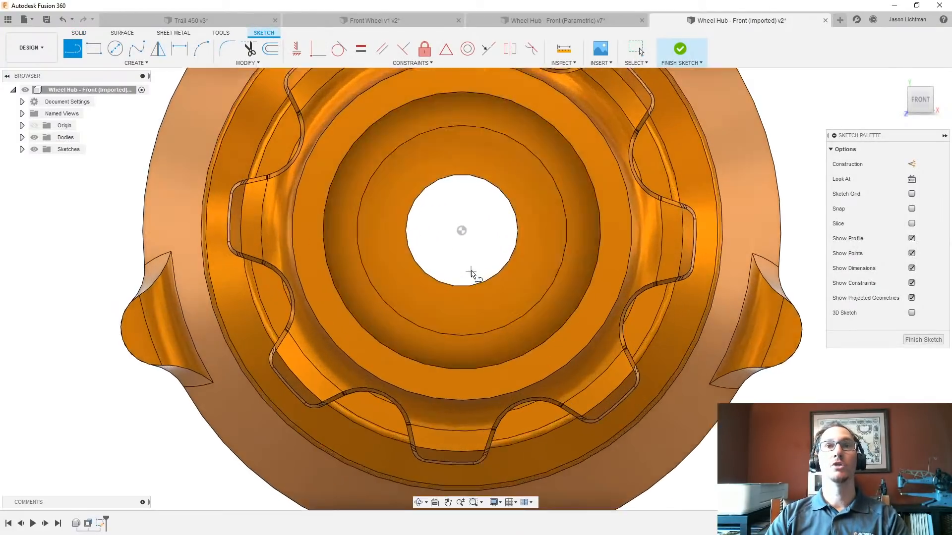
left_click(461, 226)
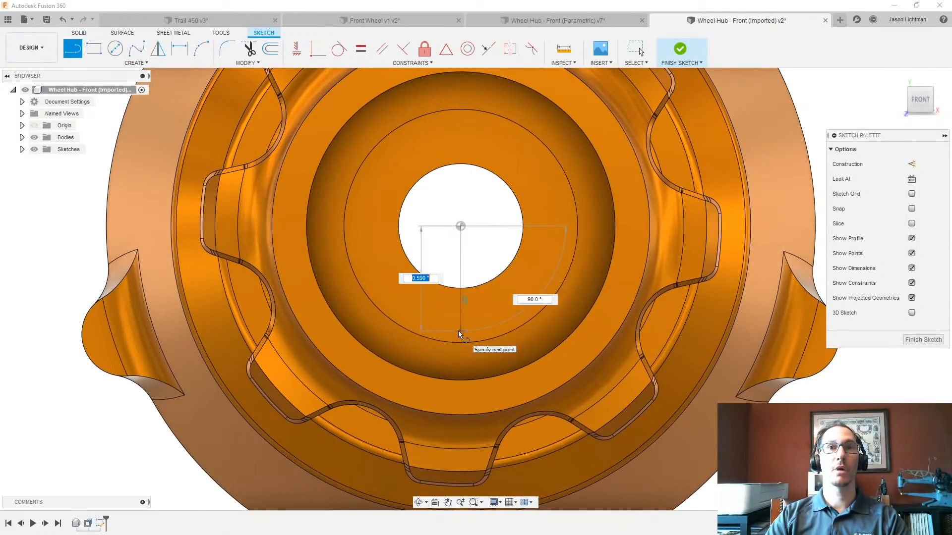
left_click(460, 332)
key("Escape")
- Draw a two-point rectangle around the vertical line and constrain its lower edge's midpoint to the line's lower endpoint
key("r")
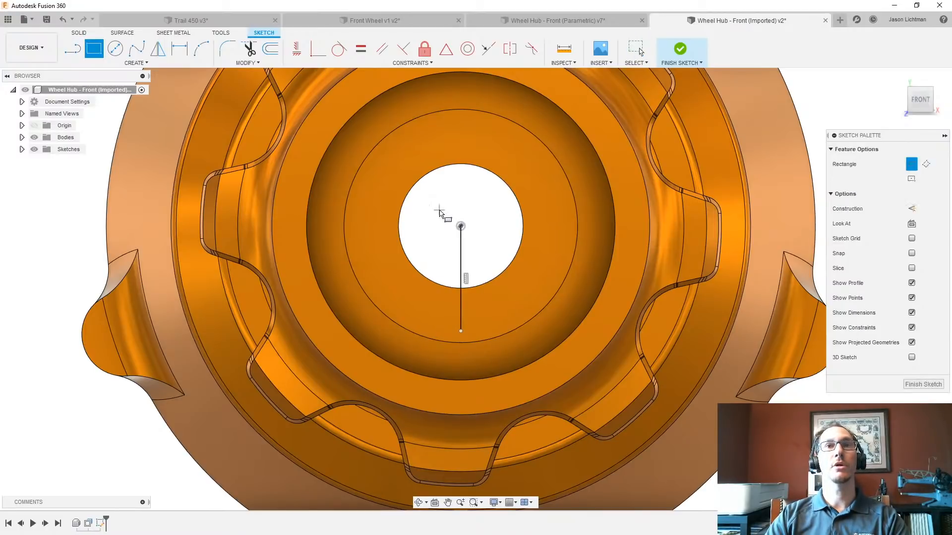
left_click(439, 210)
left_click(483, 311)
key("Escape")
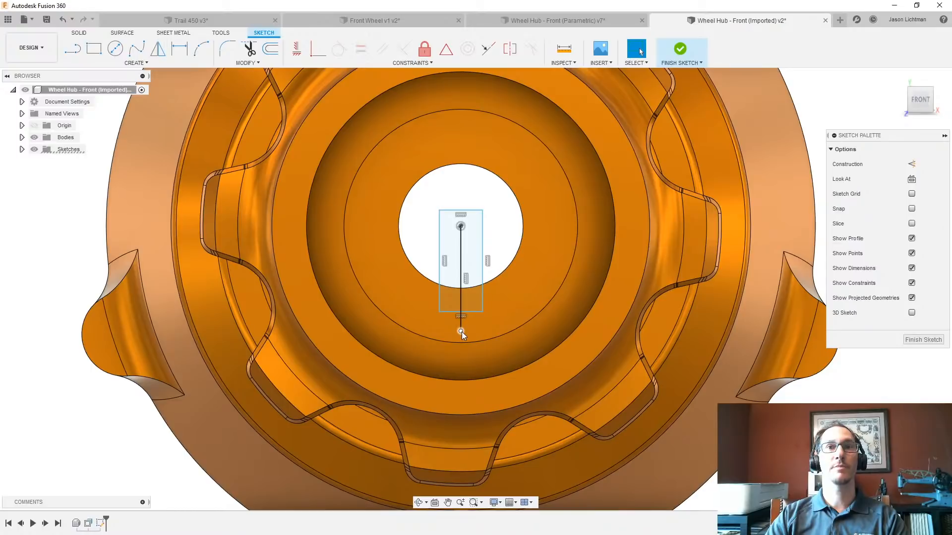
left_click(446, 49)
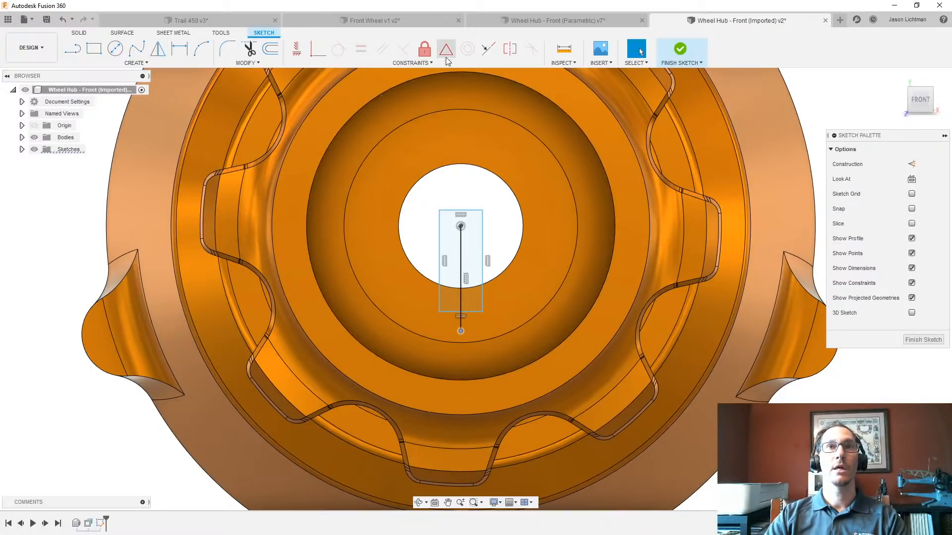
left_click(471, 313)
key("Escape")
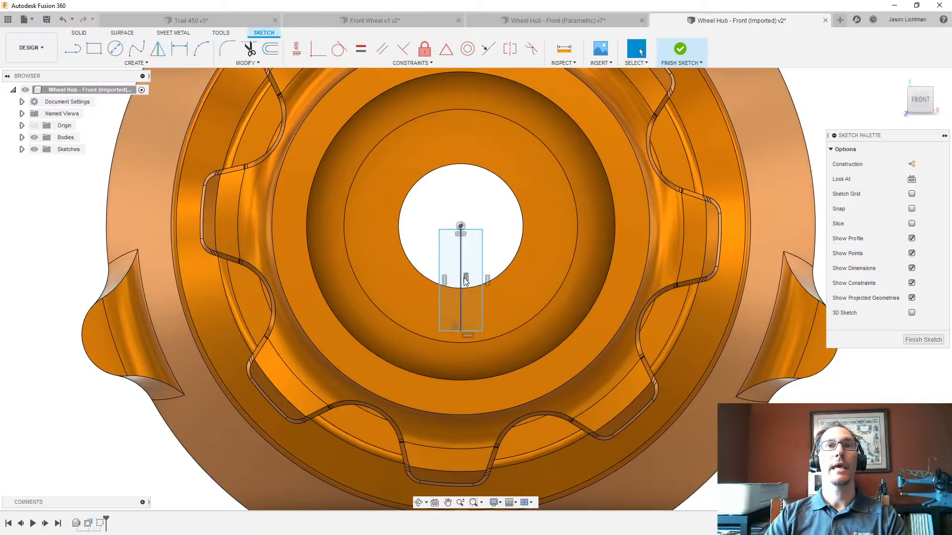
- Convert the vertical line through the rectangle's middle to construction geometry
left_click(460, 270)
key("x")
key("Escape")
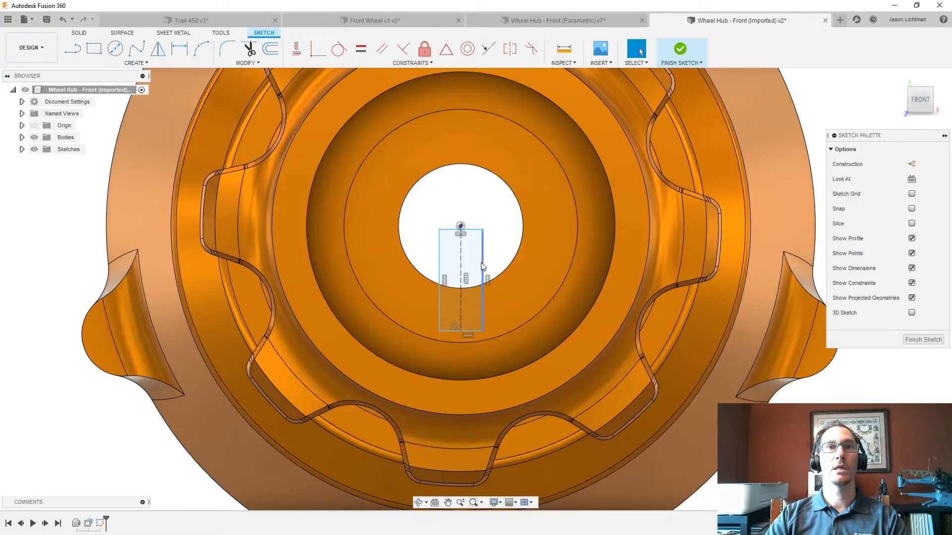
- Dimension the rectangle's width as 0.125 in and stretch its lower end down past the bore's edge
key("d")
left_click(440, 260)
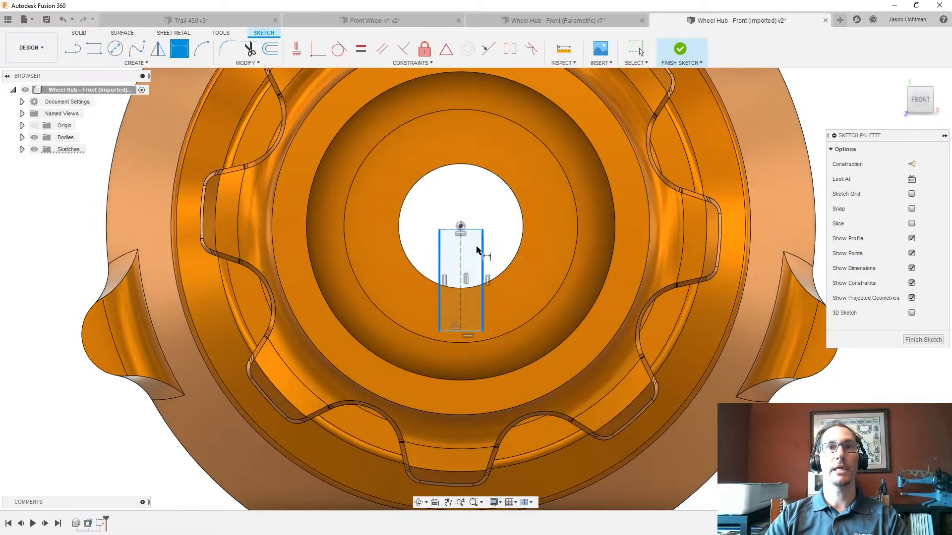
left_click(481, 253)
left_click(467, 211)
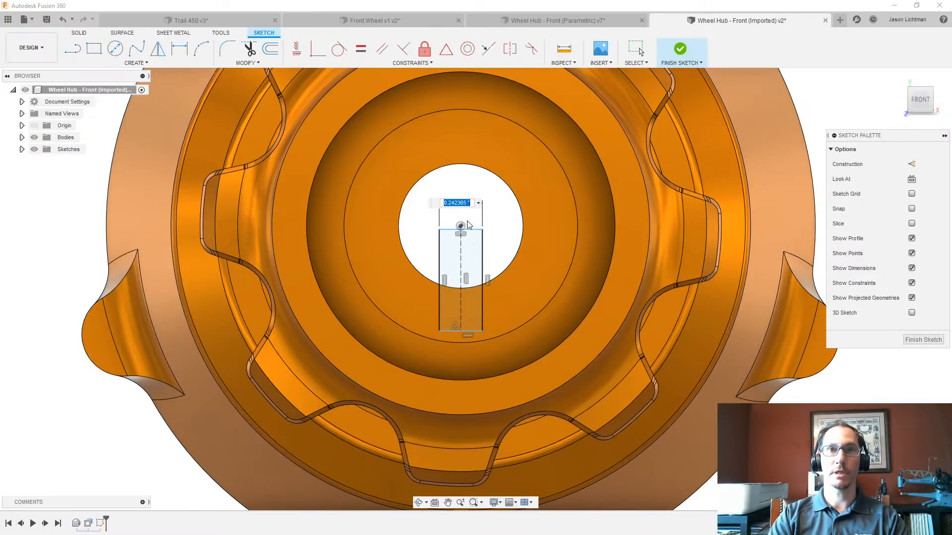
type(".125")
key("Return")
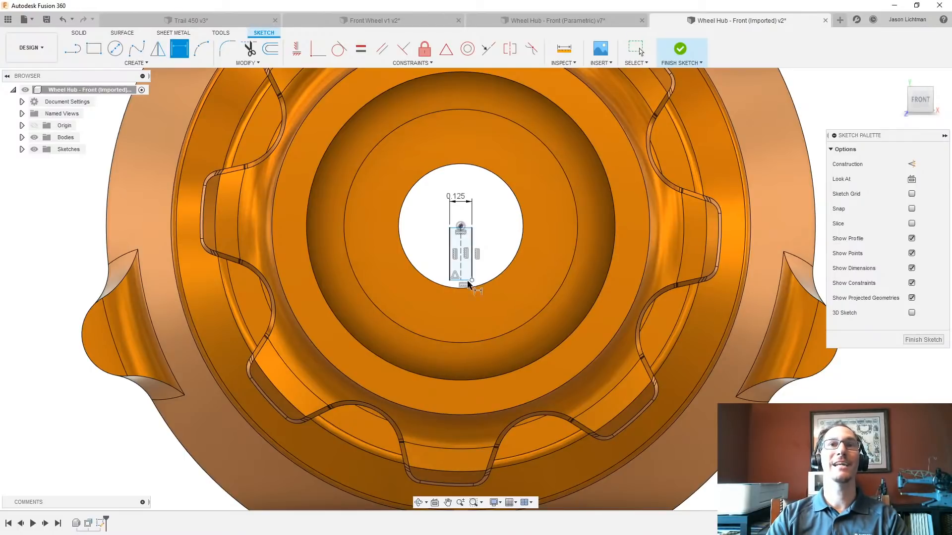
scroll(469, 285, "up", 3)
left_click_drag(442, 277, 440, 321)
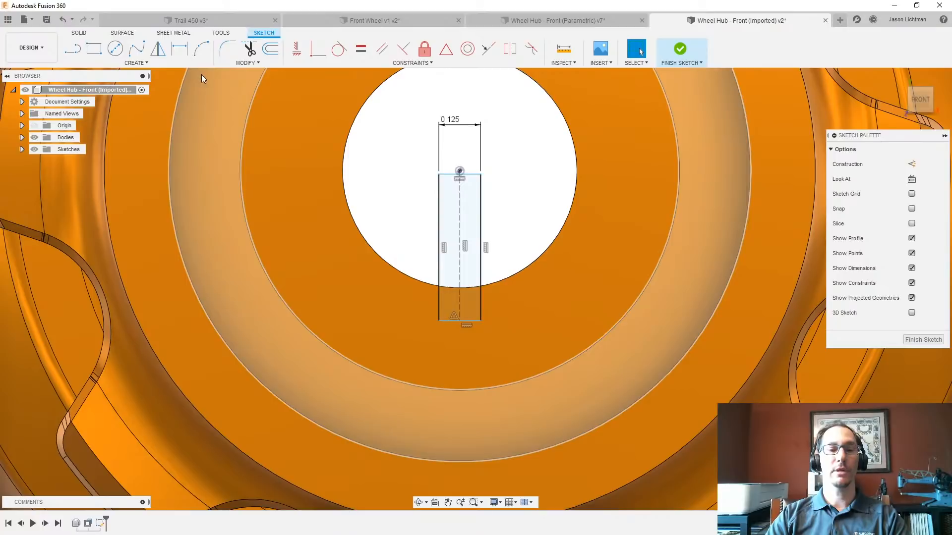
- Extrude the rectangle through the hub as a cut with the extent set to All, forming the bore's keyway
key("e")
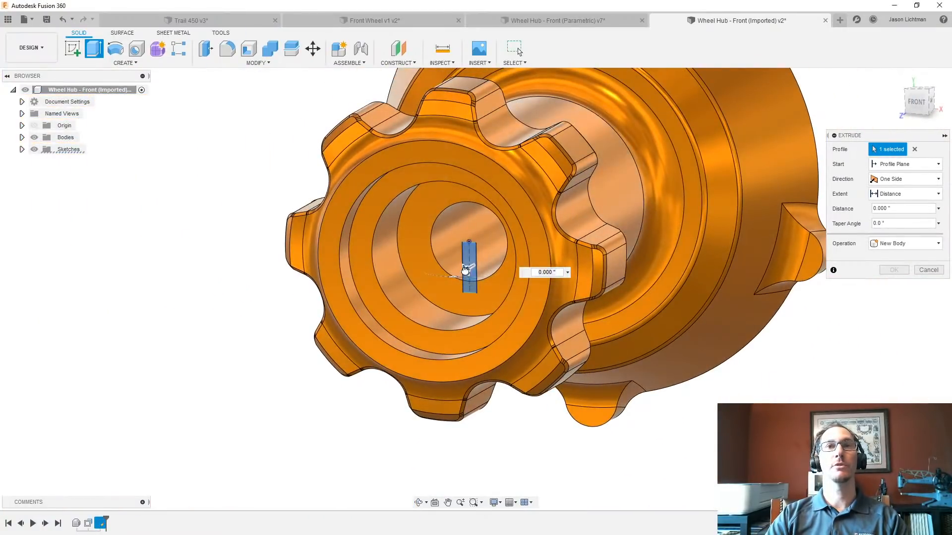
left_click_drag(465, 270, 613, 184)
left_click(912, 195)
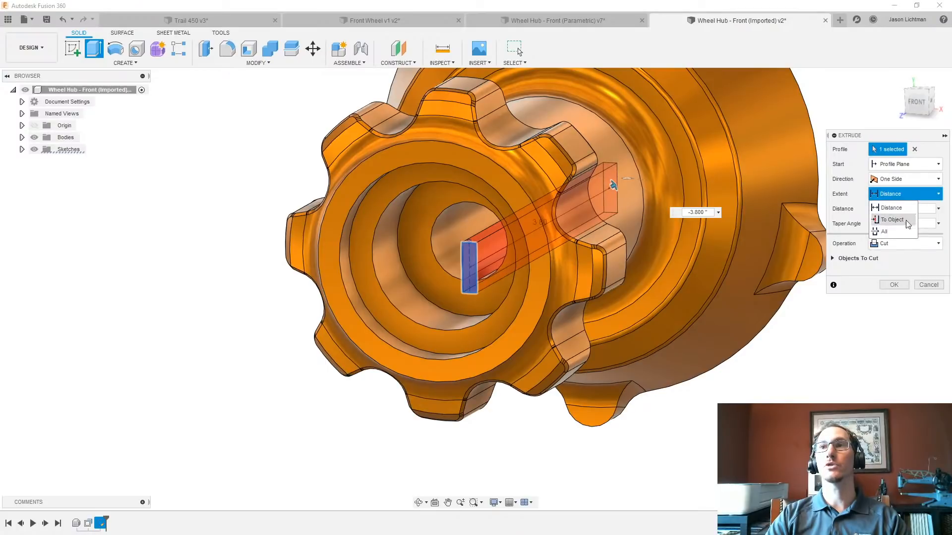
left_click(903, 233)
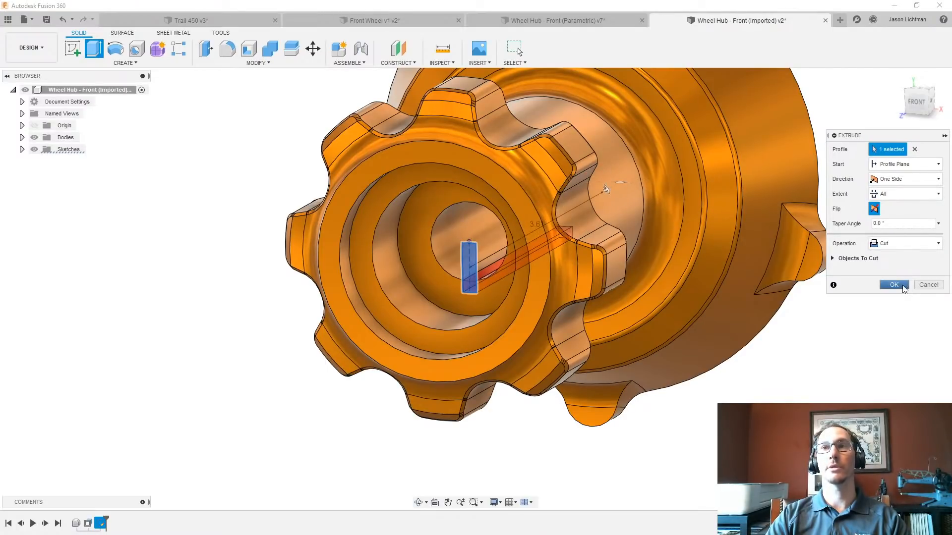
left_click(904, 288)
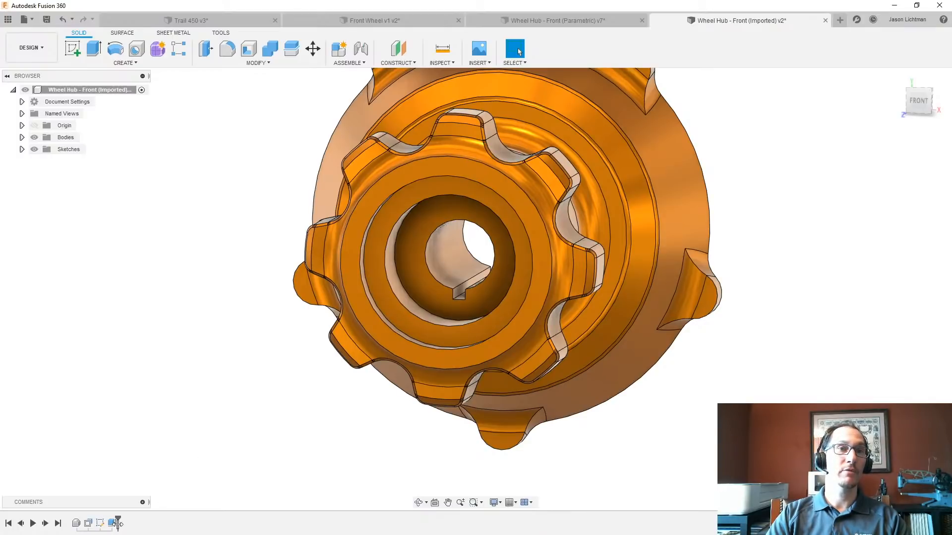
- Roll the timeline back to just after the base feature and move all flange-end faces -1 in along Z
left_click_drag(118, 523, 79, 524)
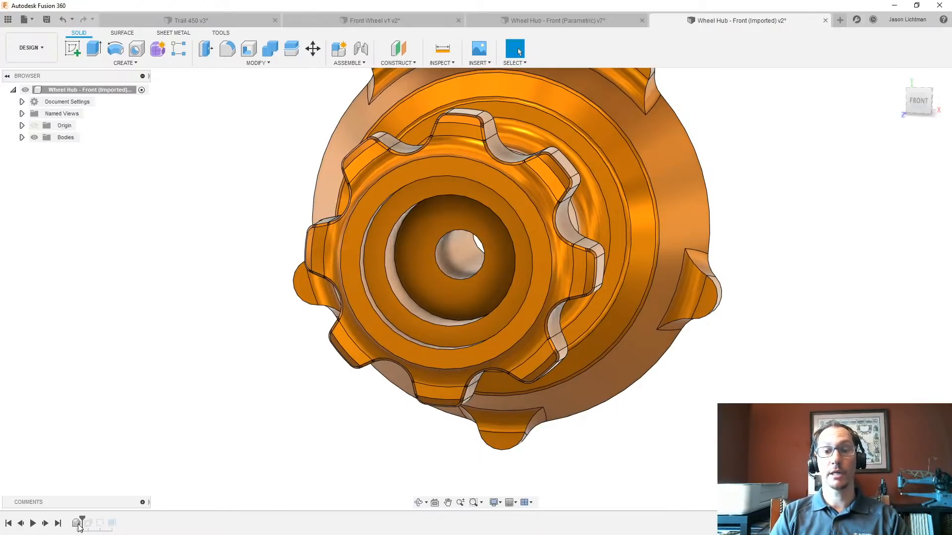
key("m")
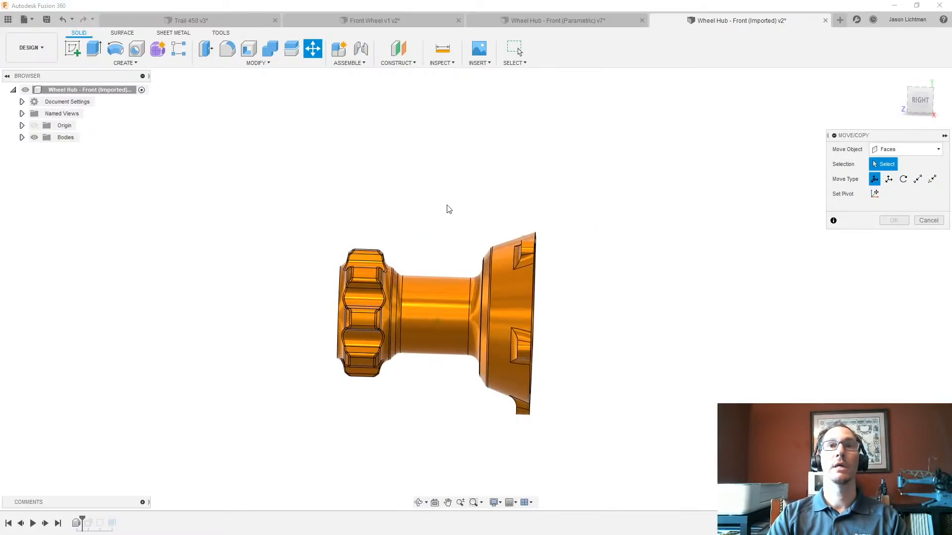
left_click_drag(447, 203, 602, 447)
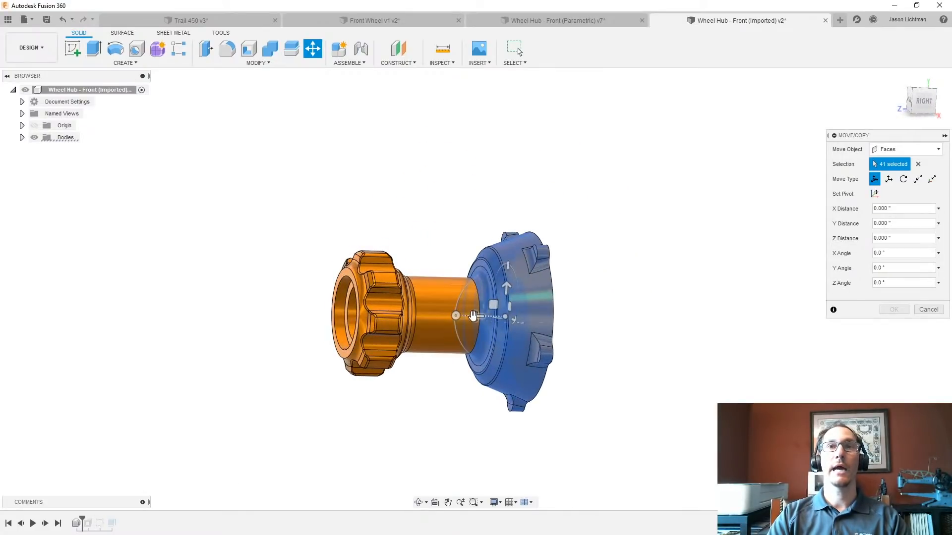
left_click_drag(477, 315, 506, 314)
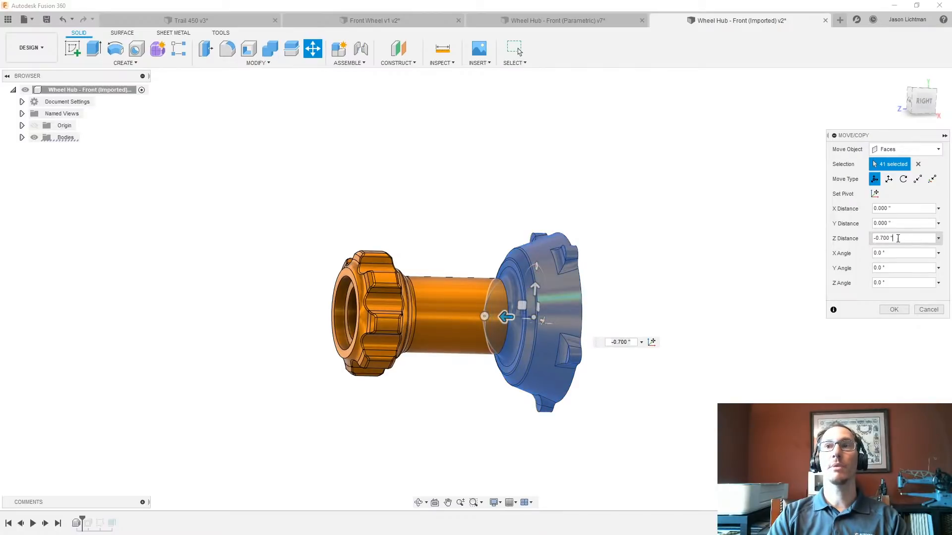
left_click_drag(896, 238, 875, 239)
type("-1")
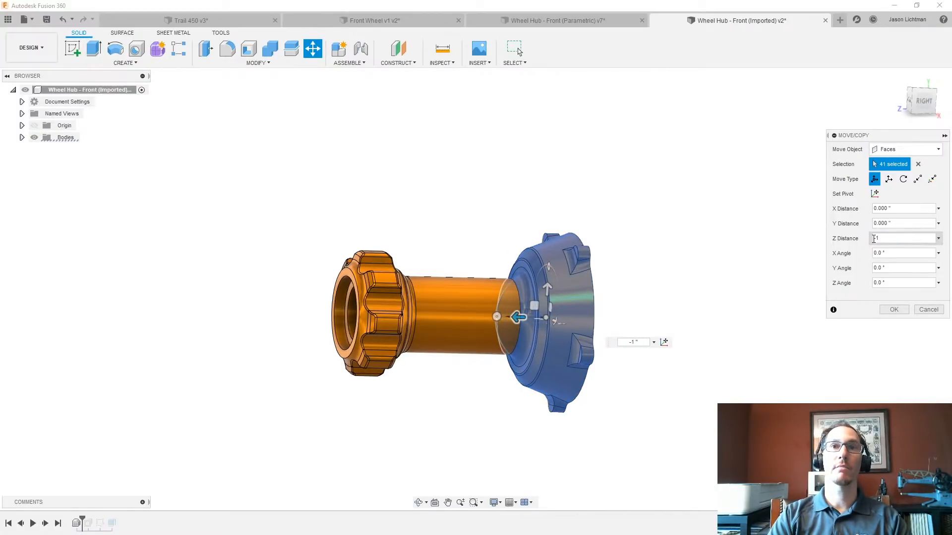
key("Return")
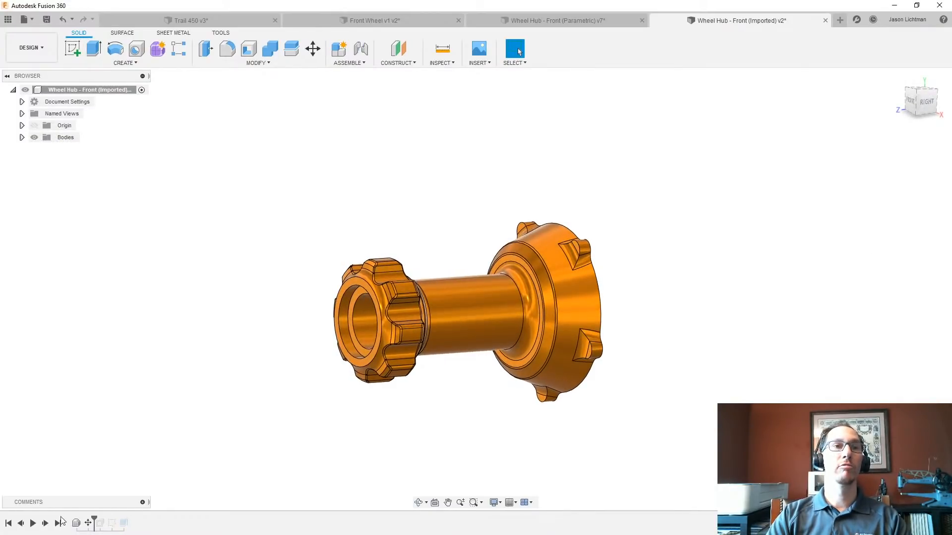
- Roll the timeline forward to its end and delete the face move feature
left_click(58, 523)
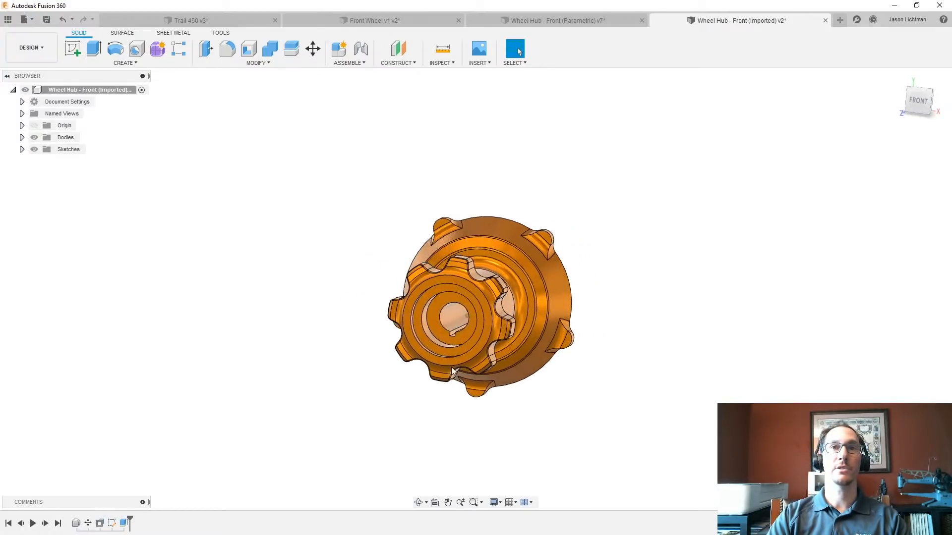
scroll(466, 324, "up", 2)
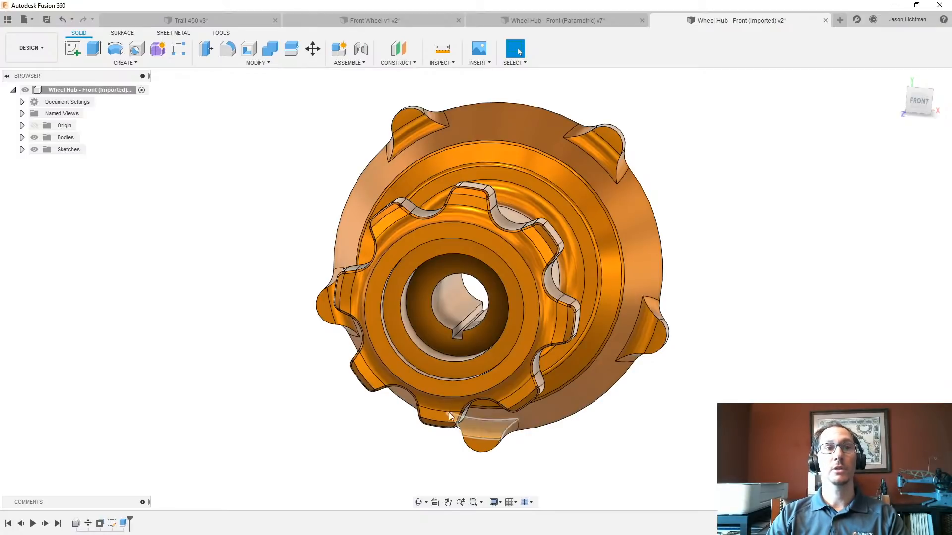
left_click(90, 523)
key("Delete")
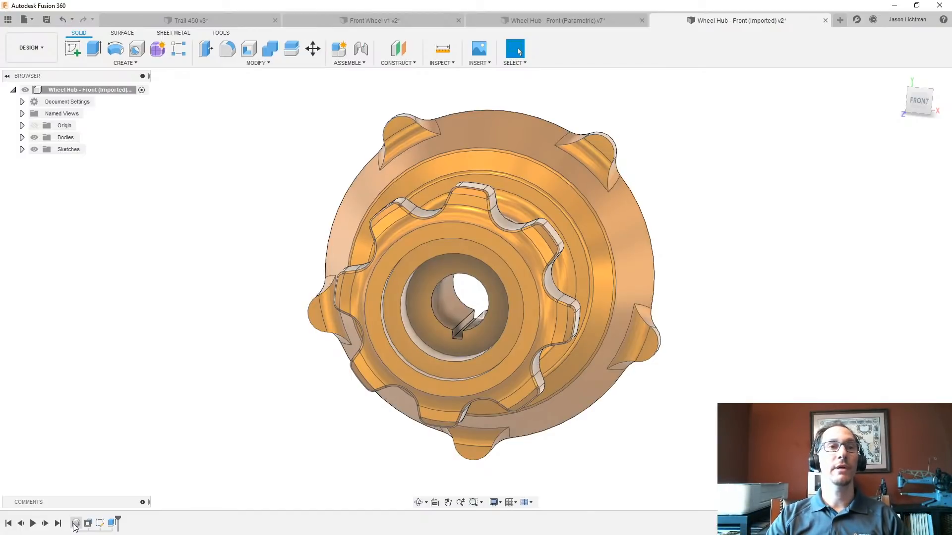
- Open the imported base feature for editing and look through its solid and surface modeling tools
right_click(76, 524)
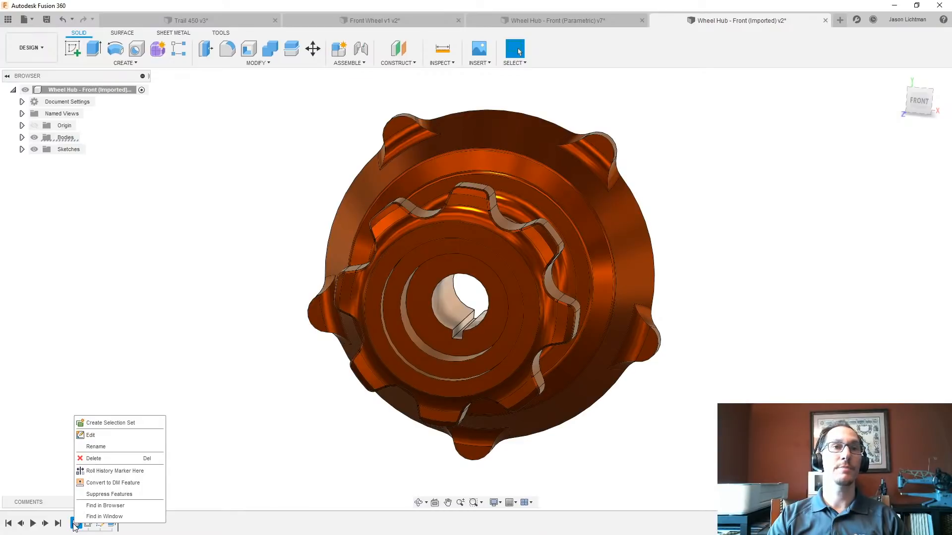
left_click(105, 435)
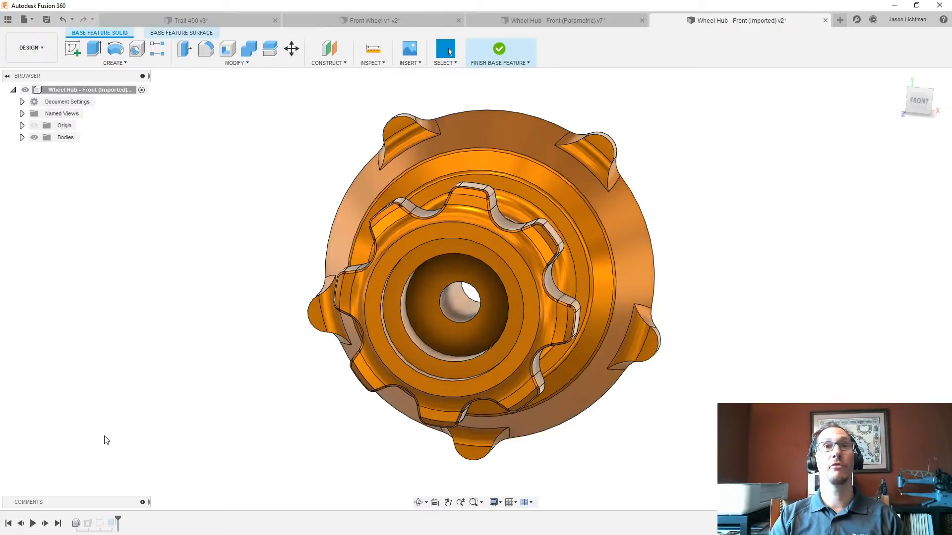
left_click(122, 63)
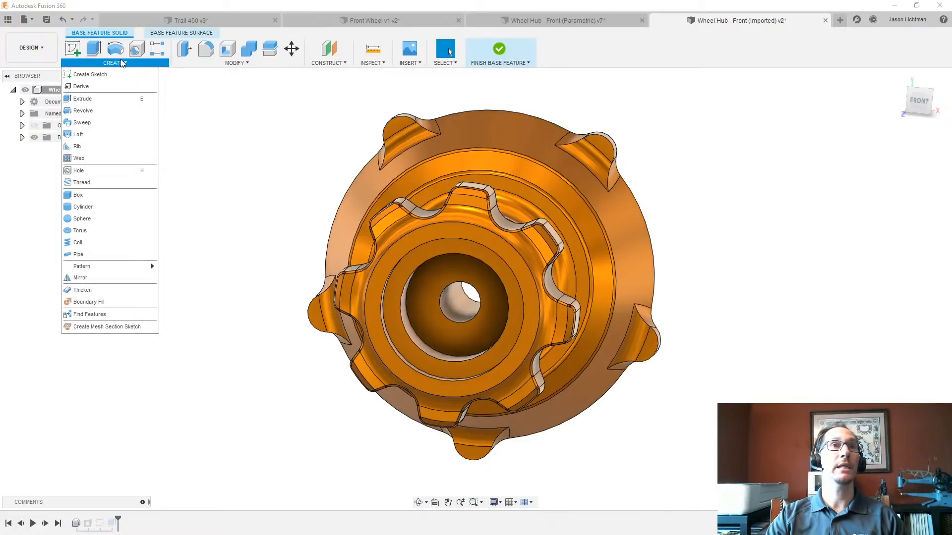
left_click(213, 63)
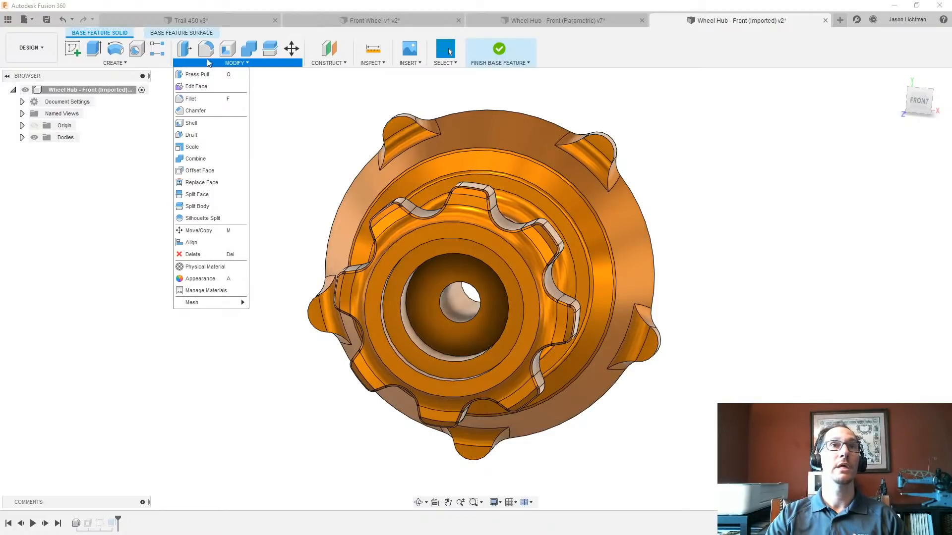
left_click(199, 32)
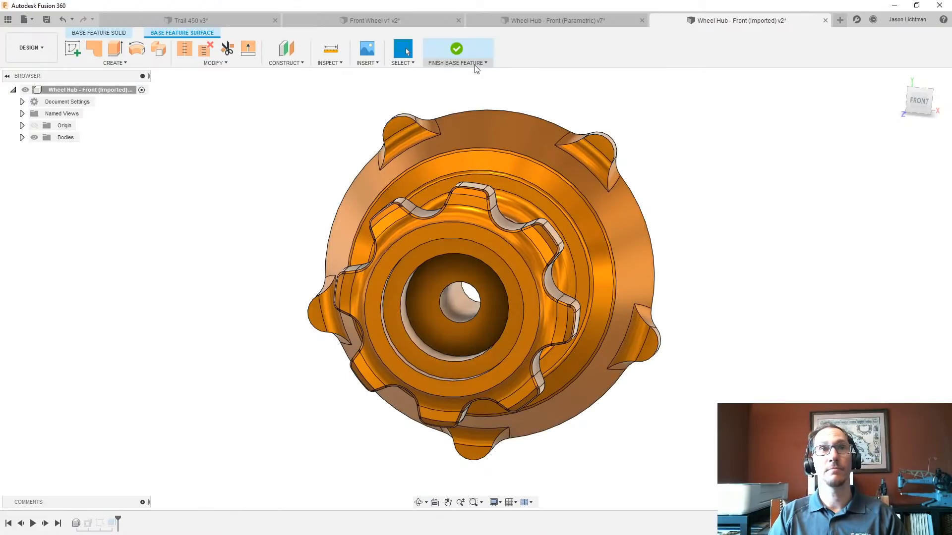
left_click(99, 32)
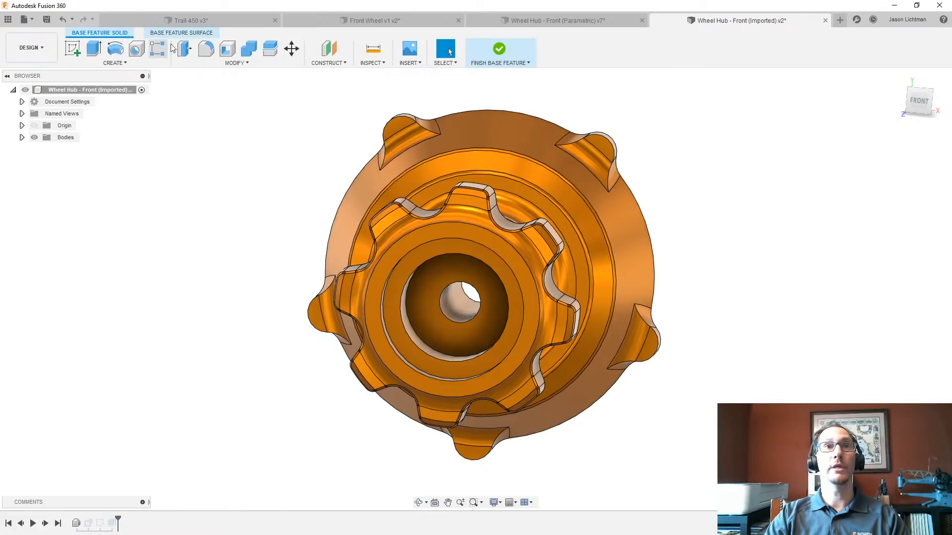
- Move all flange-end faces about 1 in away from the gear-shaped end within the base feature, and finish editing it
left_click(204, 62)
left_click(211, 232)
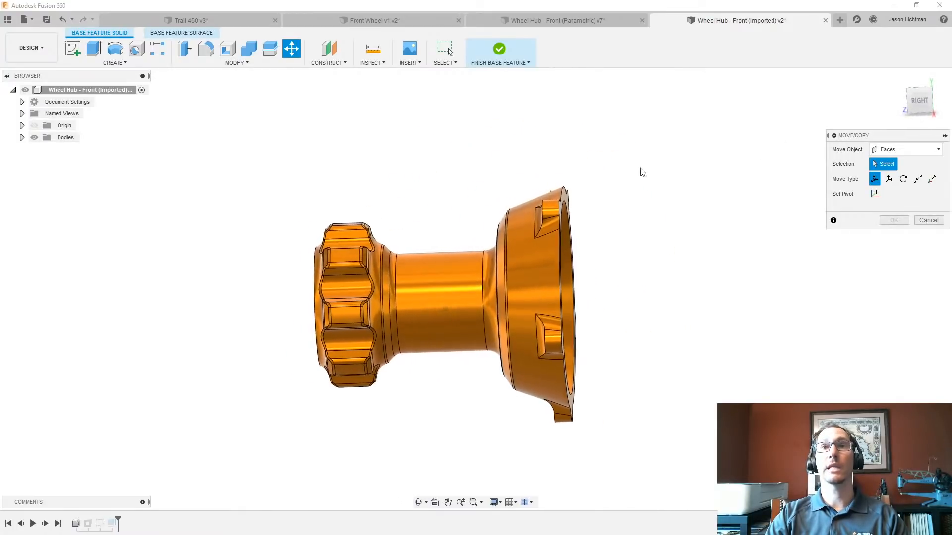
left_click_drag(453, 146, 619, 471)
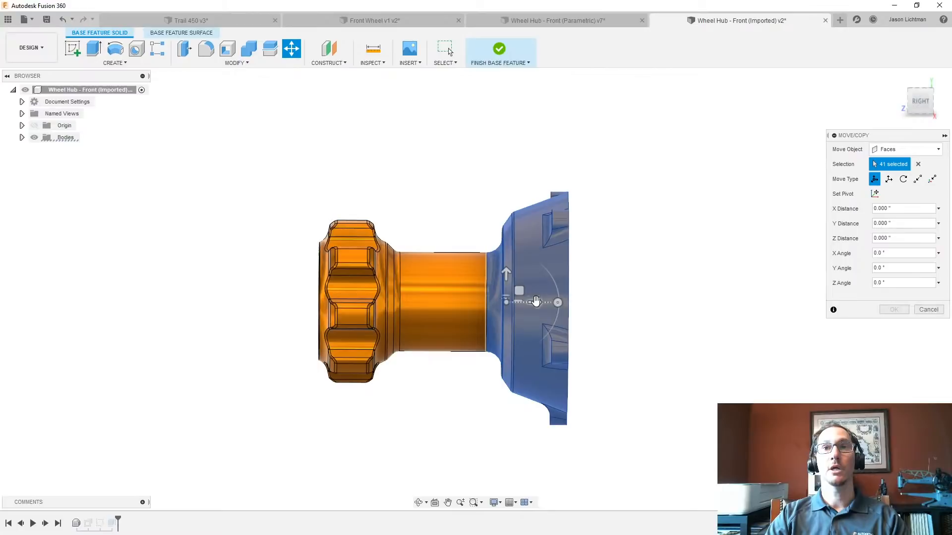
left_click_drag(536, 301, 704, 263)
left_click_drag(891, 238, 882, 238)
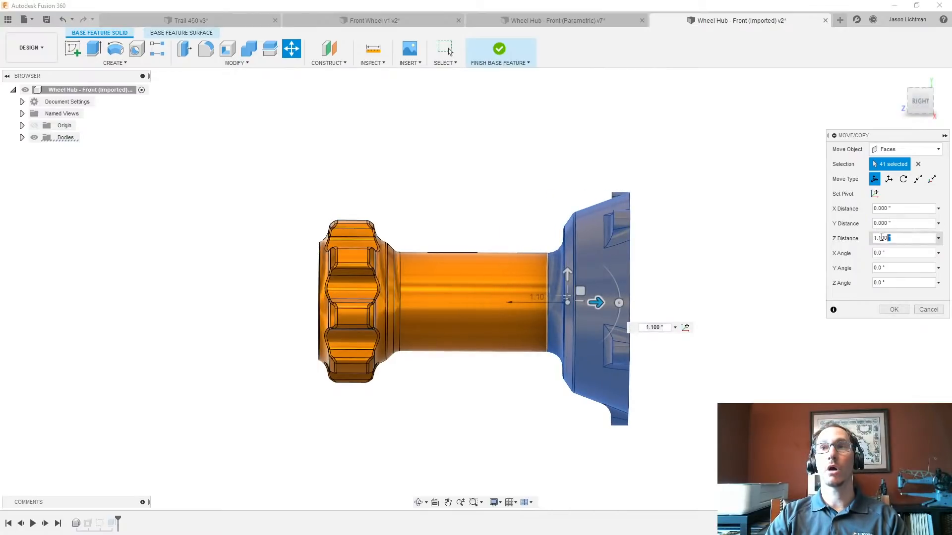
key("Return")
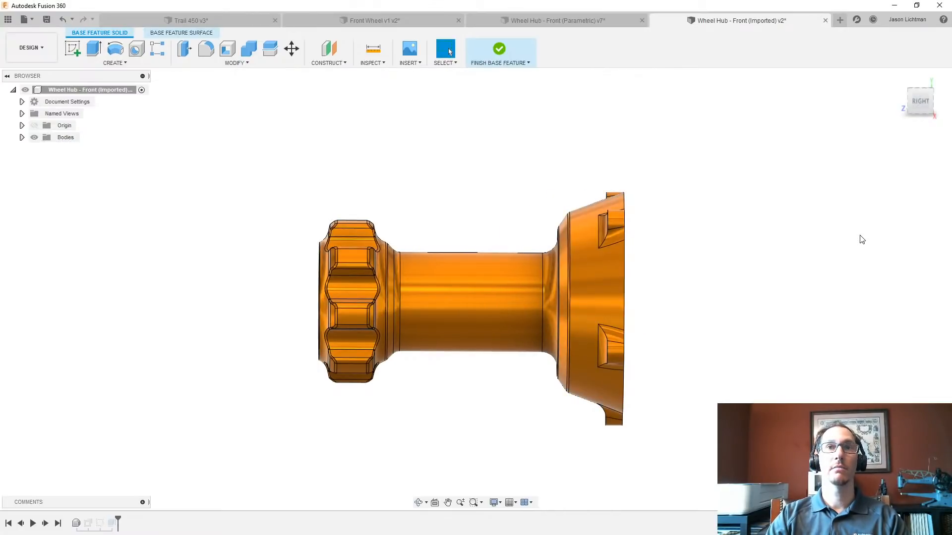
key("F6")
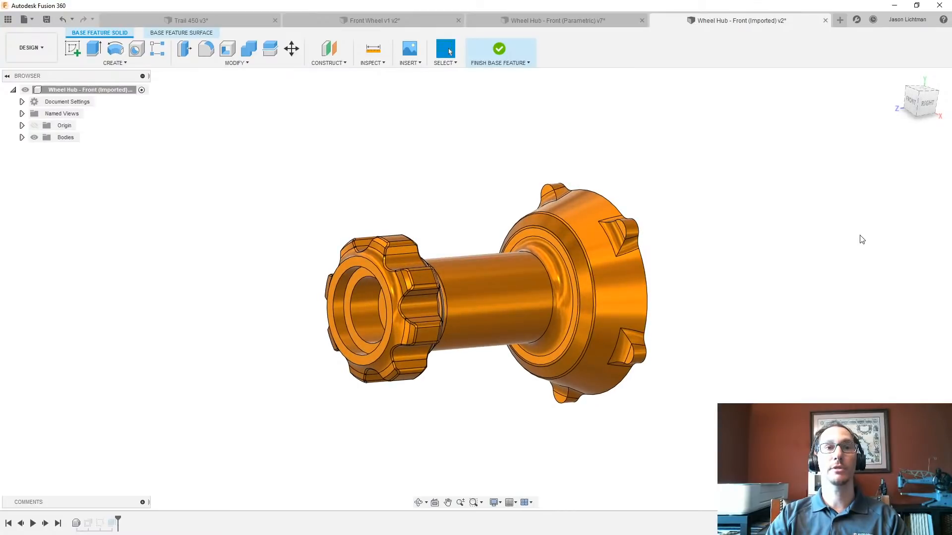
left_click(505, 47)
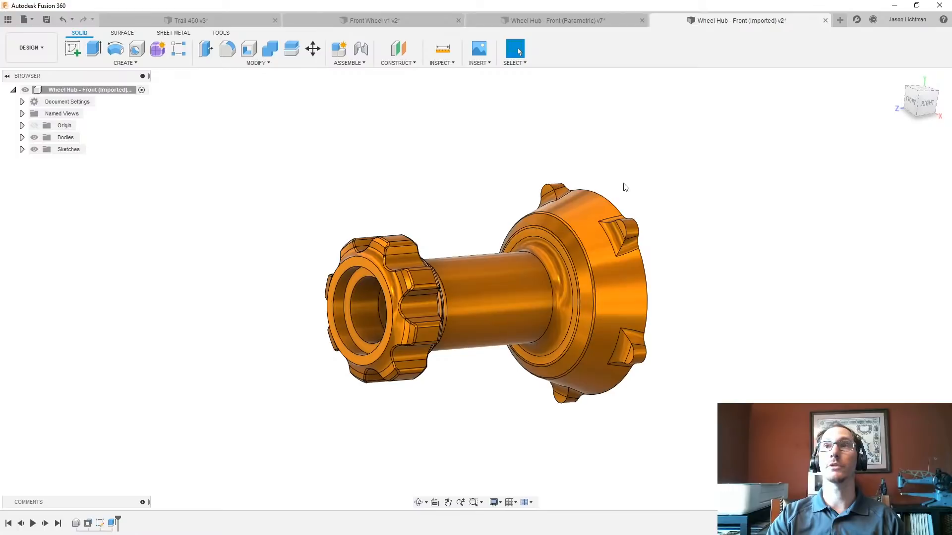
- Examine the Design History choices in the design preferences and close the preferences without changes
left_click(894, 18)
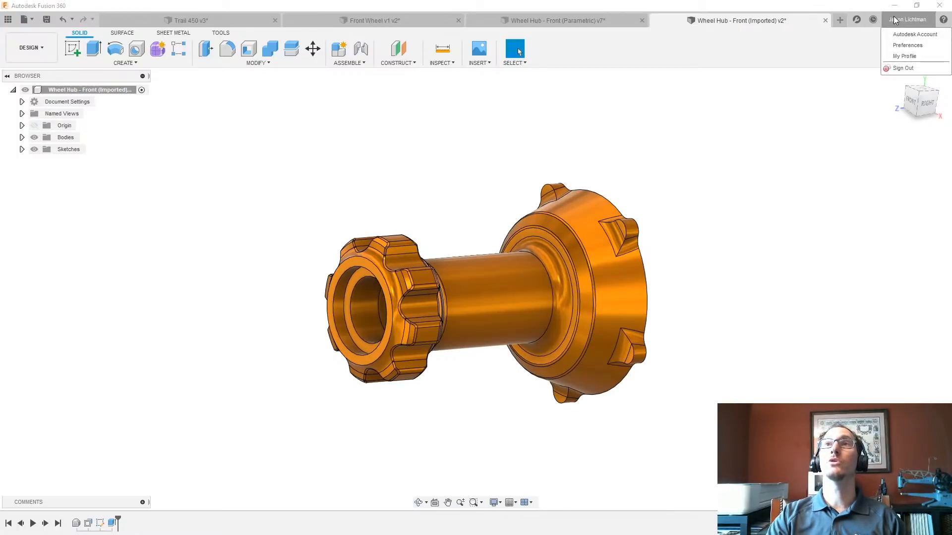
left_click(906, 46)
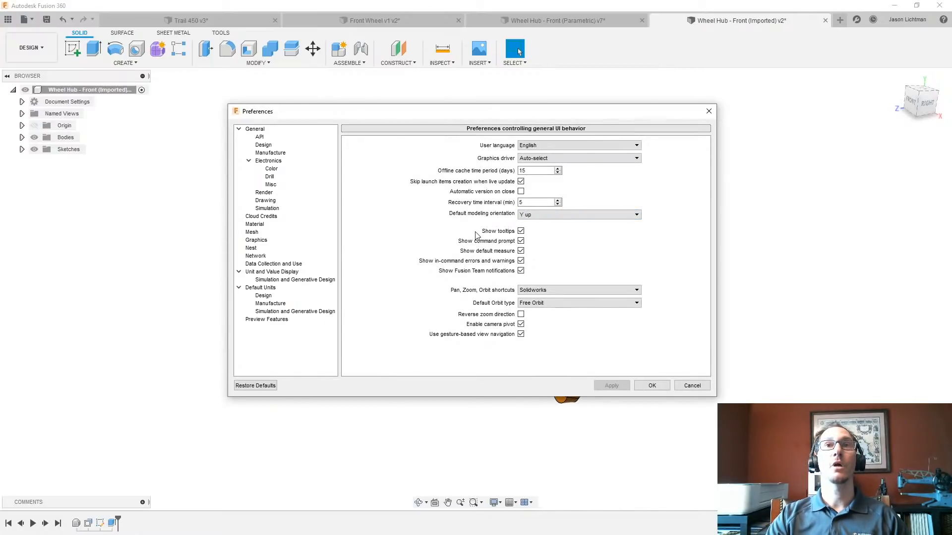
left_click(275, 146)
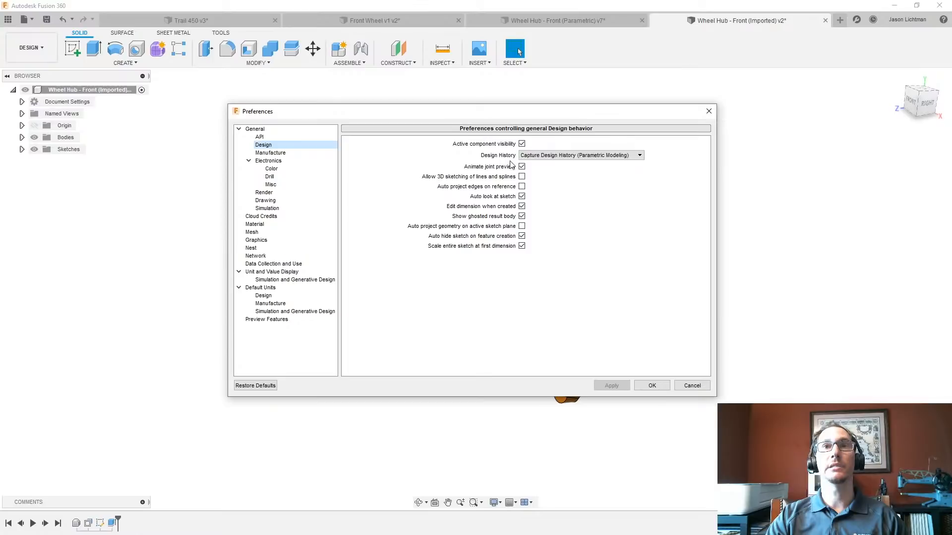
left_click(588, 155)
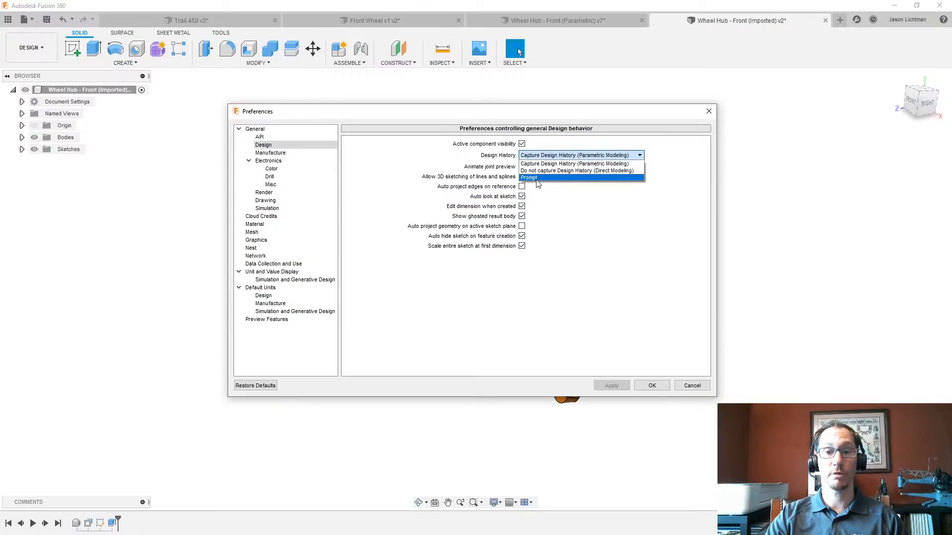
left_click(565, 214)
left_click(686, 387)
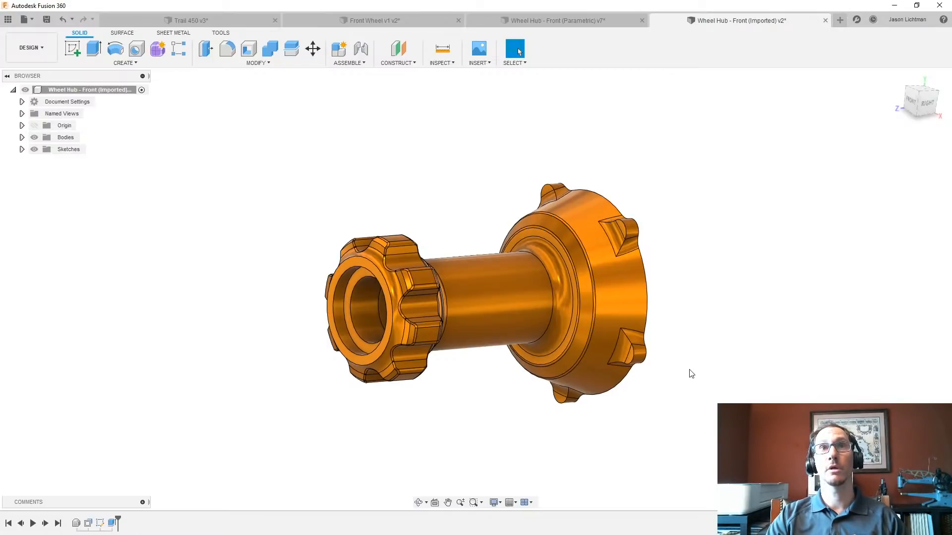
- Switch to the Front Wheel v1 design and examine the rim, spoke, nipple and tyre parts inside its Wheels component
left_click(395, 22)
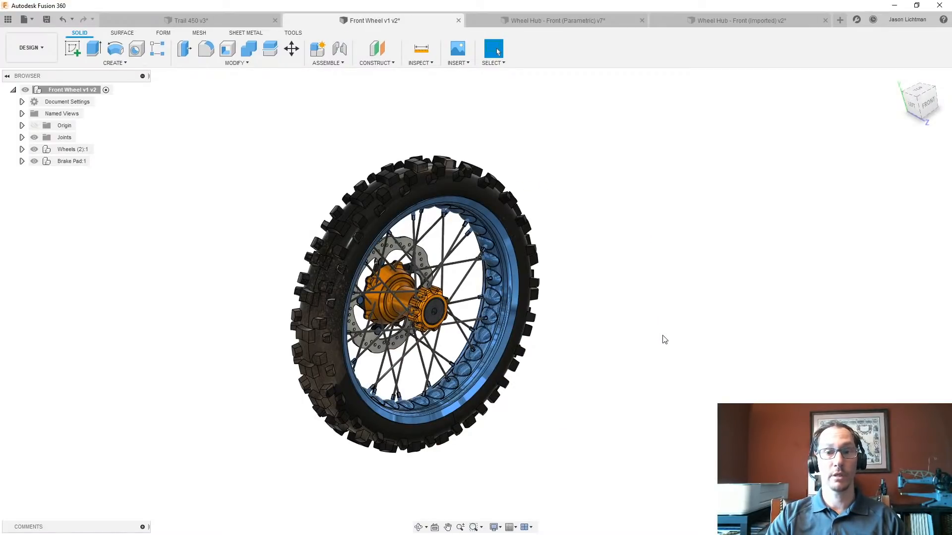
scroll(421, 297, "up", 8)
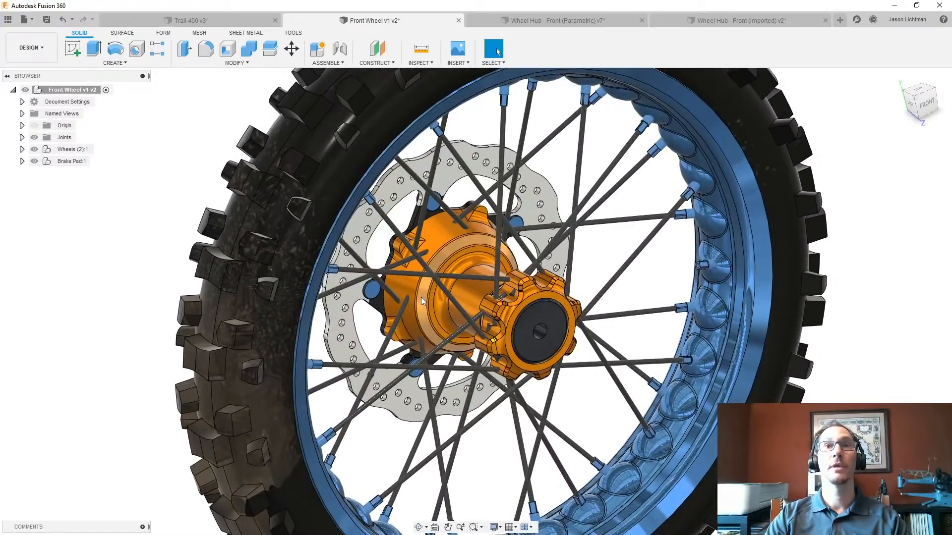
scroll(421, 296, "down", 8)
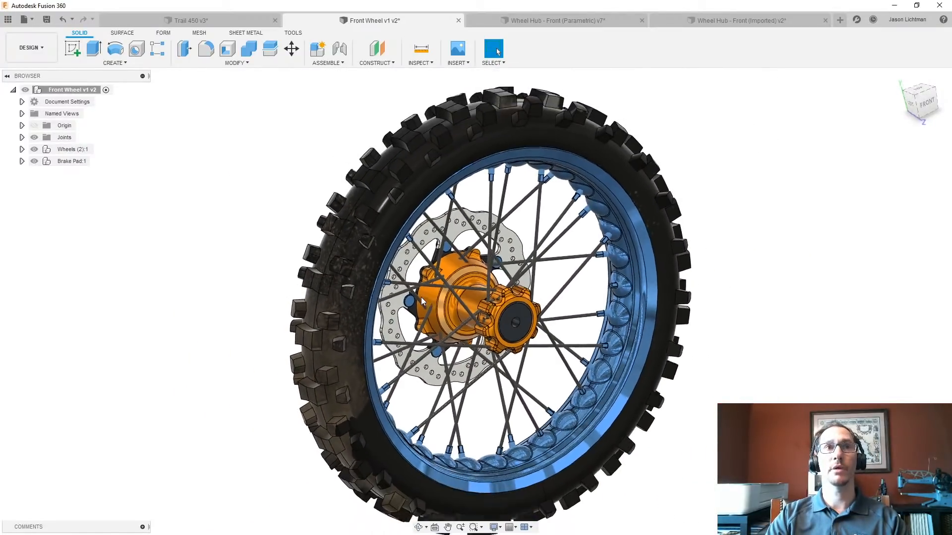
left_click(72, 151)
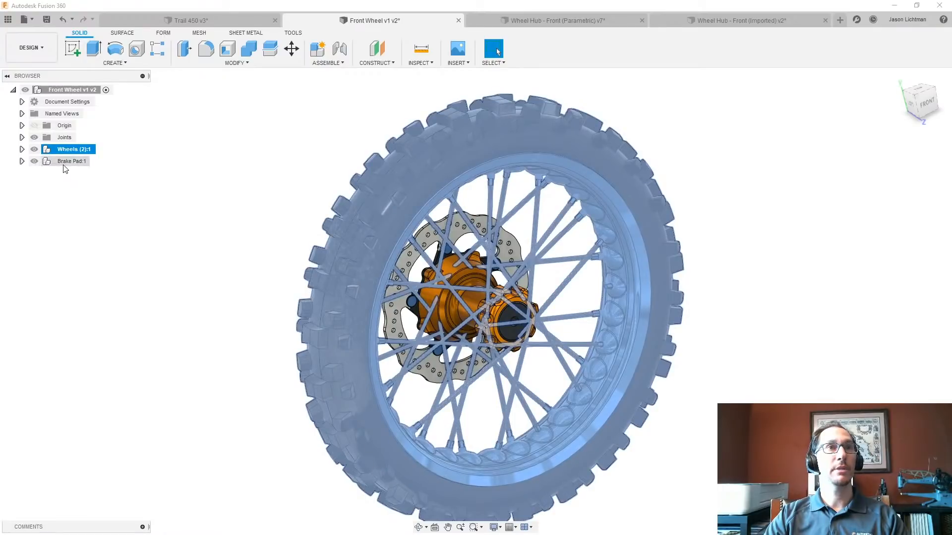
left_click(64, 162)
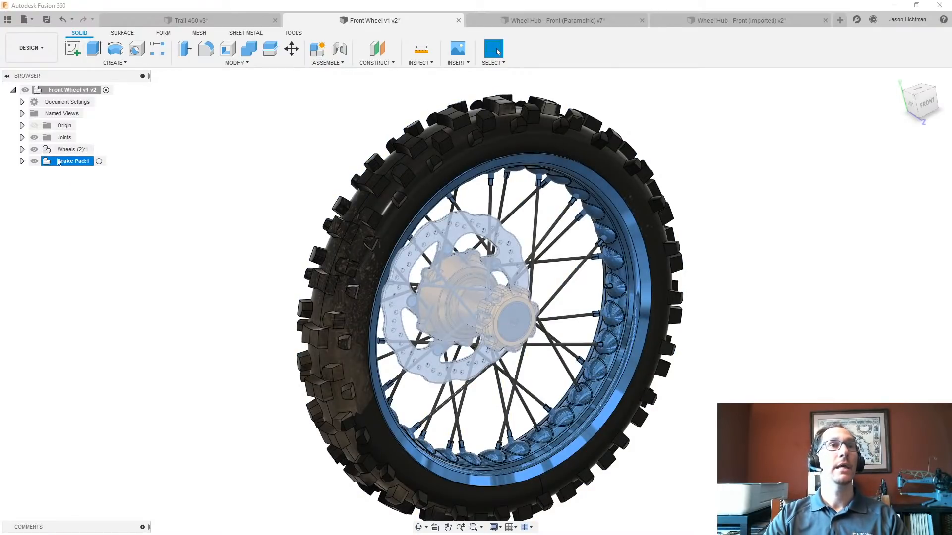
left_click(22, 149)
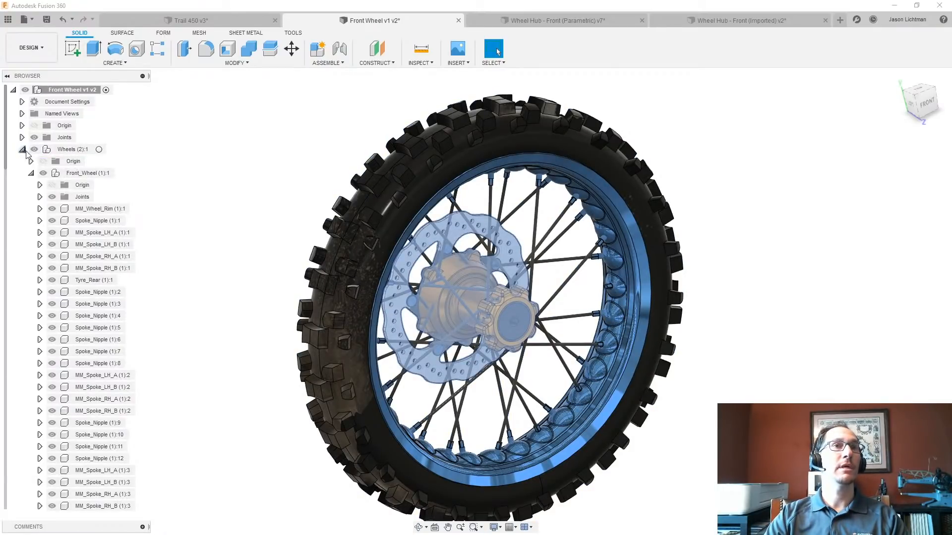
scroll(111, 341, "down", 5)
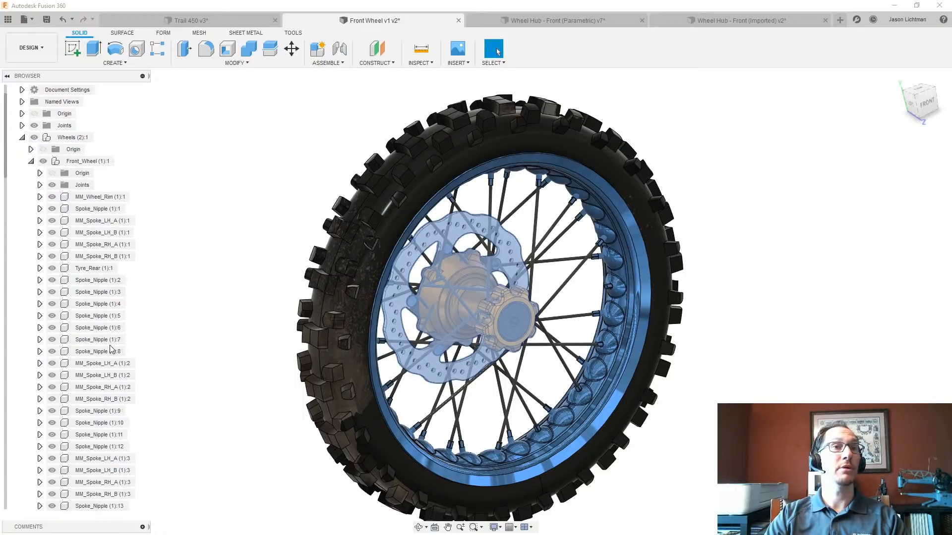
scroll(130, 436, "down", 8)
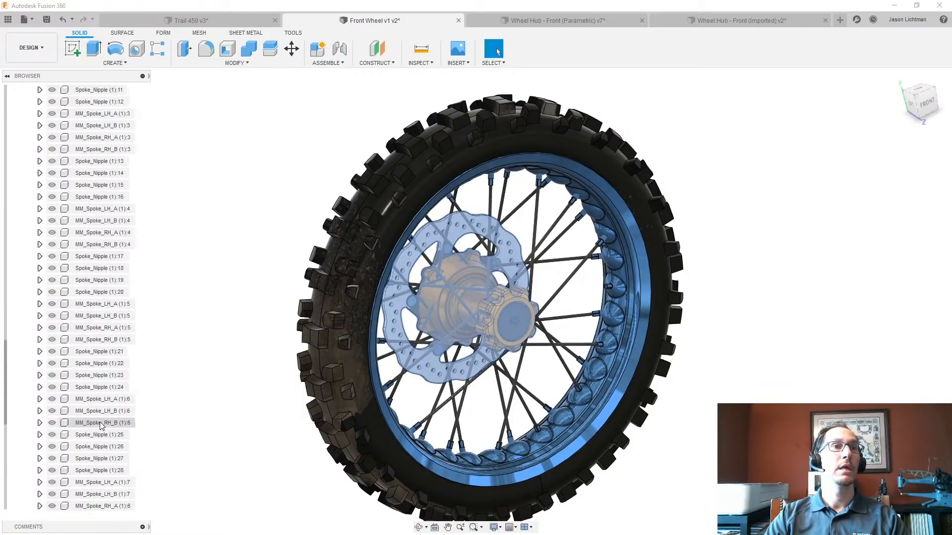
- Examine the bodies and components inside the Brake Pad component, and collapse both component trees
left_click(69, 506)
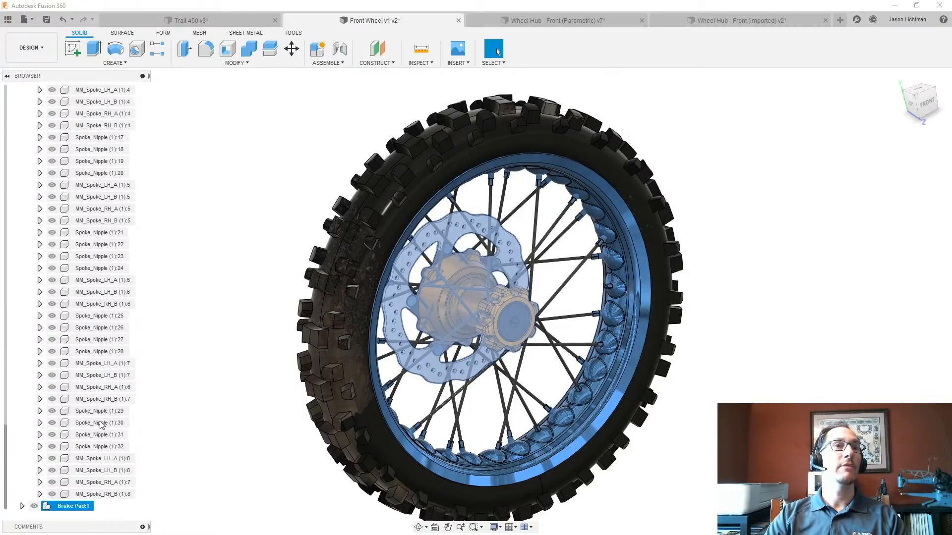
left_click(22, 506)
scroll(56, 450, "down", 4)
scroll(55, 450, "down", 2)
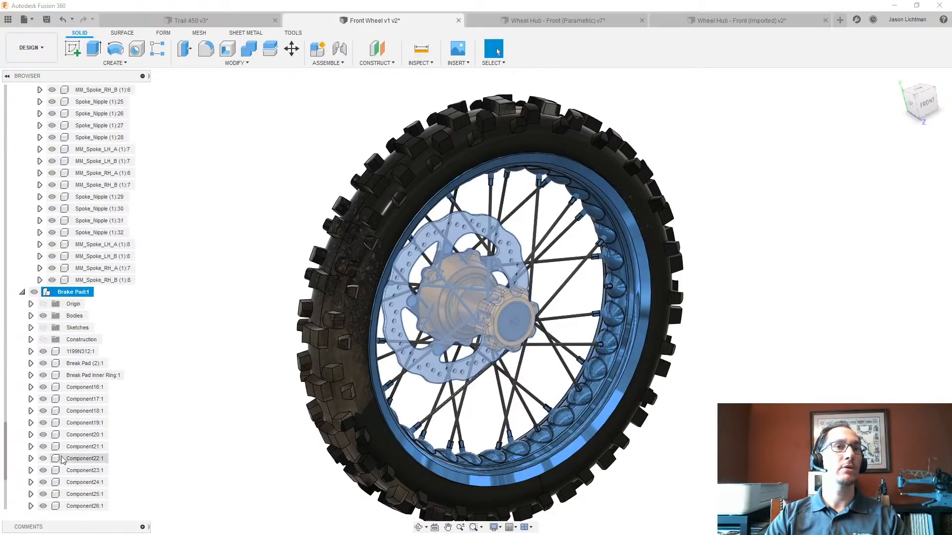
left_click(31, 316)
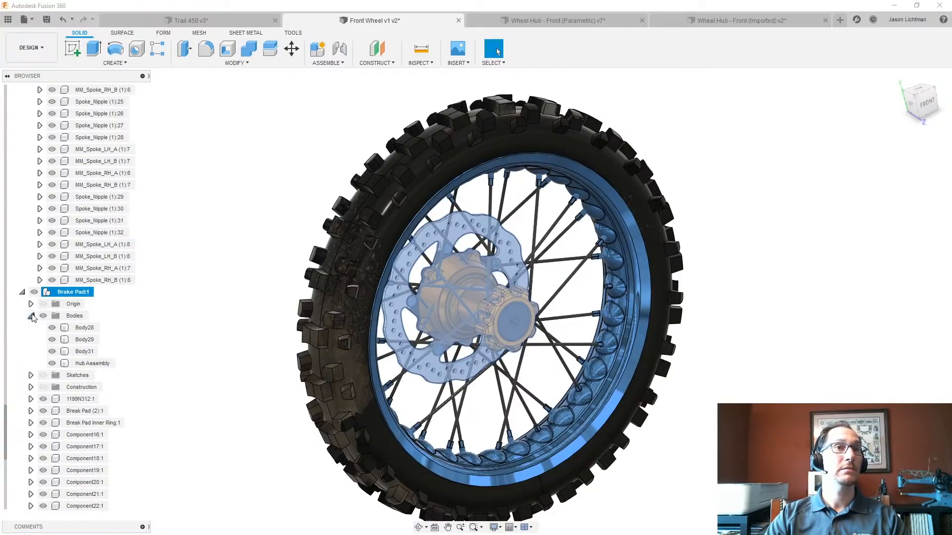
left_click(31, 316)
scroll(100, 396, "down", 2)
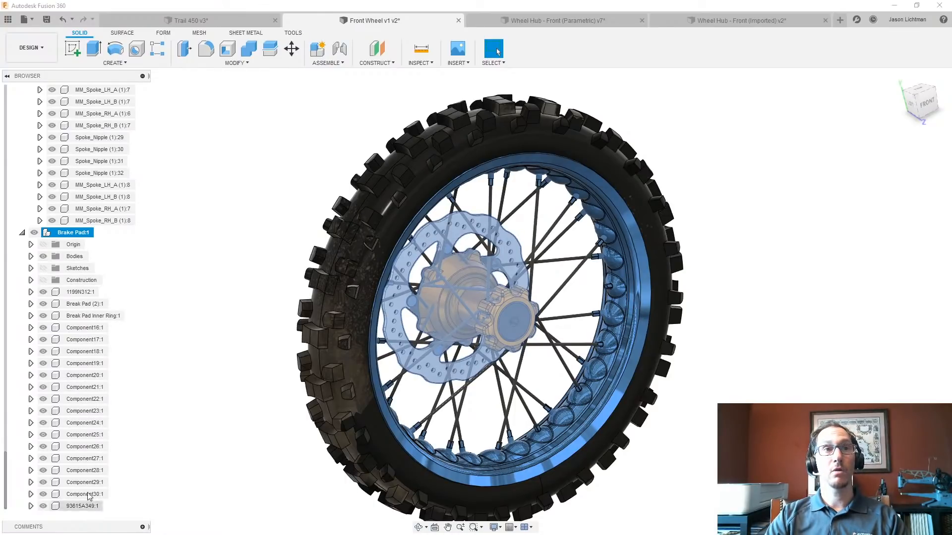
left_click(22, 232)
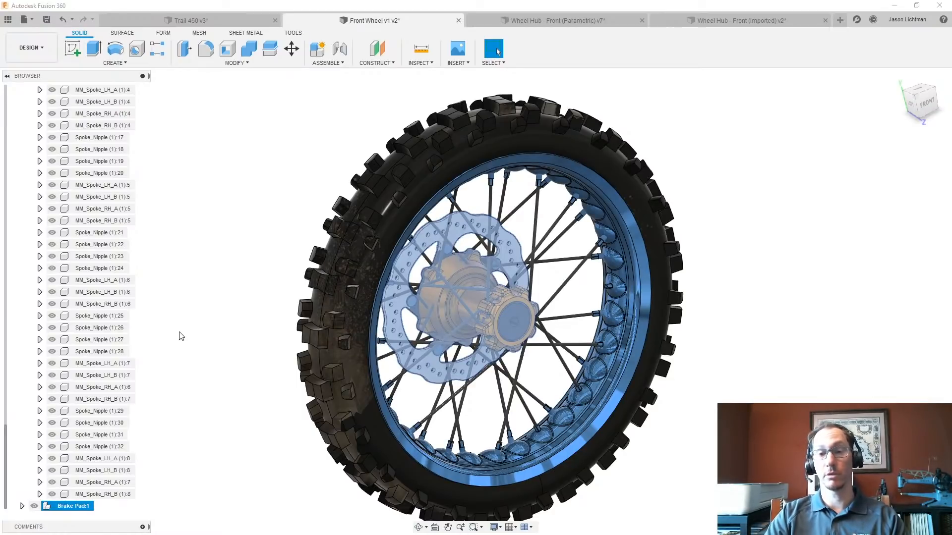
scroll(131, 283, "up", 10)
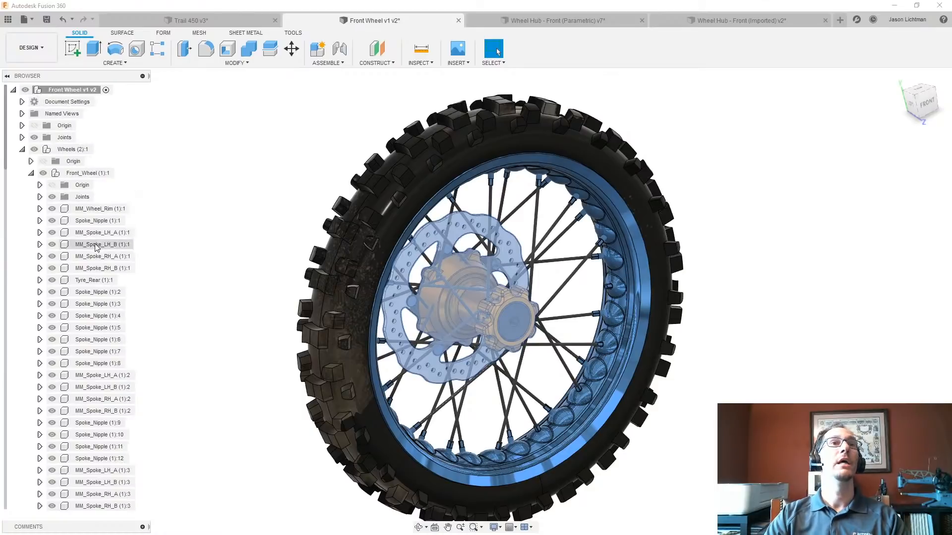
left_click(22, 150)
- Enable Capture Design History for the Front Wheel design and expand the resulting feature group in the timeline
right_click(76, 90)
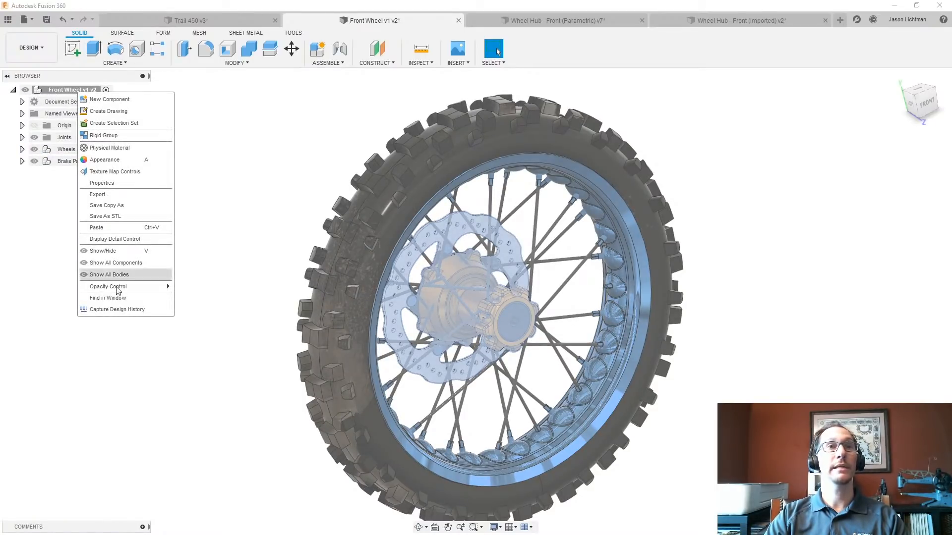
left_click(124, 309)
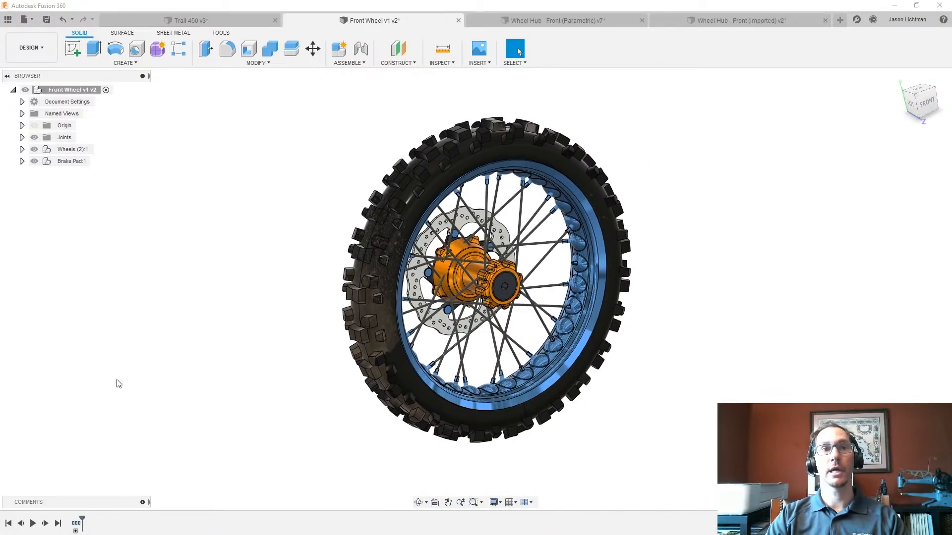
double_click(76, 528)
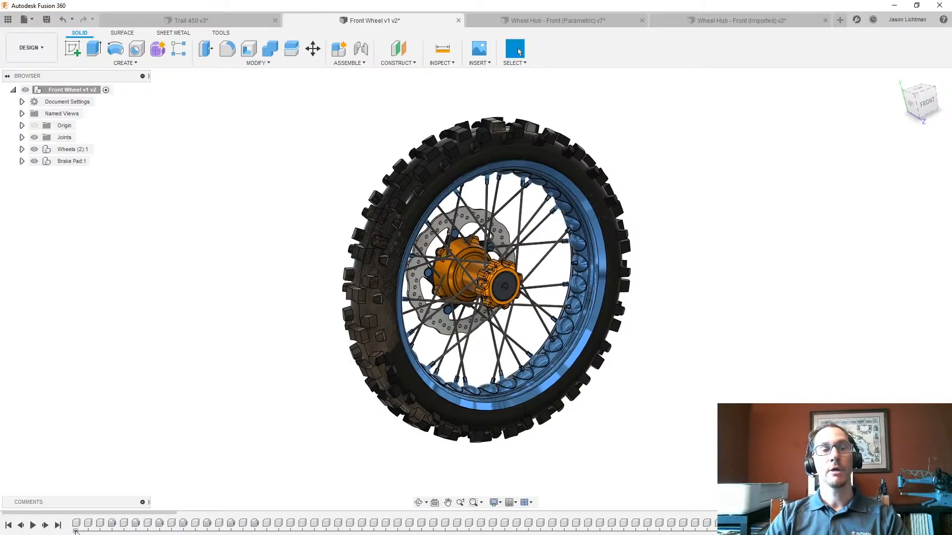
left_click(101, 523)
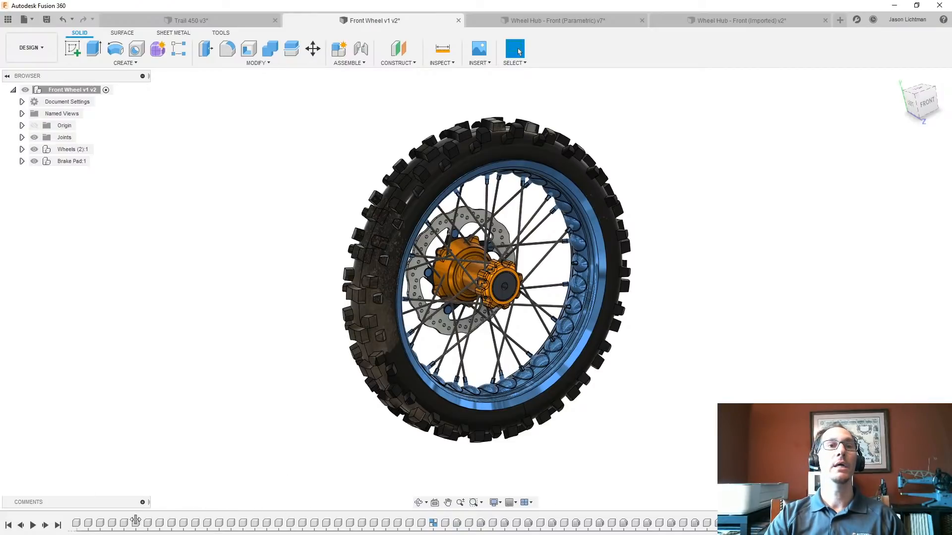
- Roll the timeline back to just after the MM_Wheel_Rim base feature
left_click_drag(135, 520, 139, 519)
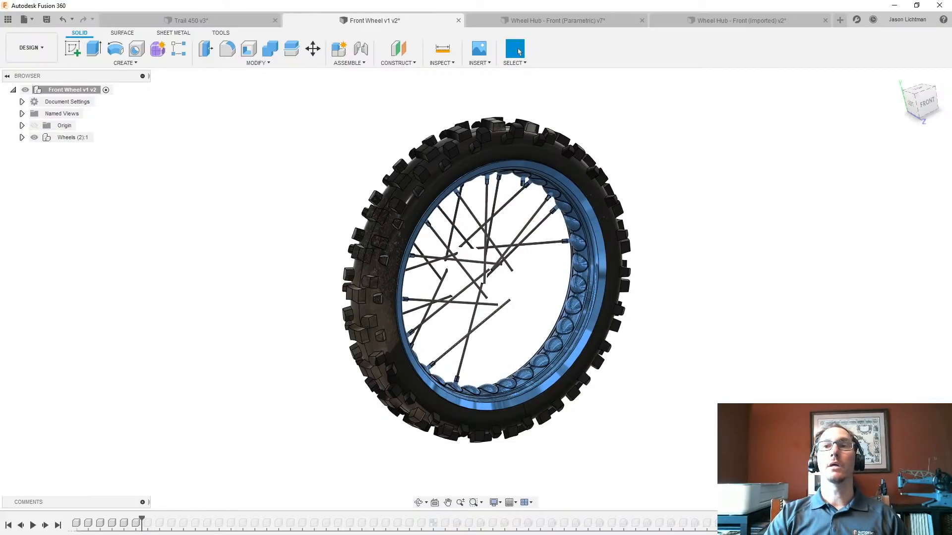
left_click_drag(796, 512, 8, 494)
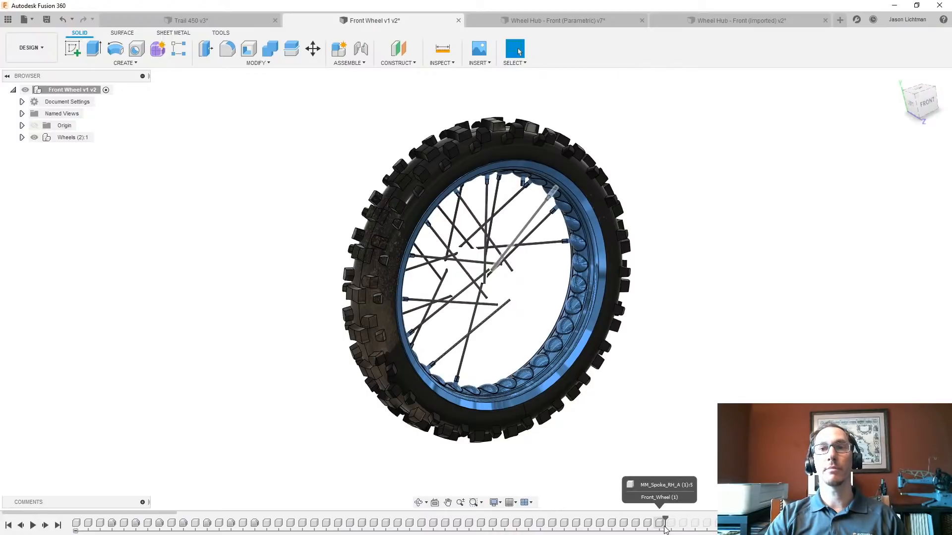
left_click(118, 525)
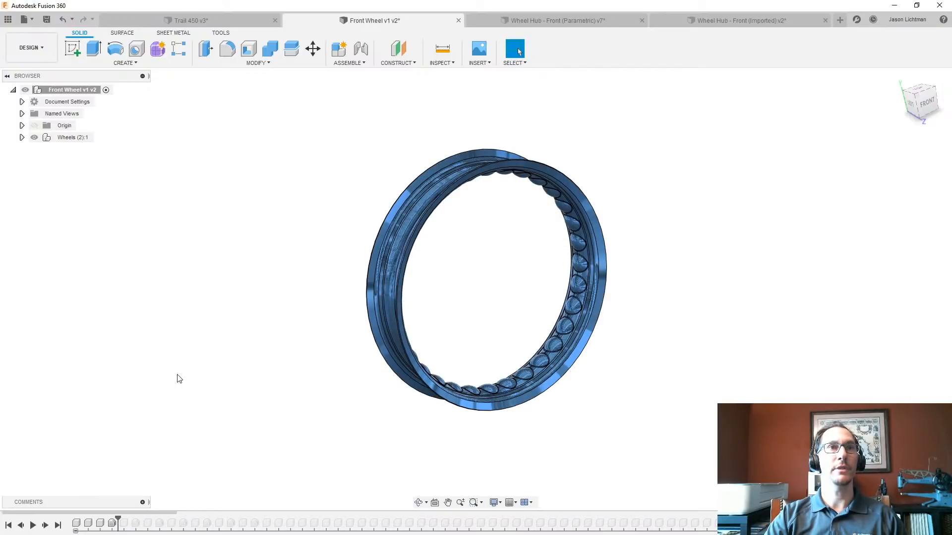
- Match the first timeline features to the Wheels, Front_Wheel and MM_Wheel_Rim components and the rim's base feature
left_click(76, 524)
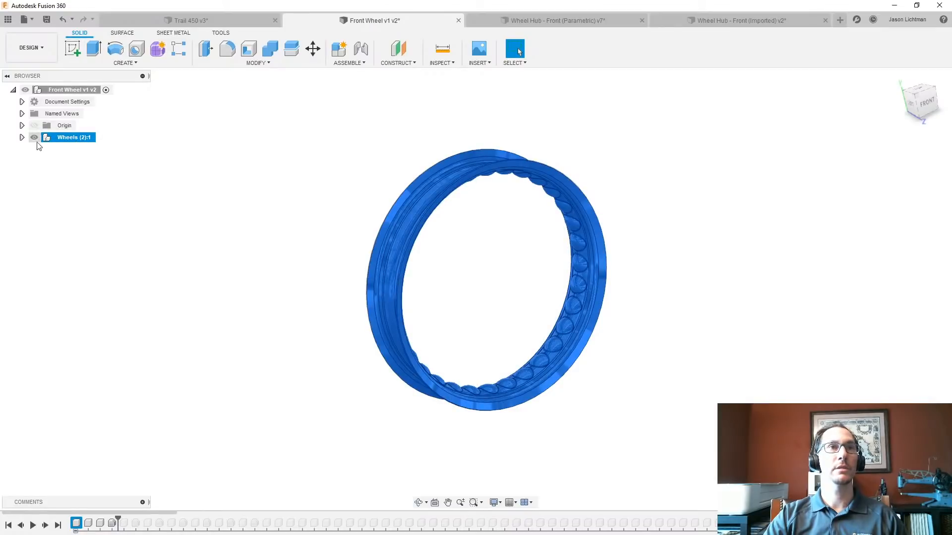
left_click(22, 137)
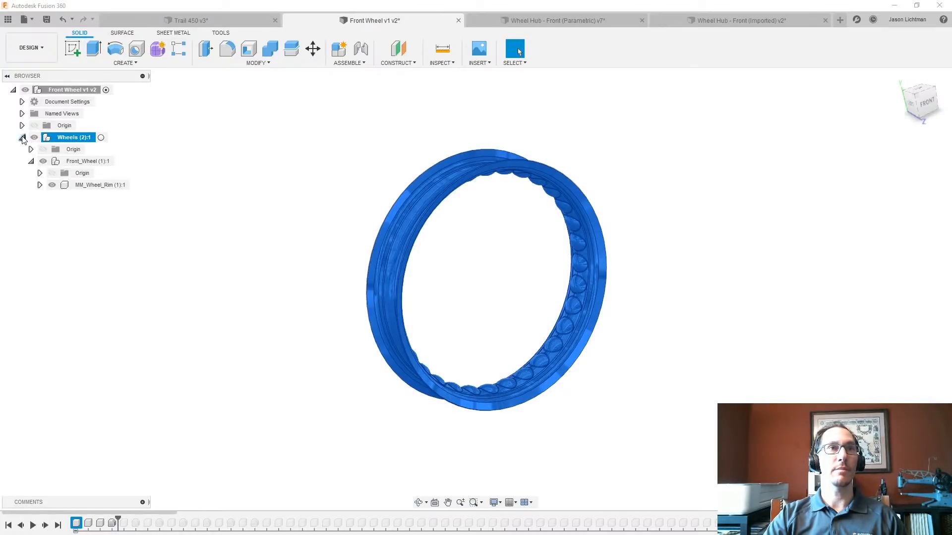
left_click(88, 524)
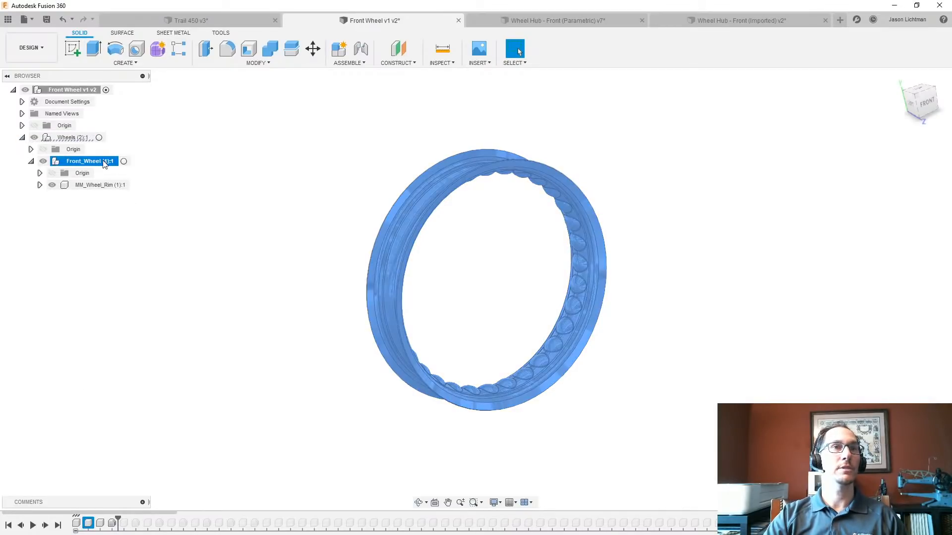
left_click(100, 523)
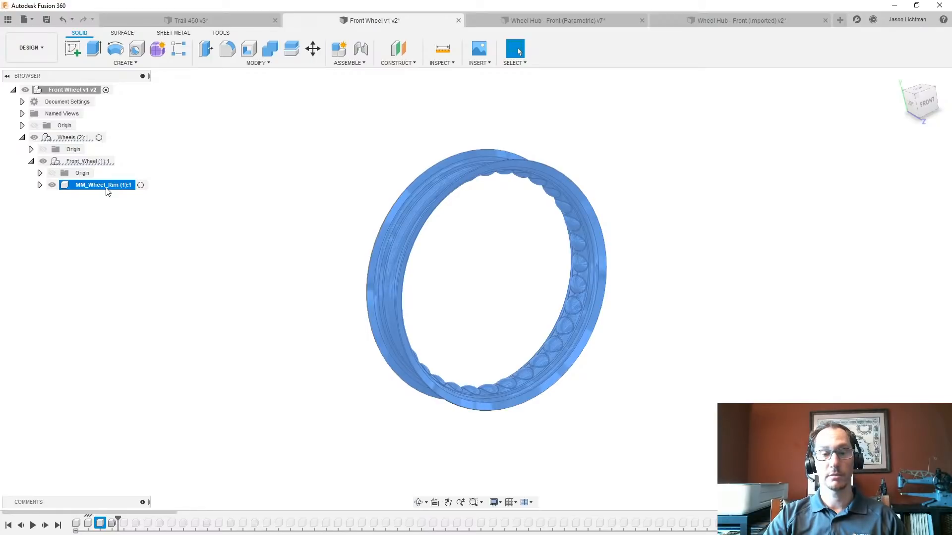
left_click(113, 524)
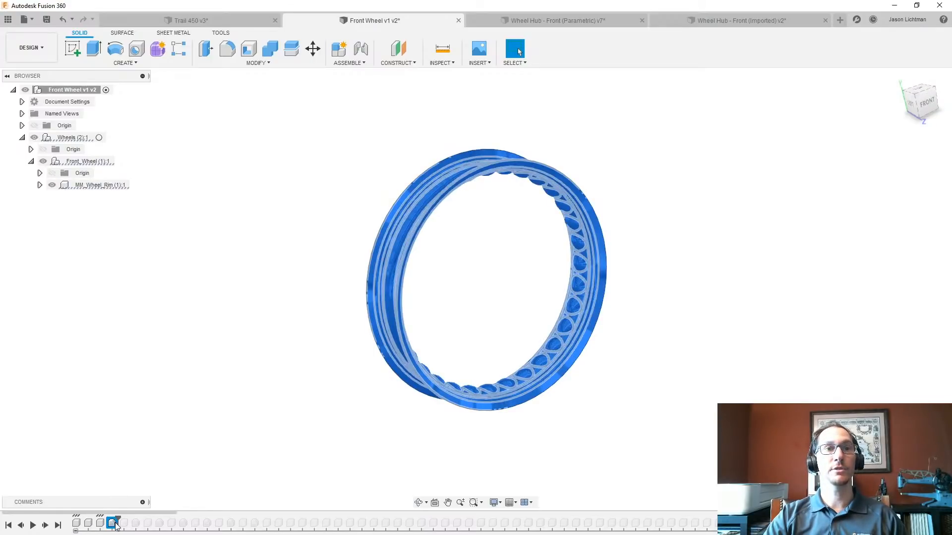
left_click(156, 469)
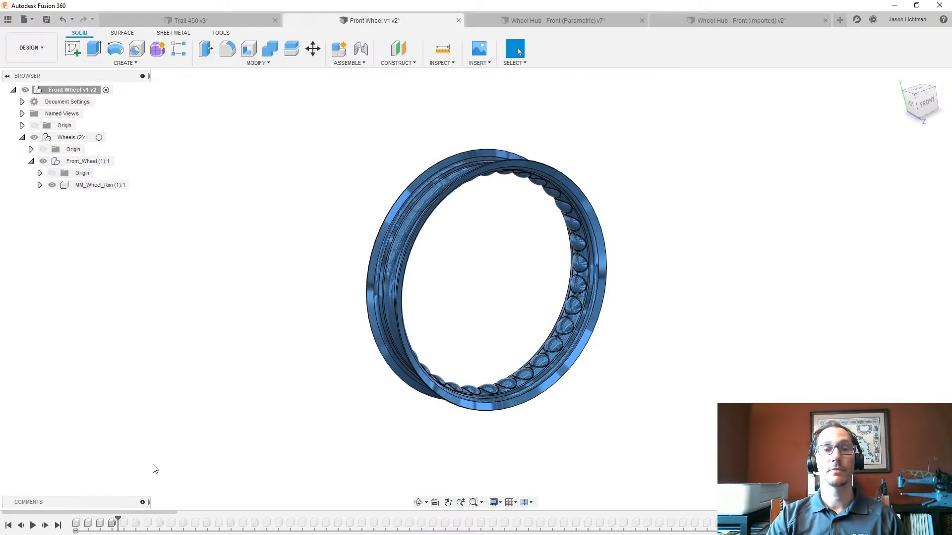
- Roll the timeline forward past the first spokes, the tyre and the third spoke nipple, and on to its end
left_click(114, 523)
left_click_drag(118, 524, 284, 519)
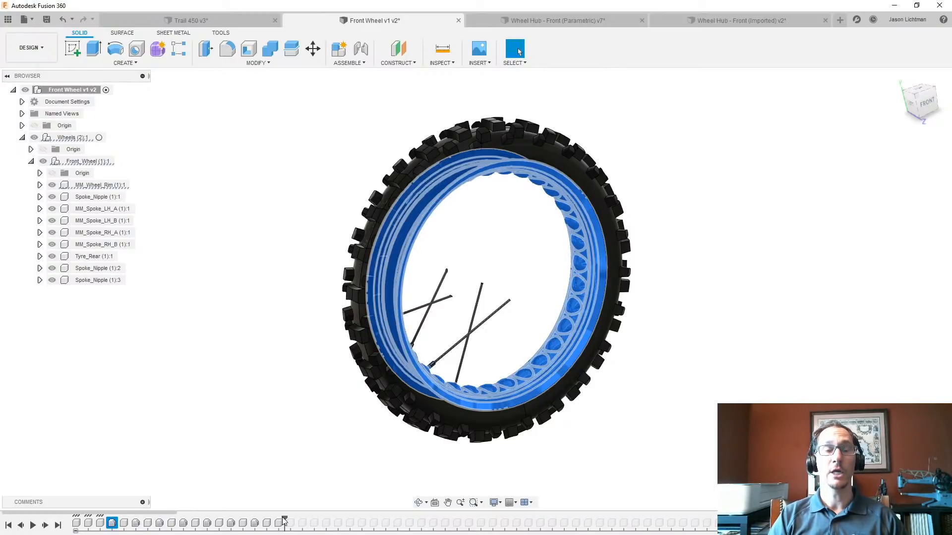
left_click(302, 452)
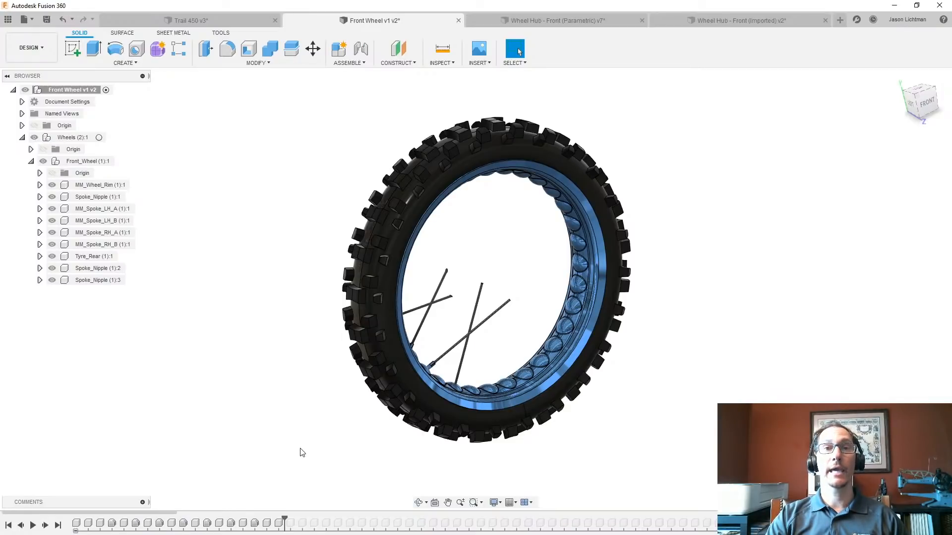
left_click(58, 525)
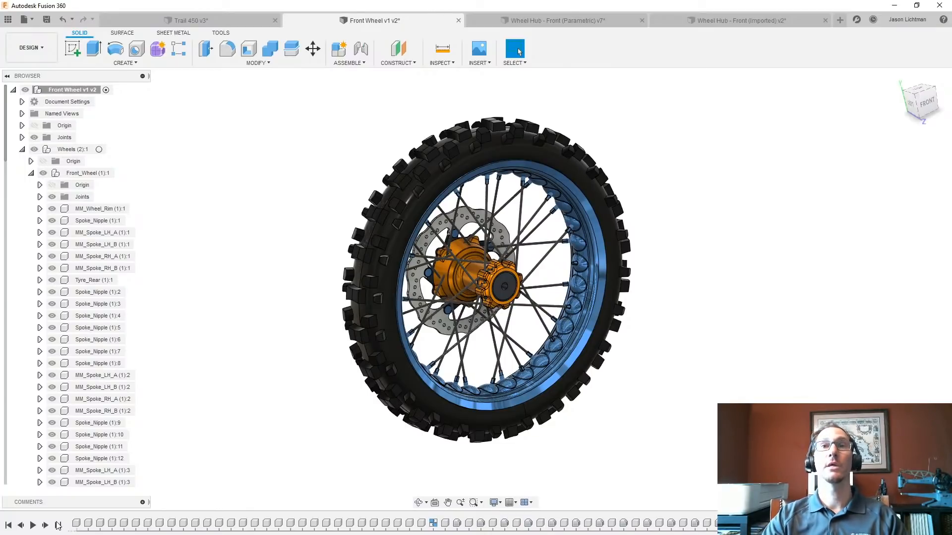
- Create a sketch on the dark end face at the hub's gear-shaped end and project the centre hole's edge into it
scroll(521, 294, "up", 5)
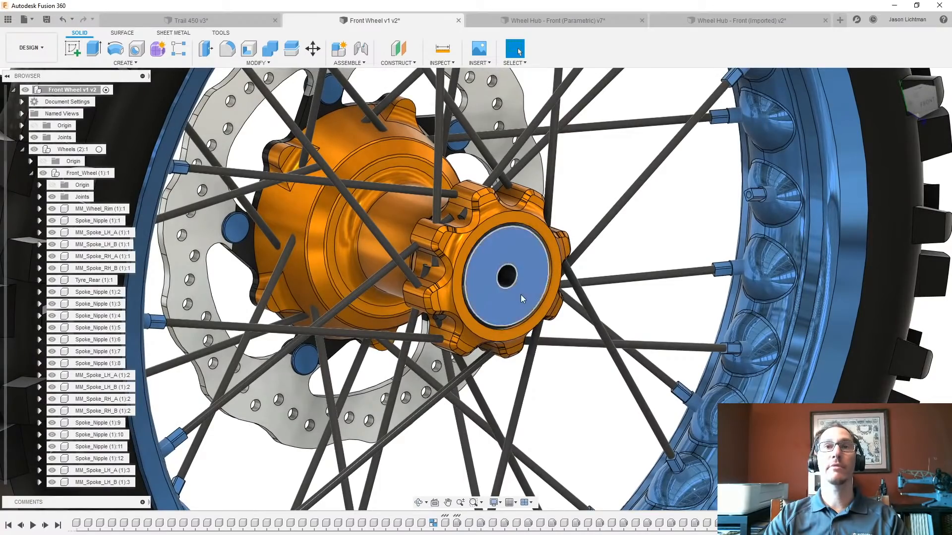
right_click(520, 295)
left_click(518, 343)
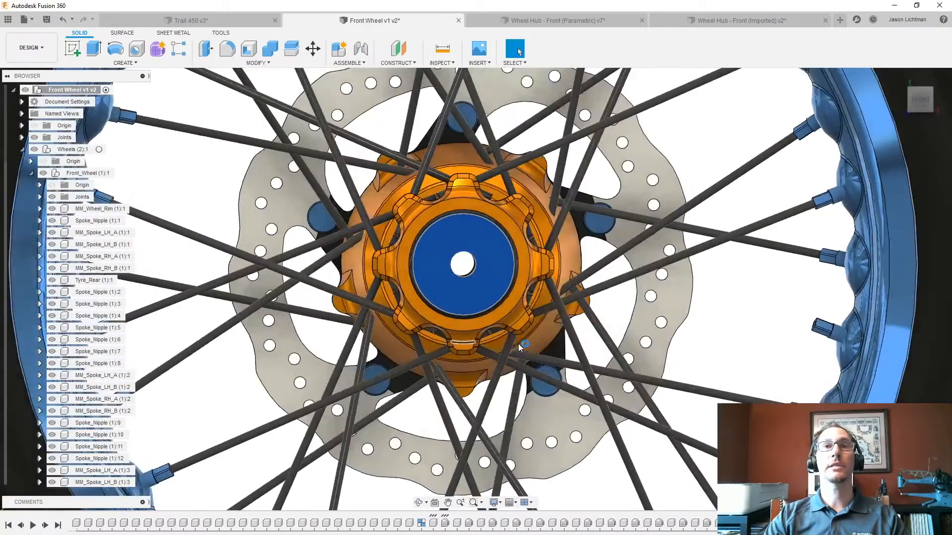
key("c")
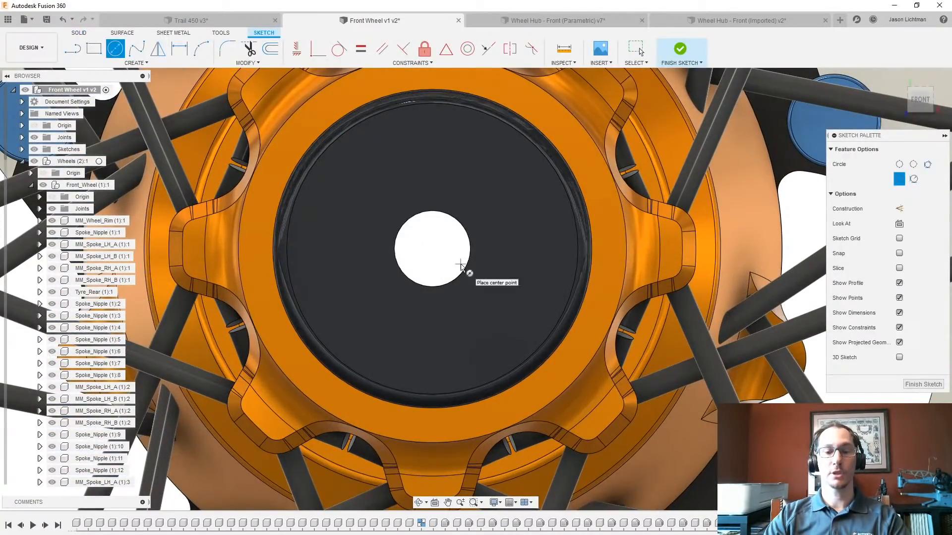
key("p")
left_click(464, 272)
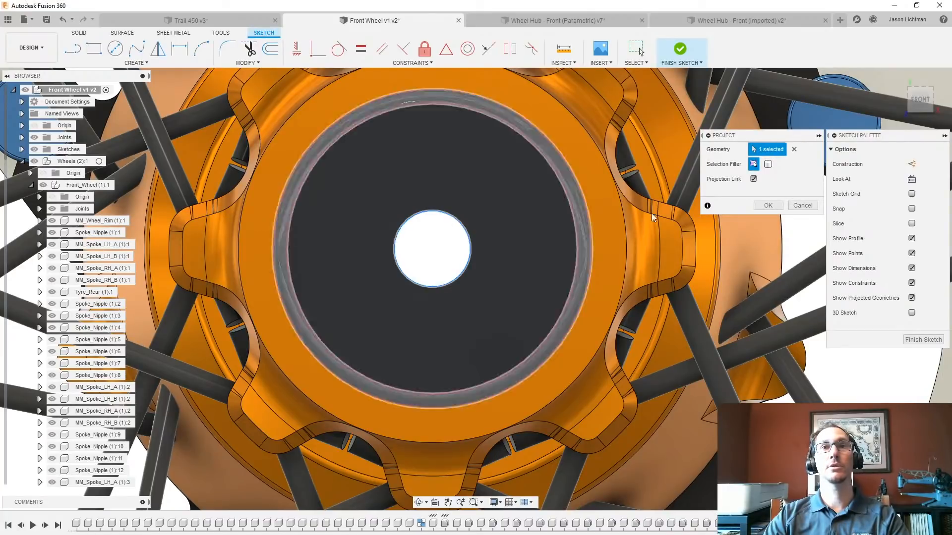
left_click(757, 205)
- Draw a circle larger than the hub's centre hole and concentric with it in the end-face sketch
key("c")
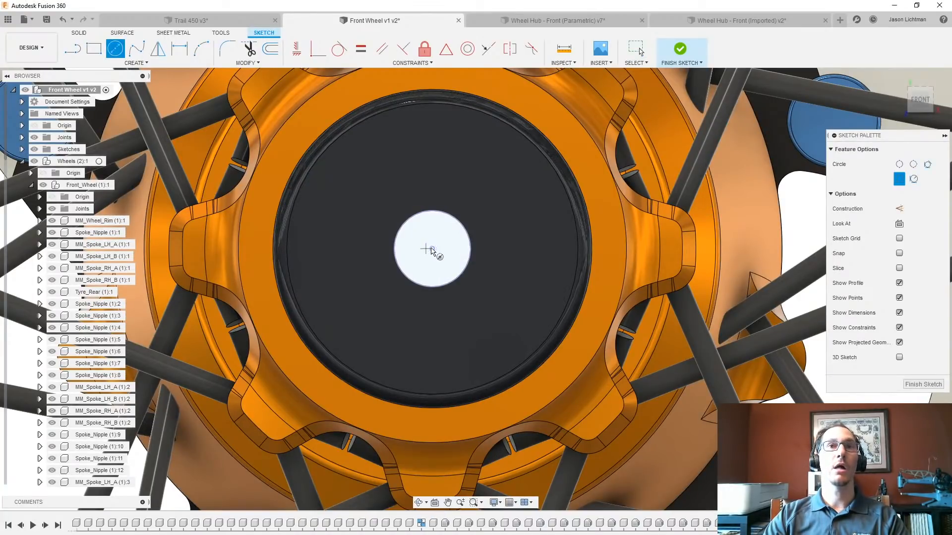
left_click(426, 249)
left_click(471, 163)
key("Escape")
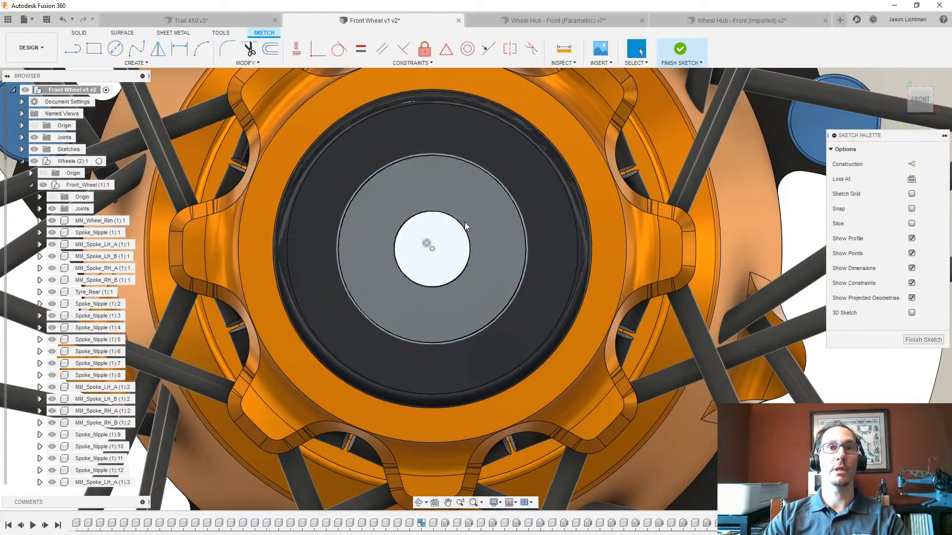
- Extrude the circle's profile as a cut into the hub, with the extent set to All
left_click(466, 227)
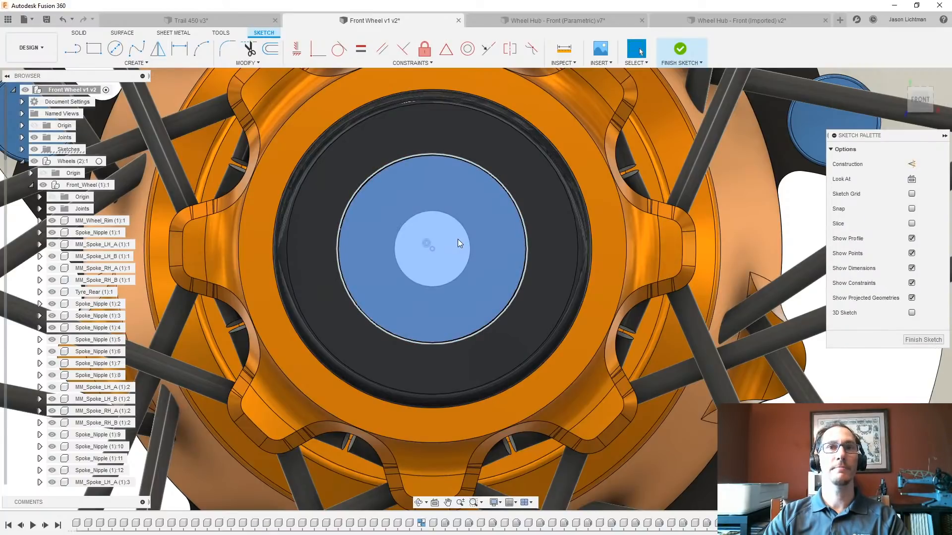
key("e")
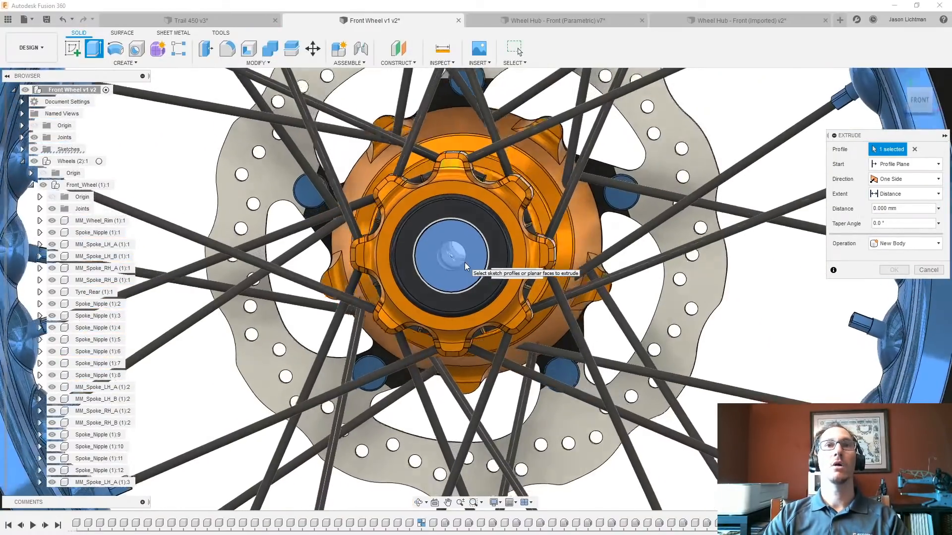
type("-275")
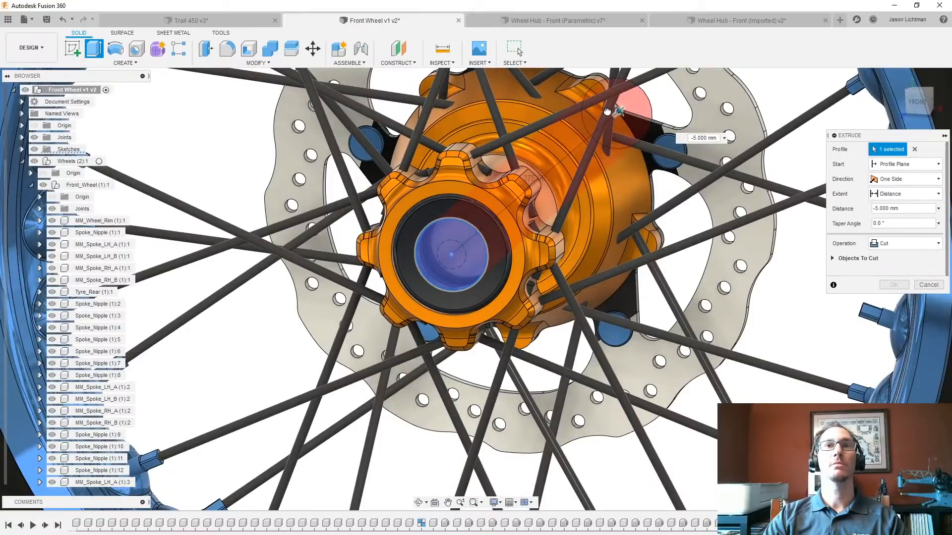
left_click(899, 192)
left_click(896, 230)
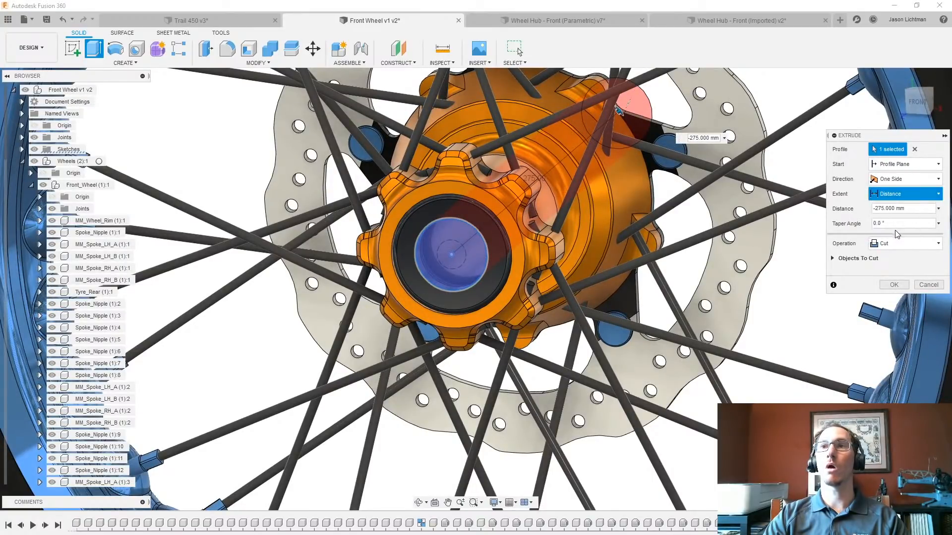
left_click(896, 285)
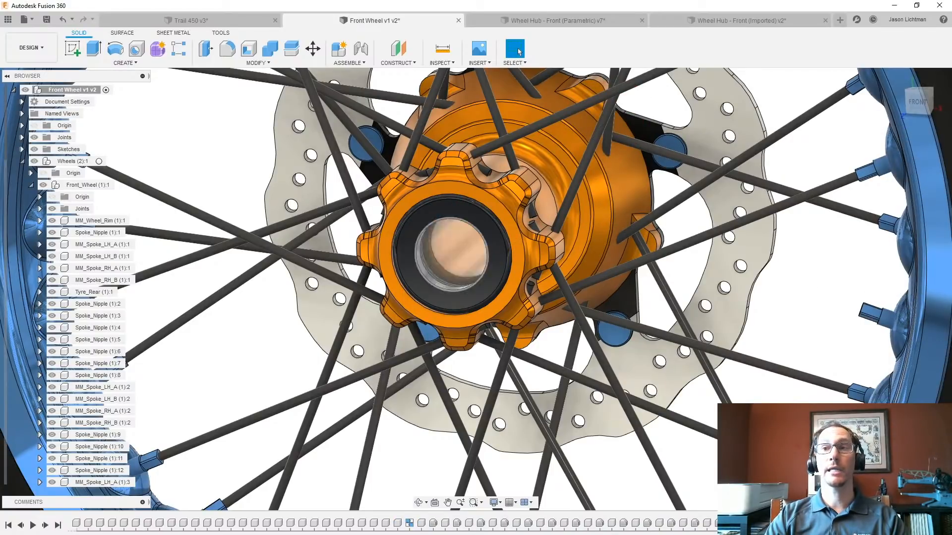
left_click(457, 258)
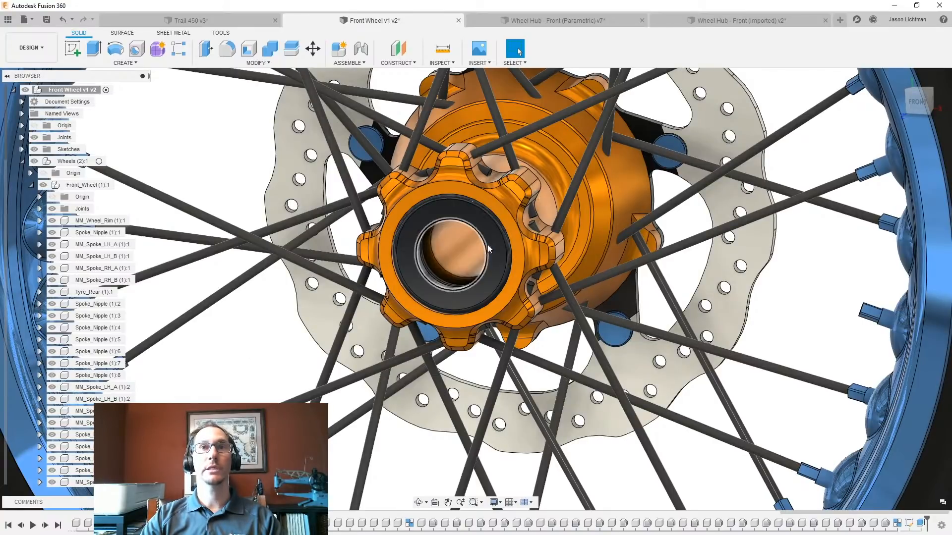
- Delete the end-face sketch from the timeline together with the extruded cut that depends on it
left_click(493, 243)
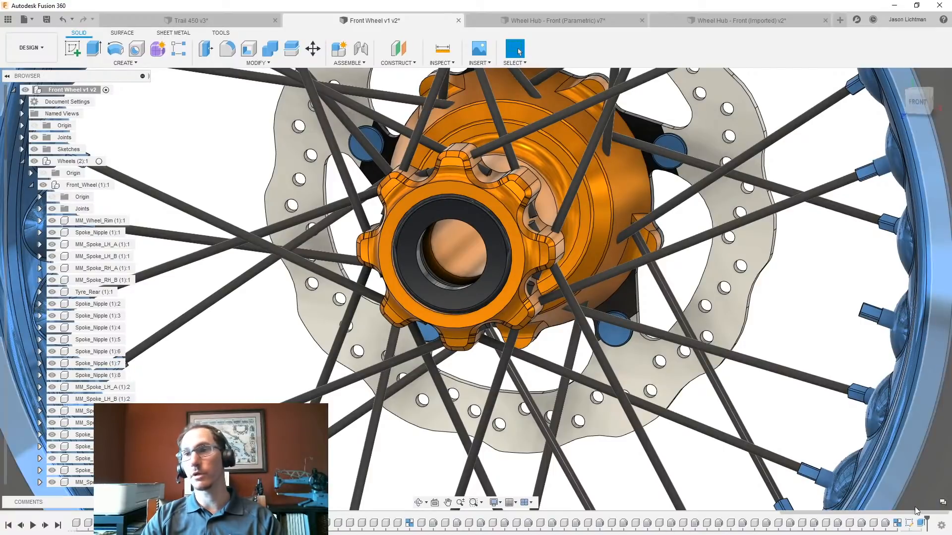
key("Delete")
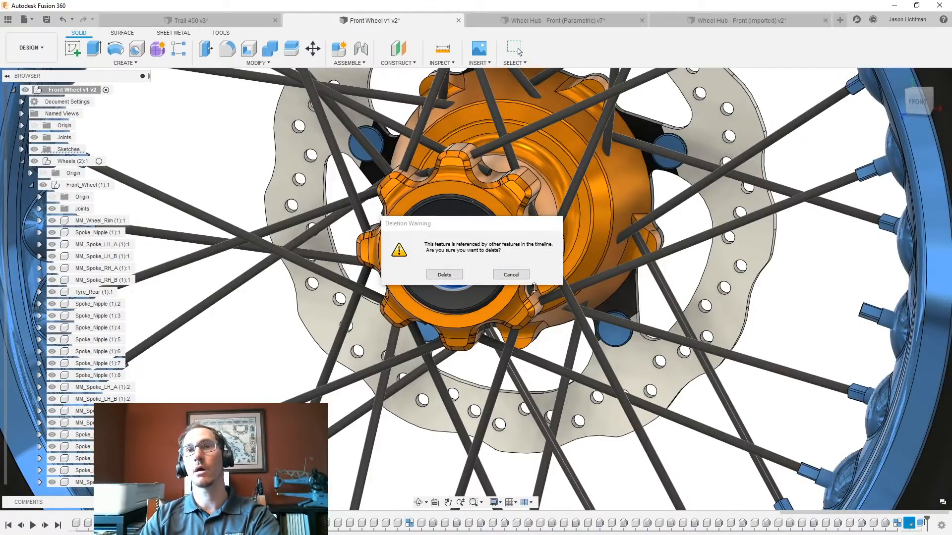
left_click(447, 278)
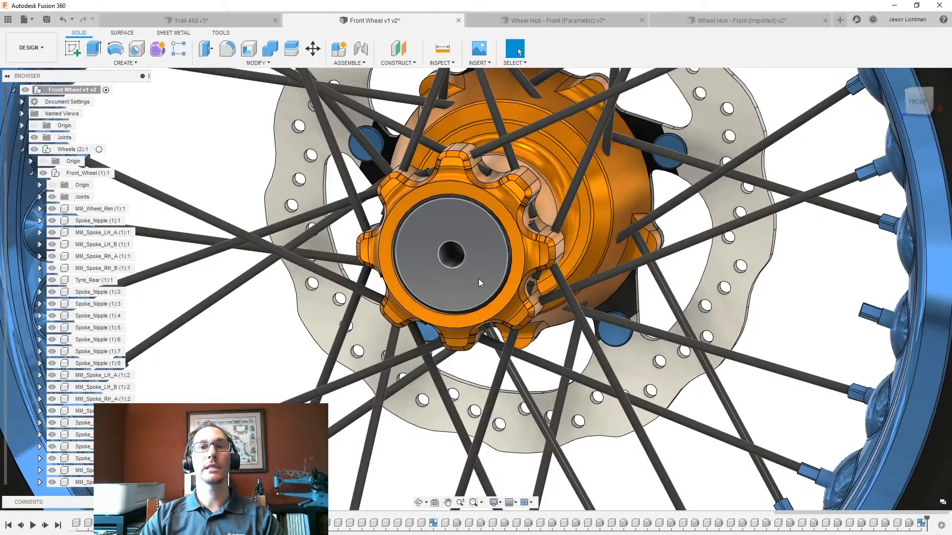
left_click(478, 279)
- Open the hub's base feature for editing and create a sketch on the dark face at the gear-shaped end
left_click(457, 523)
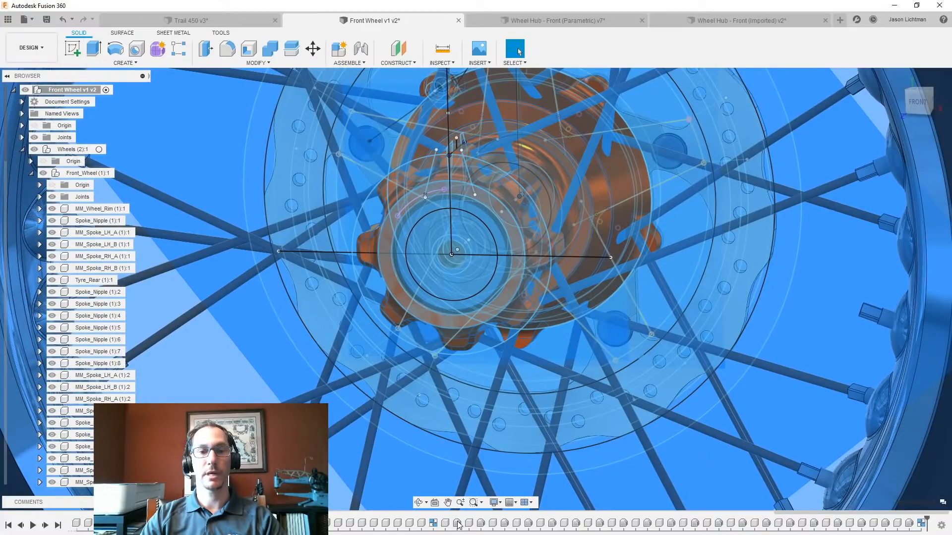
right_click(457, 524)
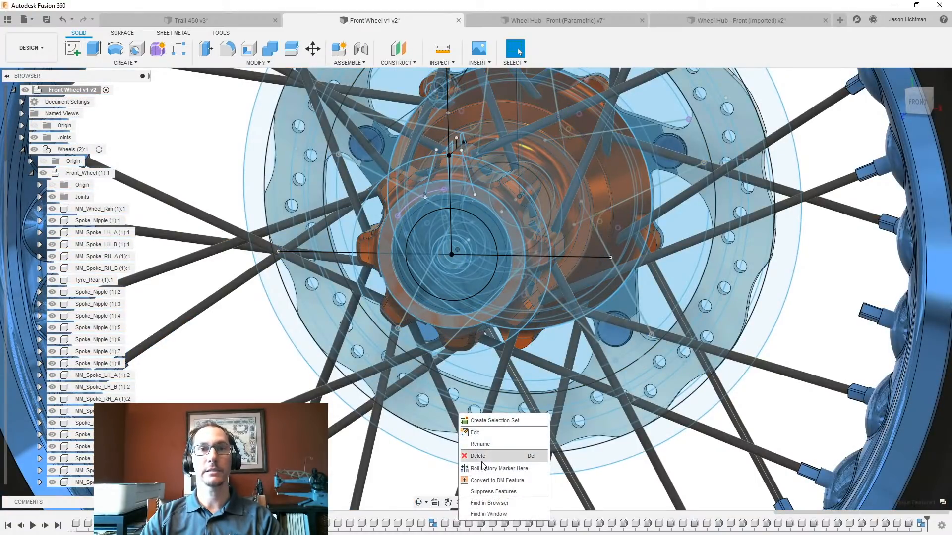
left_click(489, 433)
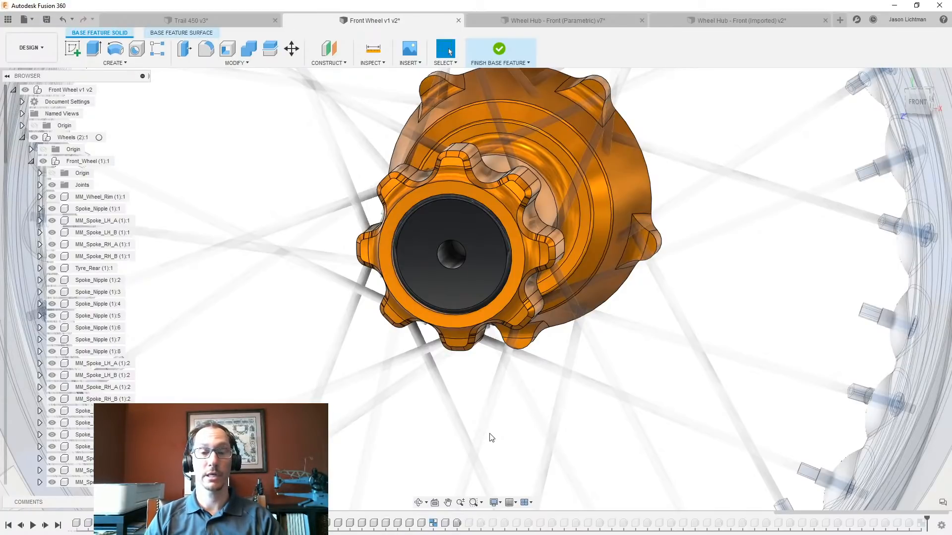
left_click(457, 297)
right_click(456, 297)
left_click(446, 349)
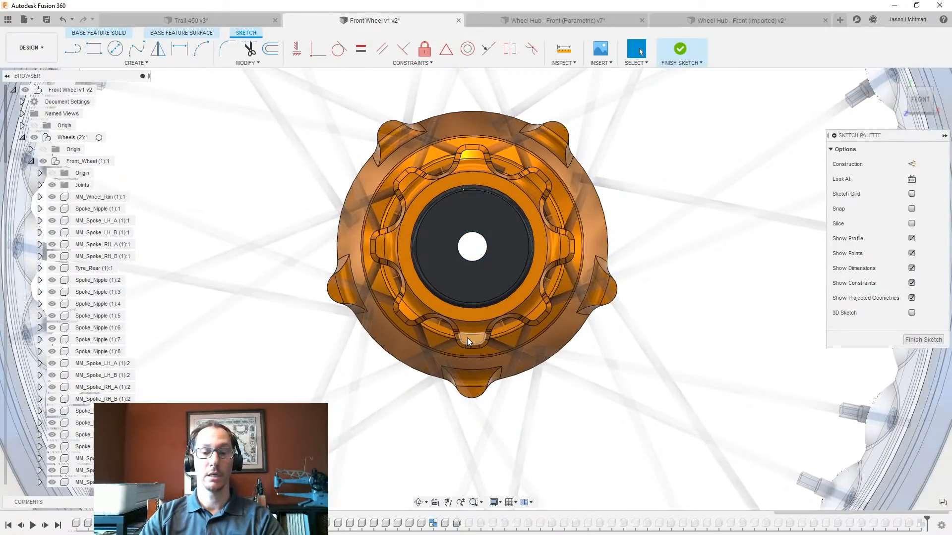
- Project the centre hole's edge into the sketch and draw a larger circle concentric with it
key("p")
left_click(475, 261)
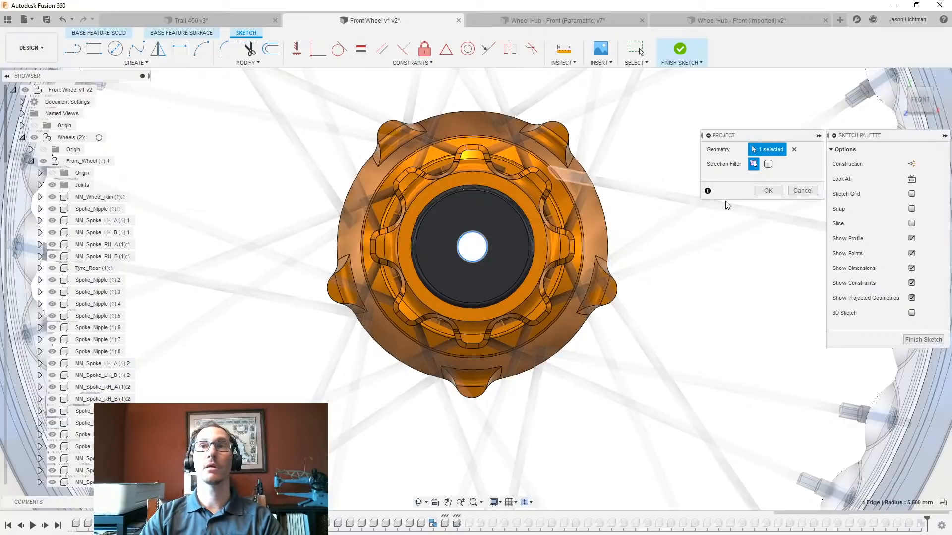
left_click(768, 190)
key("c")
left_click(474, 249)
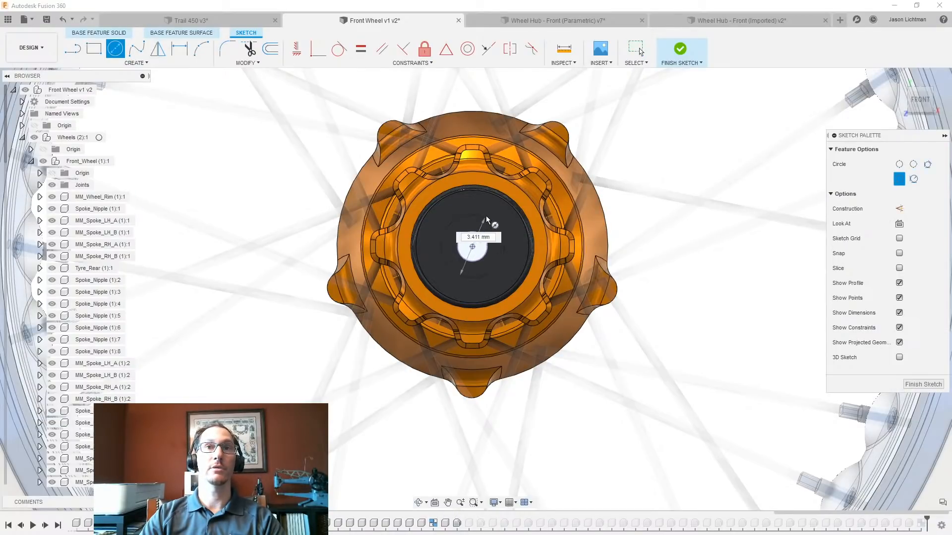
left_click(486, 216)
- Extrude the sketched profile as a cut into the hub with extent All, and finish editing the base feature
key("e")
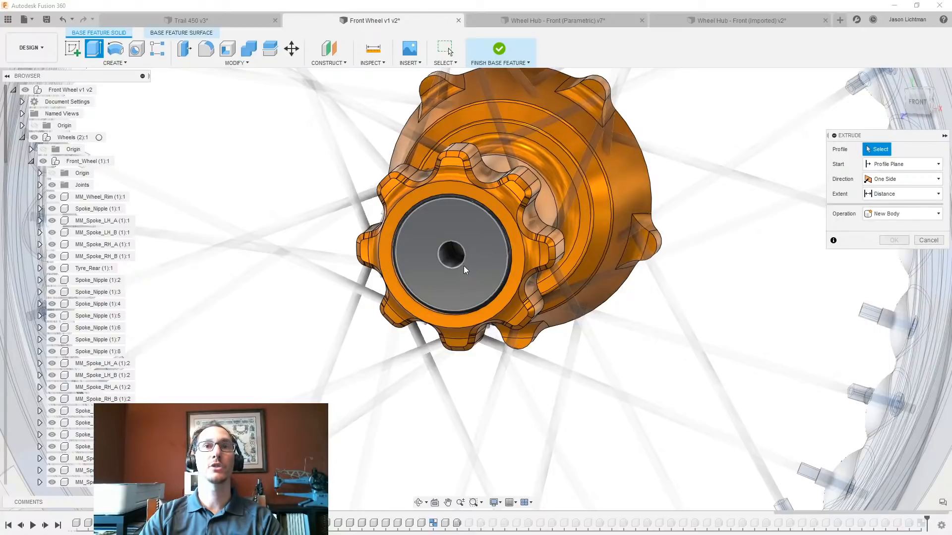
key("Escape")
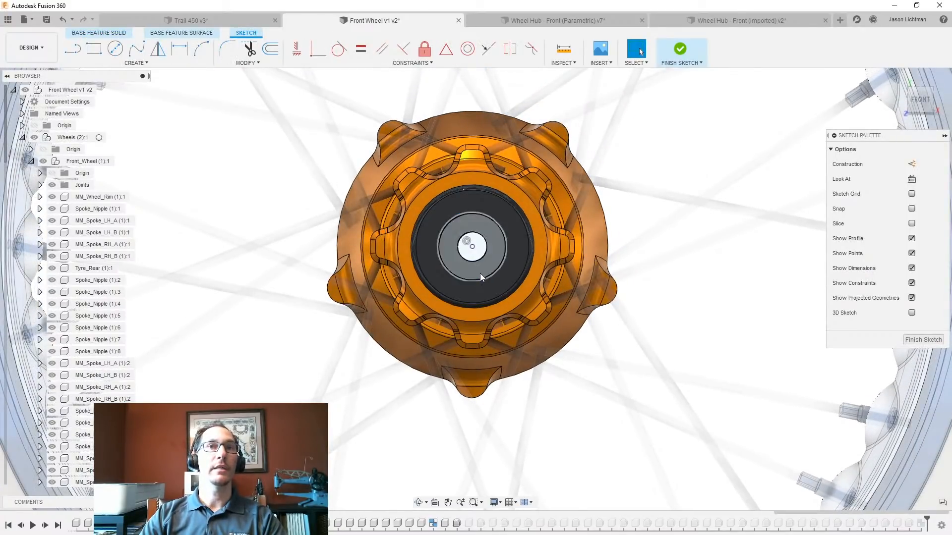
left_click(479, 273)
key("e")
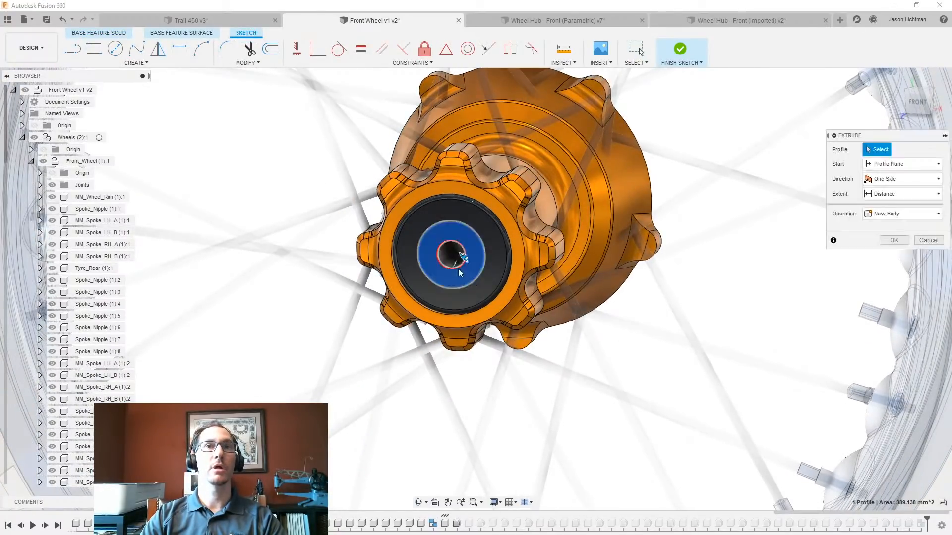
left_click_drag(457, 258, 617, 167)
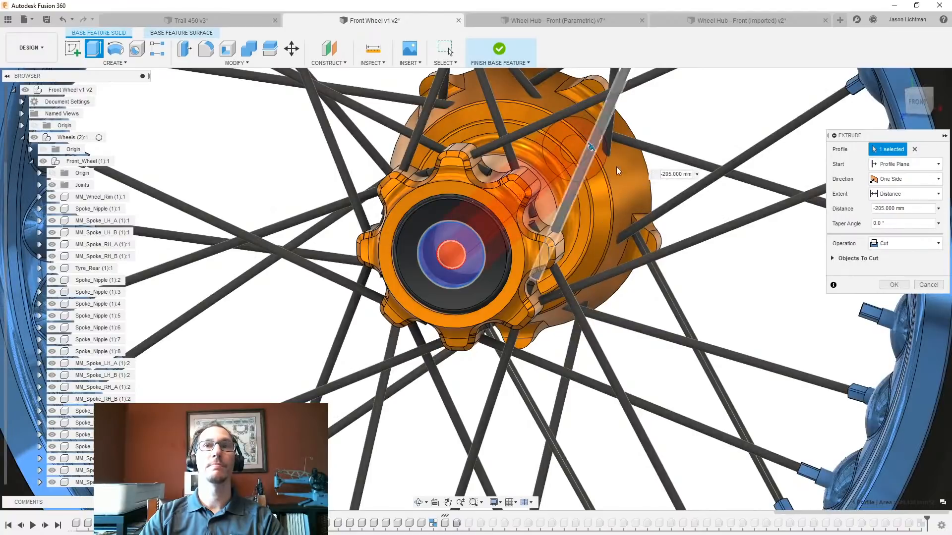
left_click(904, 195)
left_click(896, 233)
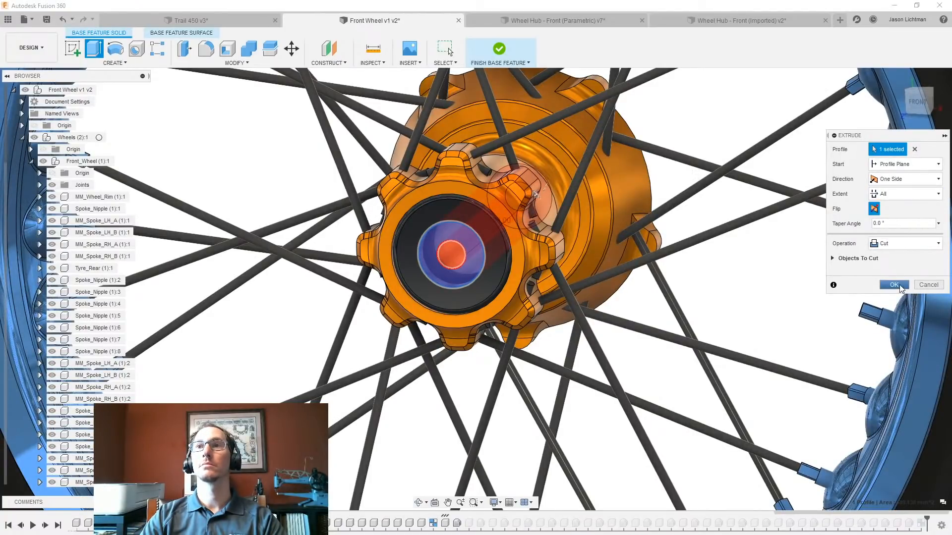
left_click(894, 284)
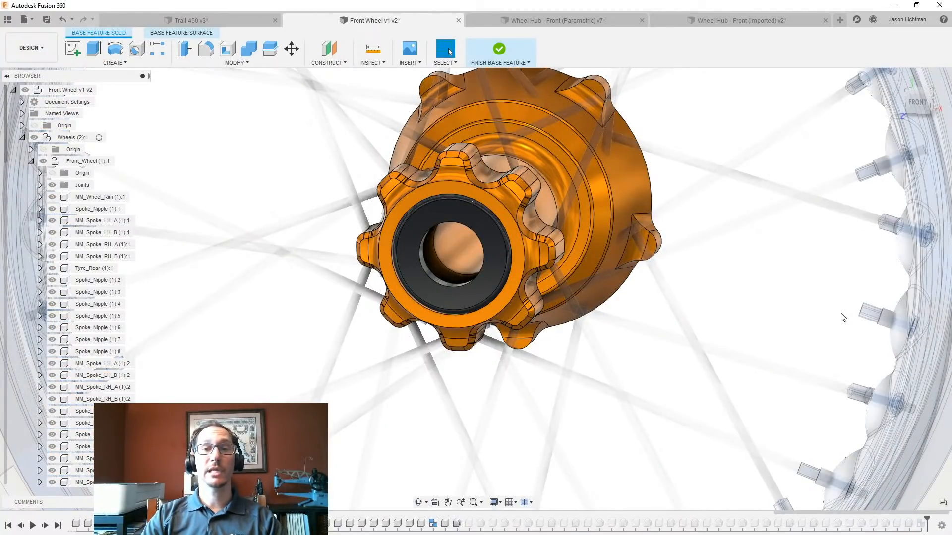
left_click(500, 49)
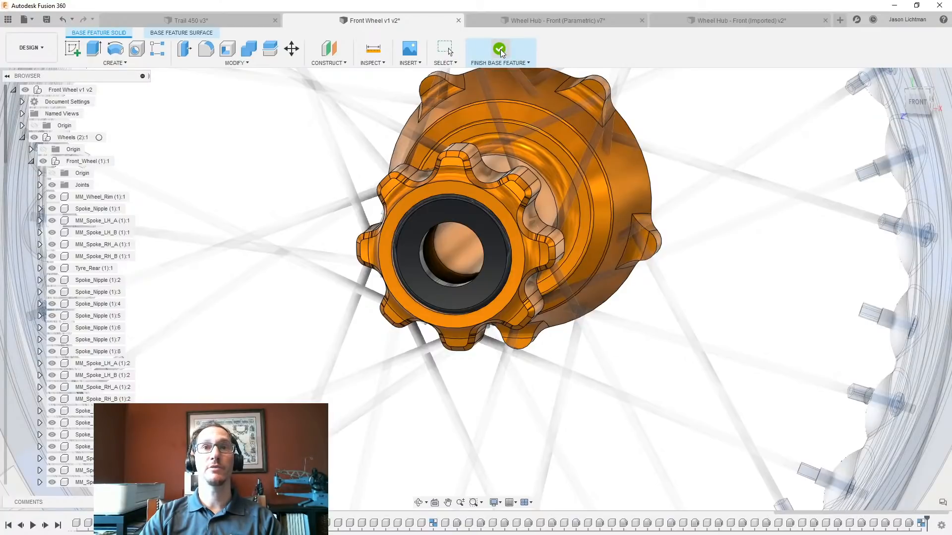
scroll(590, 272, "up", 2)
scroll(591, 274, "down", 3)
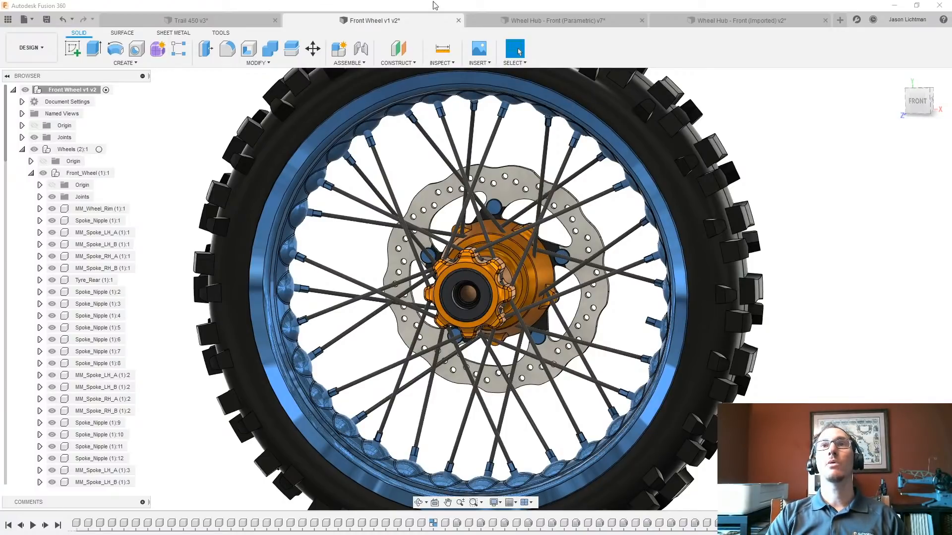
- Switch to the Wheel Hub - Front (Parametric) design and view the hub from its side
left_click(515, 24)
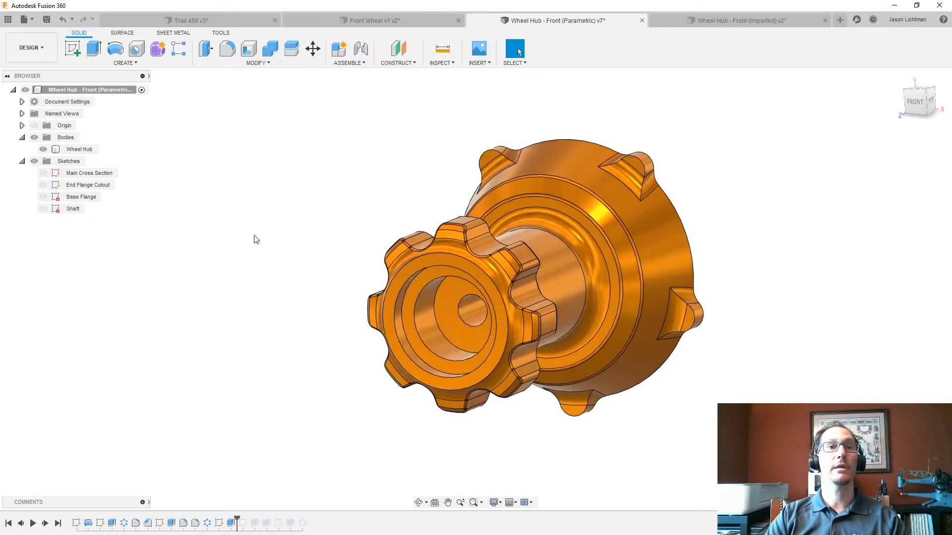
middle_click_drag(255, 238, 206, 243, "shift")
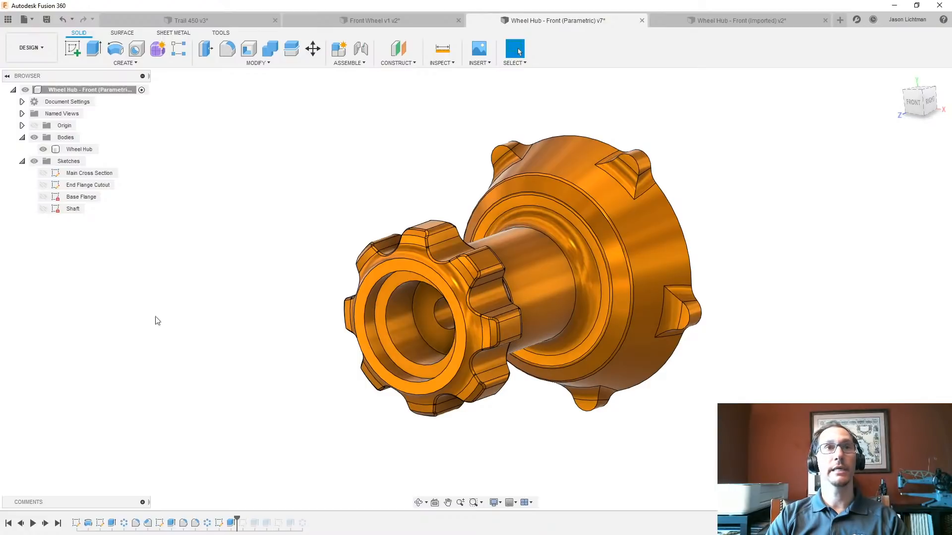
- Turn off design history capture for the parametric wheel hub, accepting the removal of its timeline
right_click(94, 89)
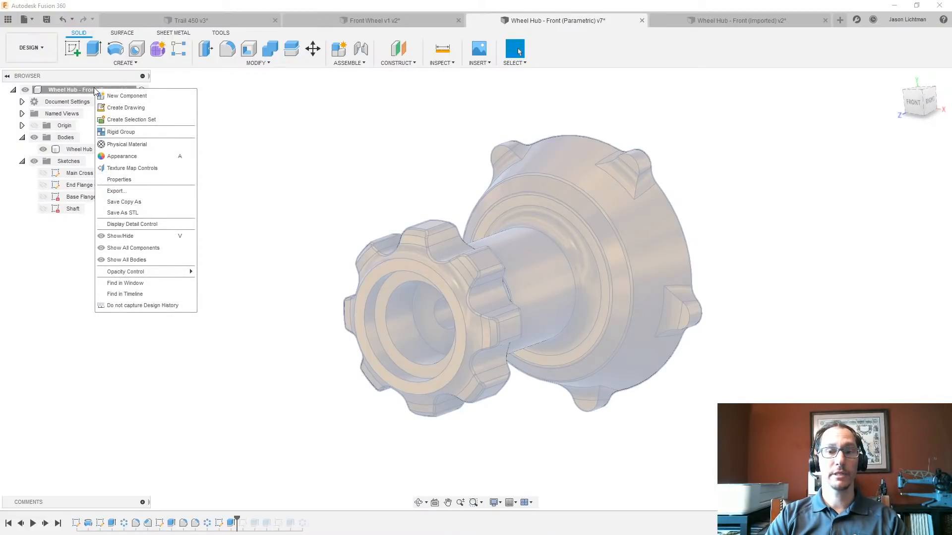
left_click(138, 306)
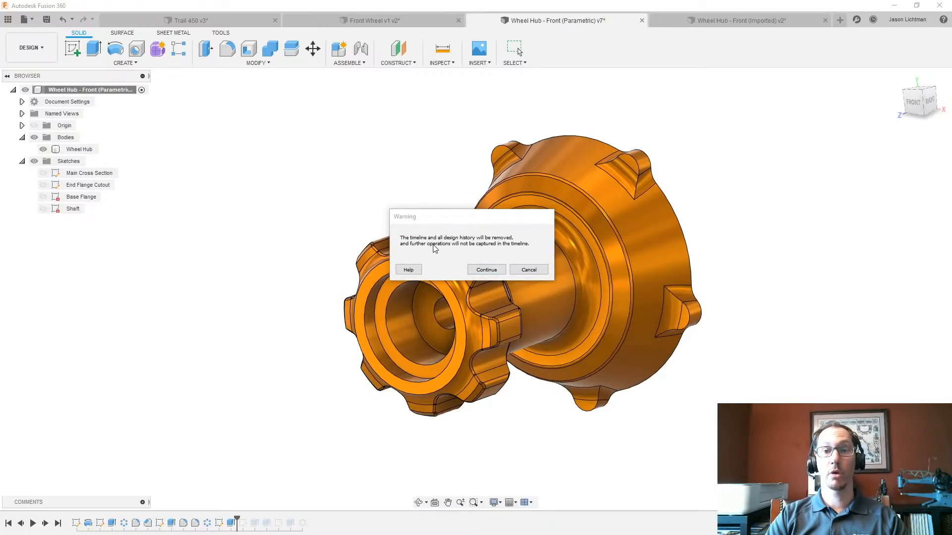
left_click(478, 270)
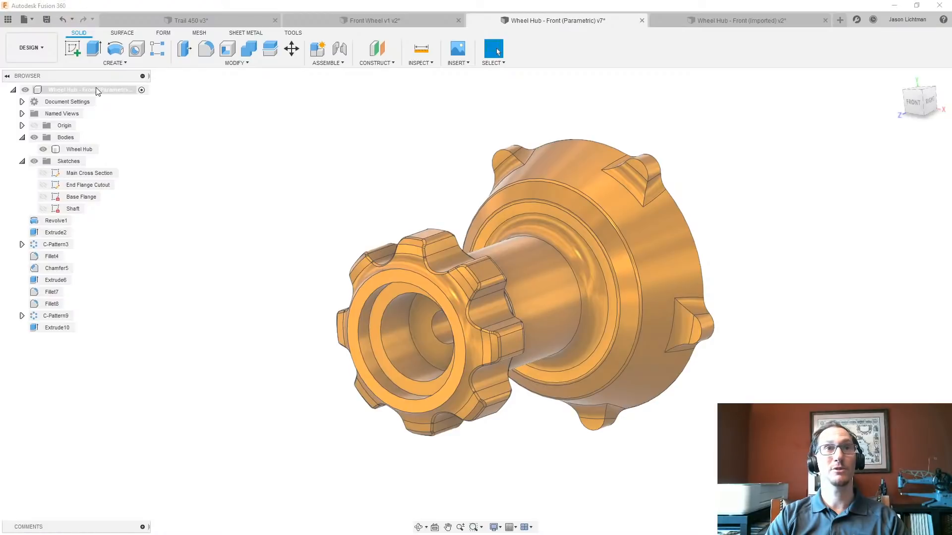
- Capture design history for the wheel hub again and check what the base feature in the timeline contains
right_click(97, 91)
left_click(137, 318)
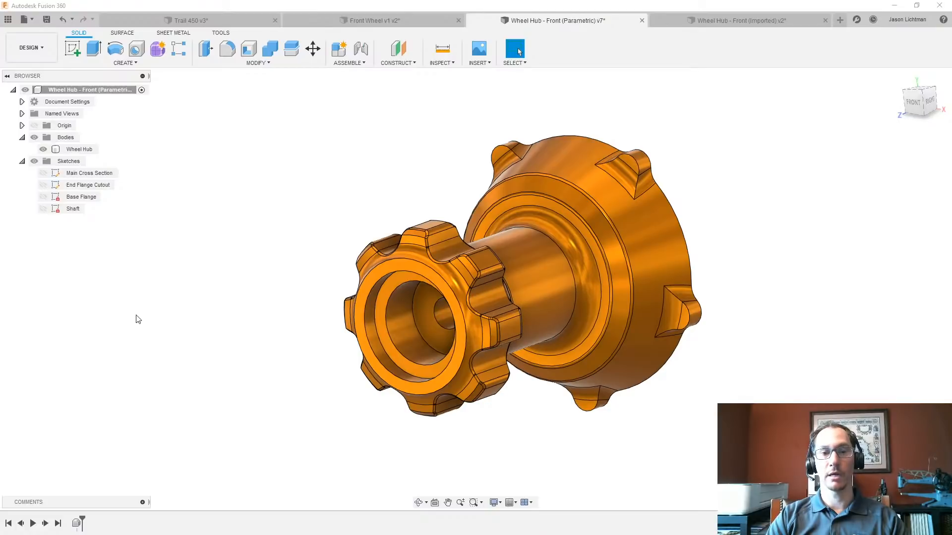
left_click(78, 524)
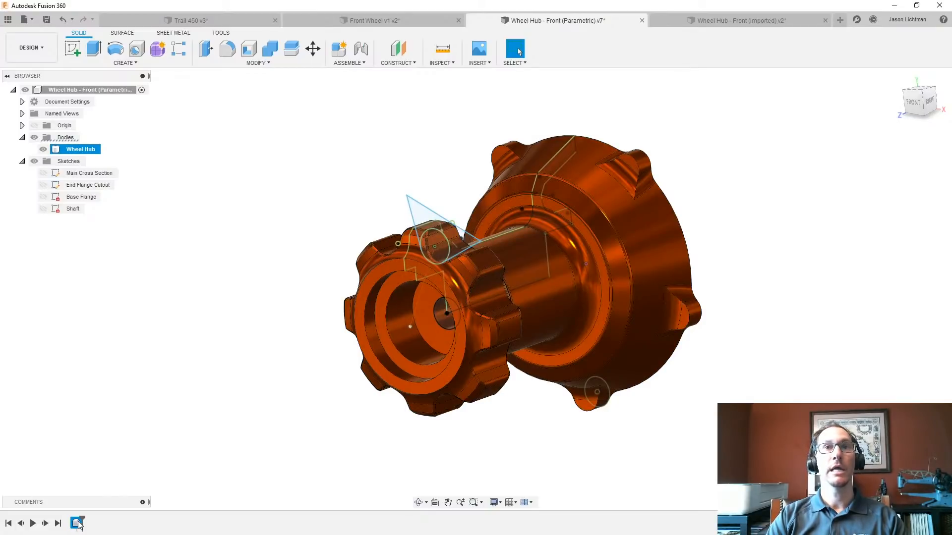
left_click(169, 392)
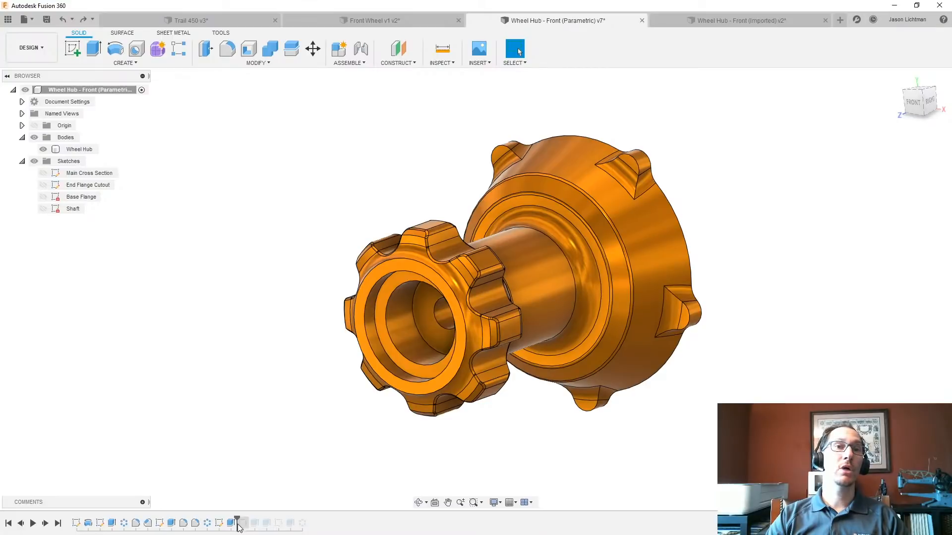
- Roll the parametric hub's timeline forward to its end to include the screw features on the flange
left_click_drag(237, 523, 322, 531)
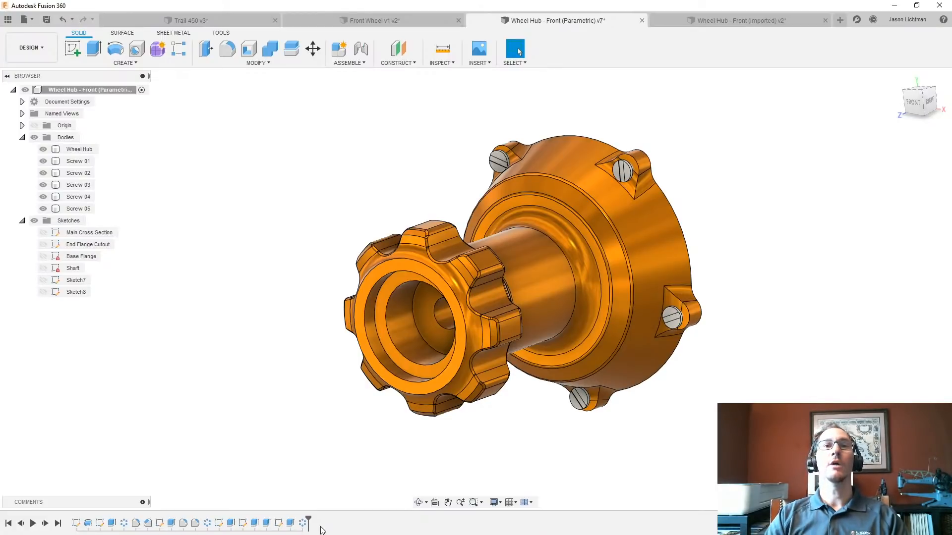
middle_click_drag(577, 298, 521, 295, "shift")
scroll(627, 169, "up", 4)
scroll(627, 169, "up", 5)
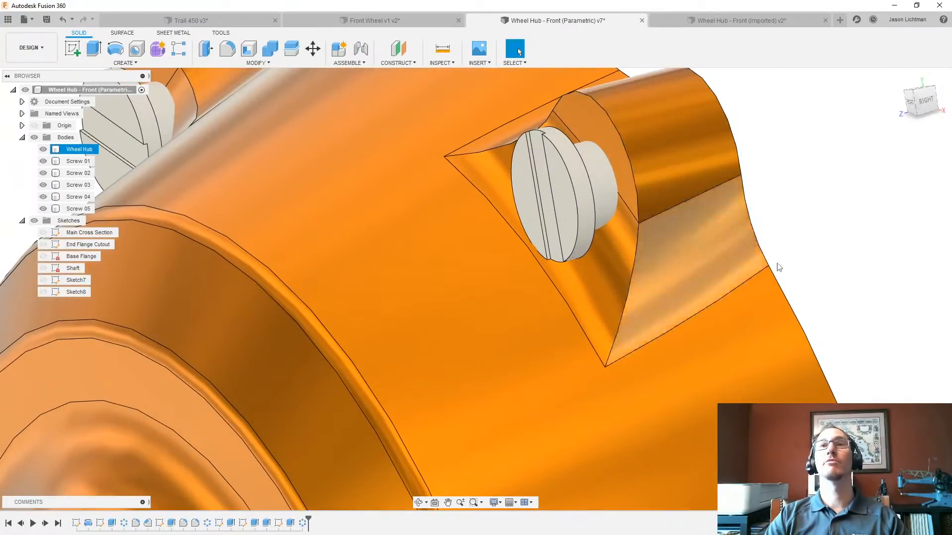
- Look through the screw slot sketch and the features at the end of the parametric hub's timeline
scroll(812, 276, "down", 8)
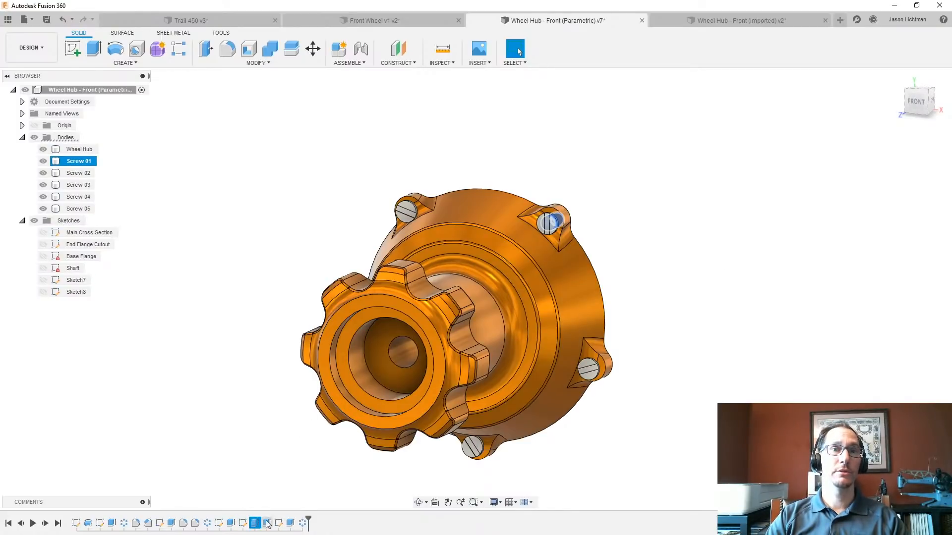
left_click(279, 523)
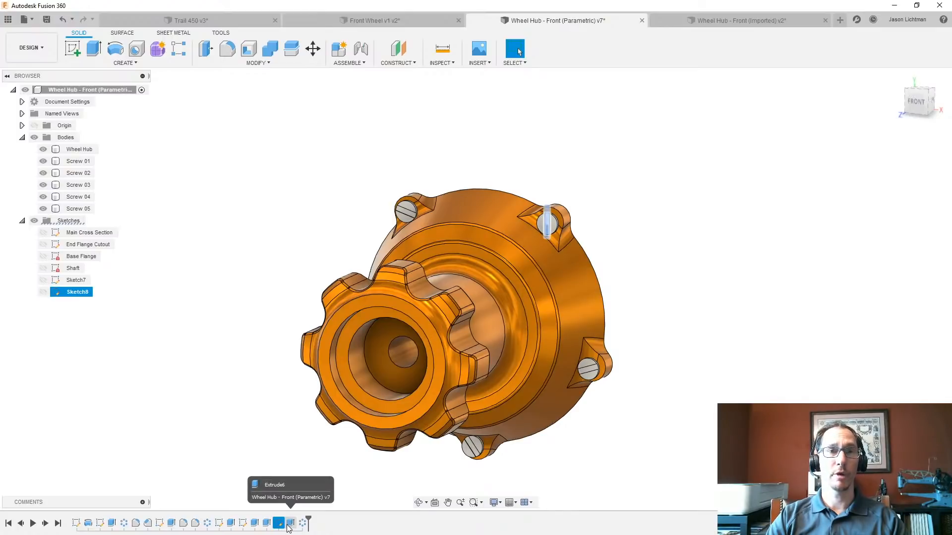
left_click(276, 480)
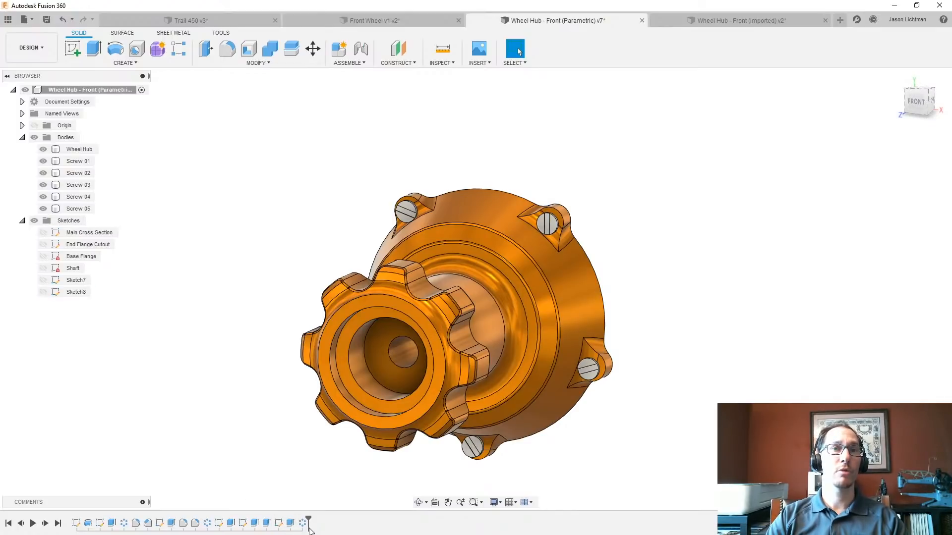
mouse_move(309, 530)
left_mouse_down()
mouse_move(234, 534)
mouse_move(314, 530)
left_mouse_up()
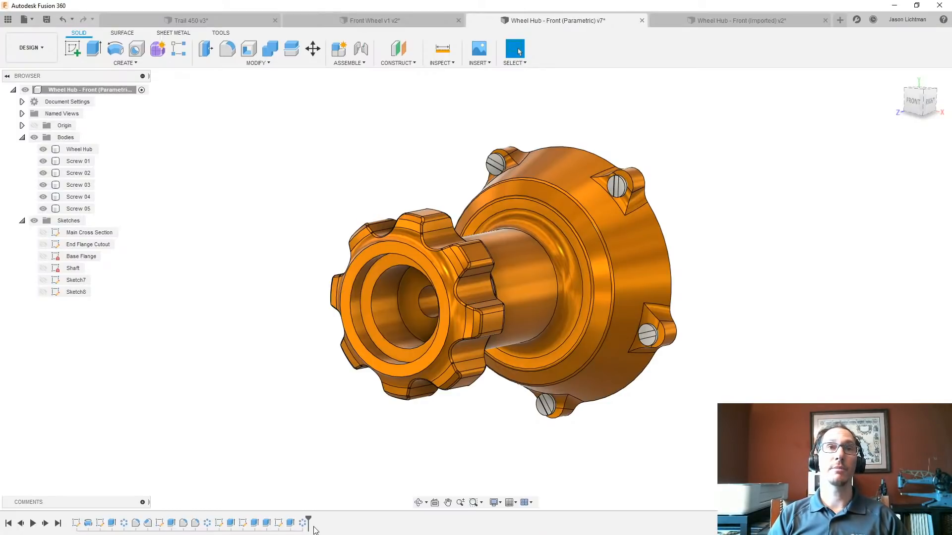
- Turn off design history capture for the parametric hub, accepting the removal of its timeline, and capture design history again
right_click(126, 91)
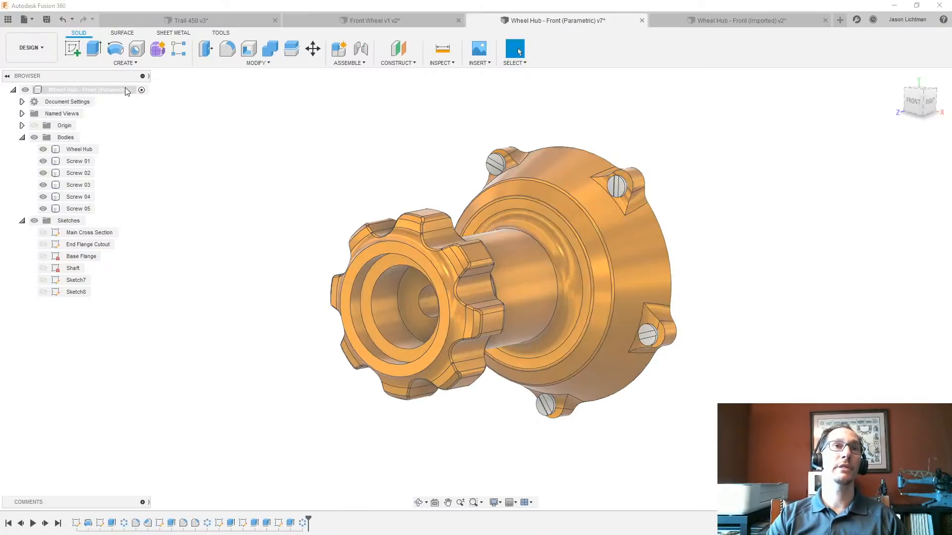
left_click(170, 305)
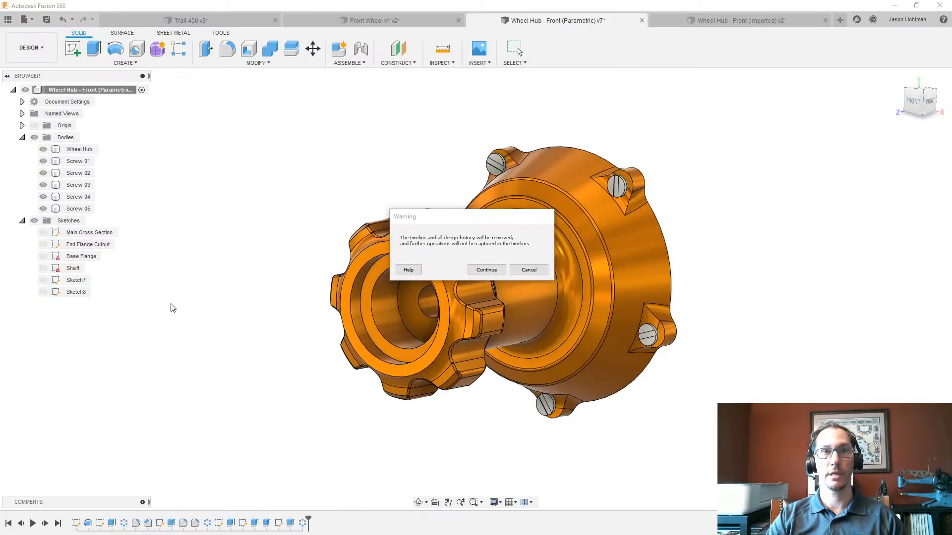
left_click(485, 270)
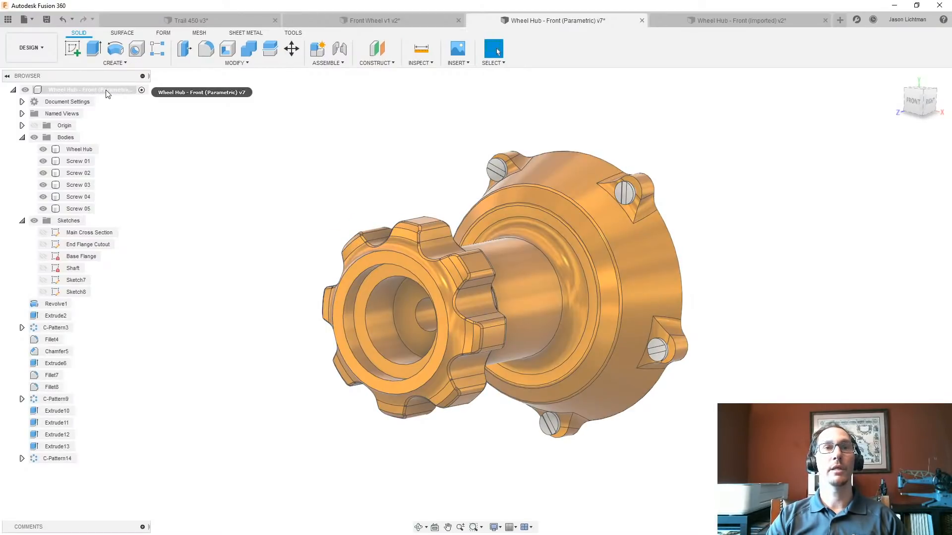
right_click(105, 90)
left_click(171, 308)
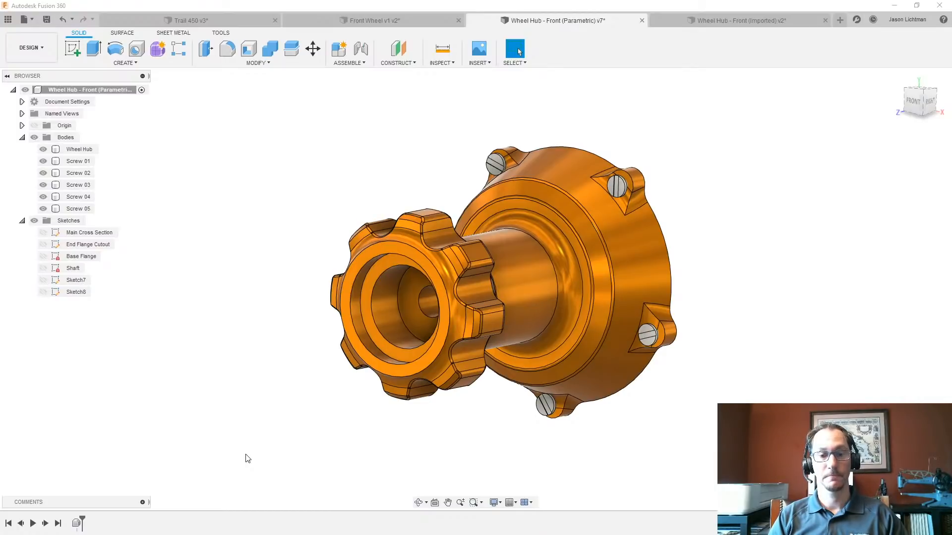
- Undo the design history changes to restore the full timeline, and roll it forward to its end
key("ctrl+z")
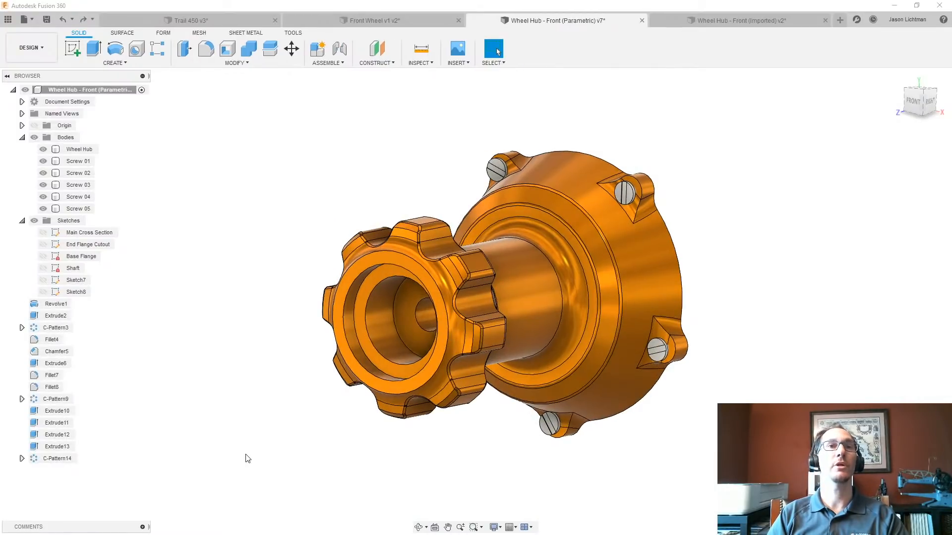
key("ctrl+y")
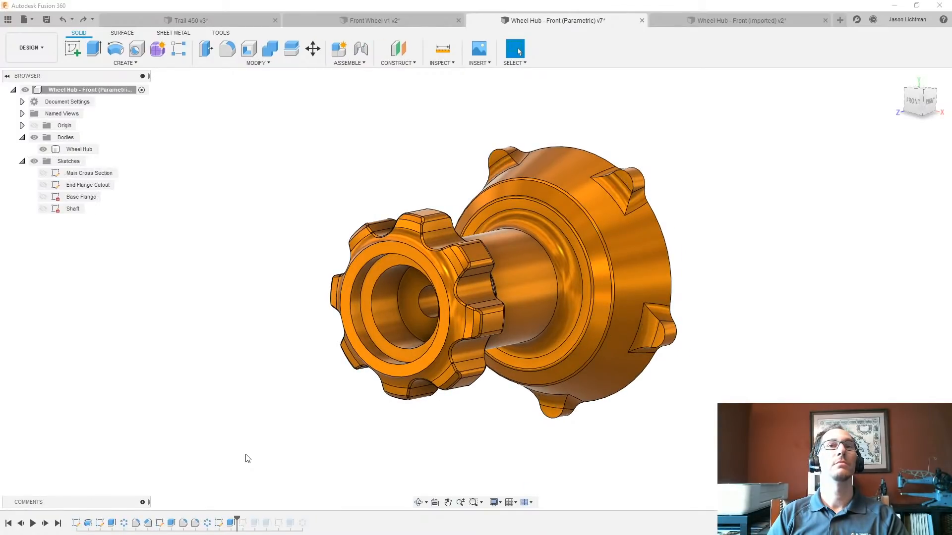
left_click(58, 524)
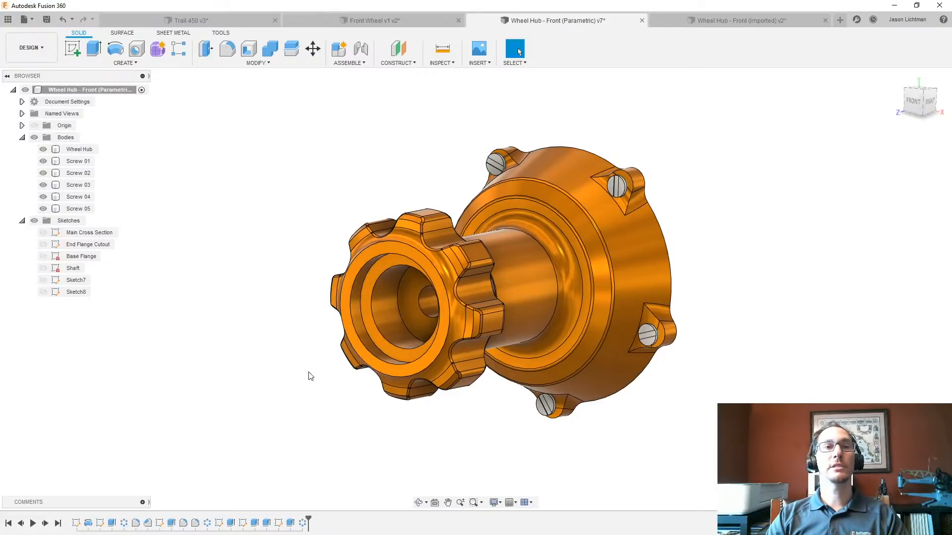
- Convert the extrude that cuts the hub's central hole to a DM feature
right_click(291, 523)
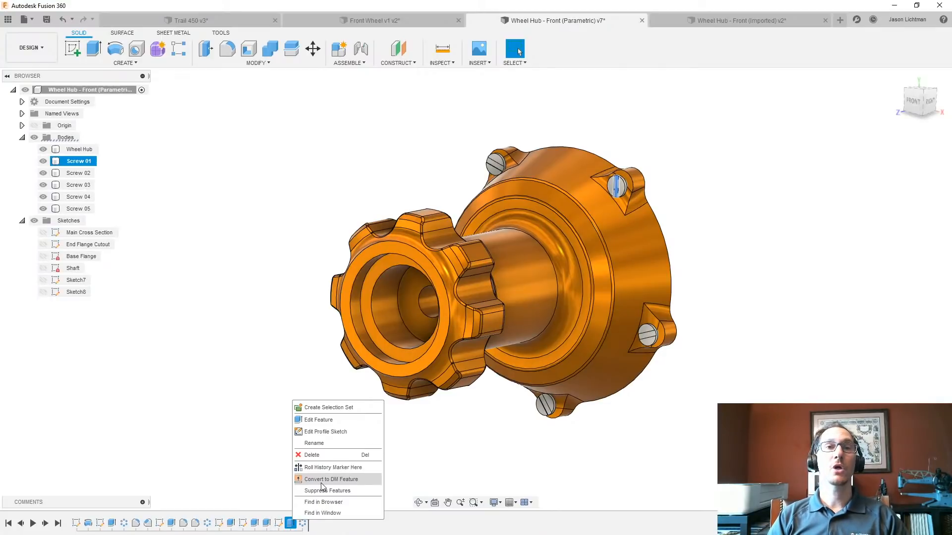
left_click(259, 451)
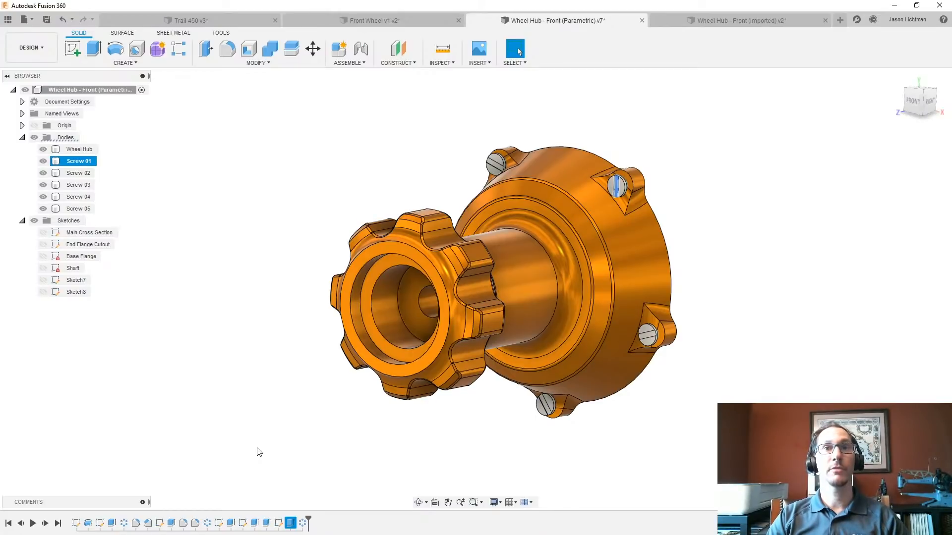
left_click(231, 524)
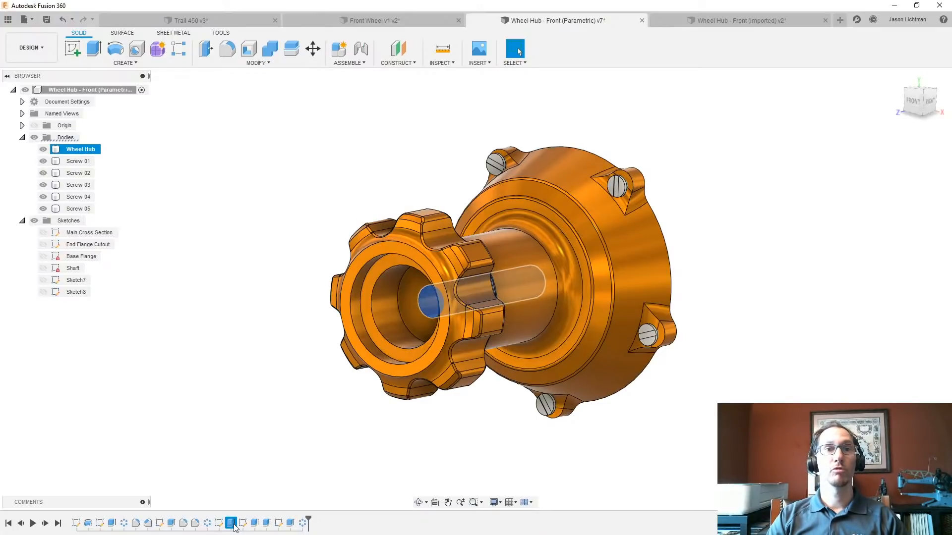
right_click(234, 525)
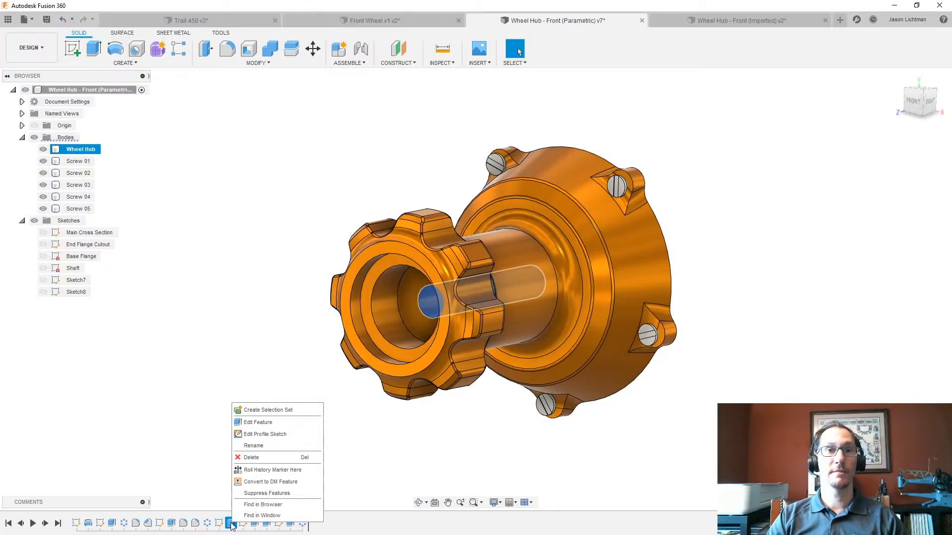
left_click(251, 485)
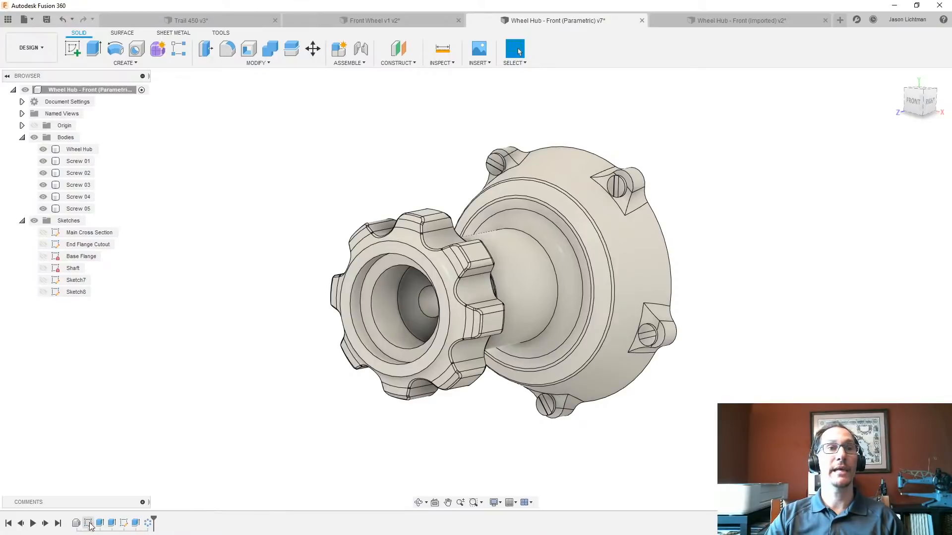
- Check the contents of the new base feature, hide the Wheel Hub body, and review the remaining screw features in the timeline
left_click(76, 525)
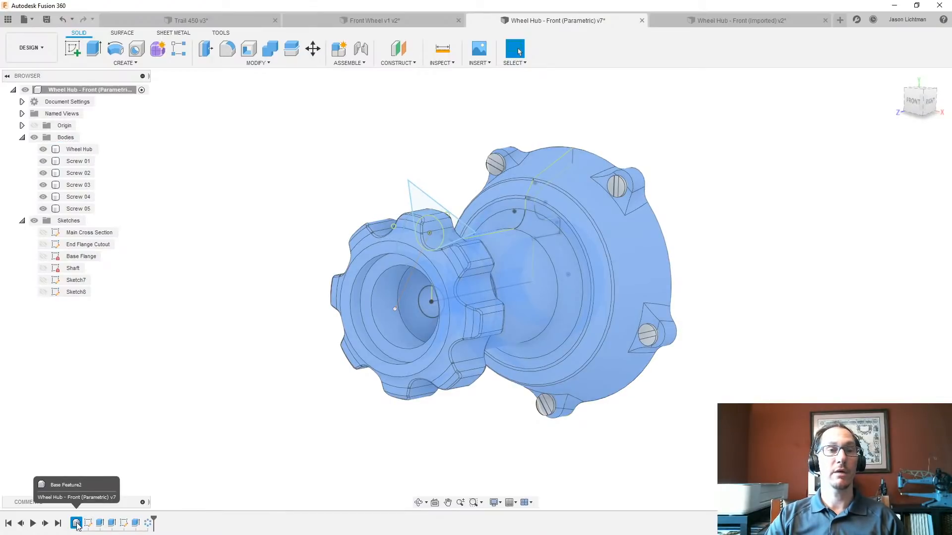
left_click(43, 150)
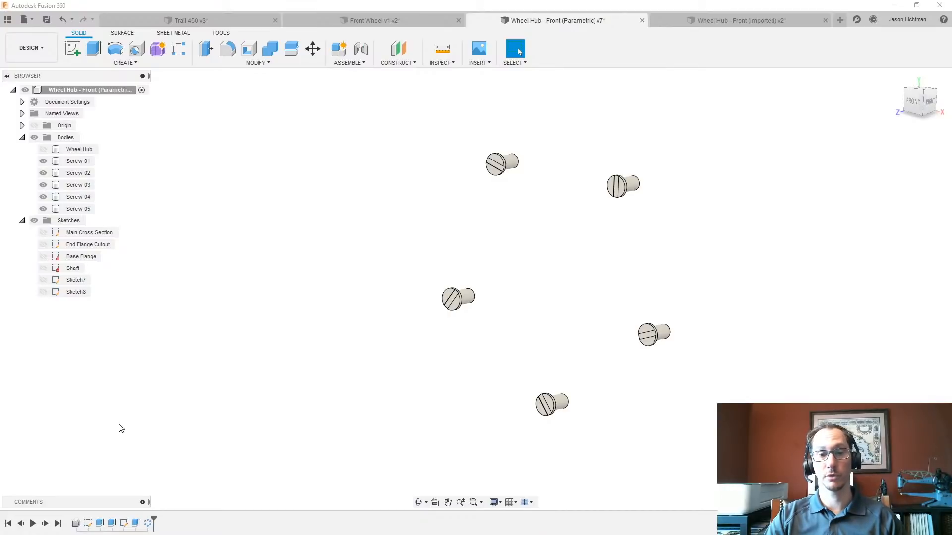
left_click(101, 523)
left_click(111, 524)
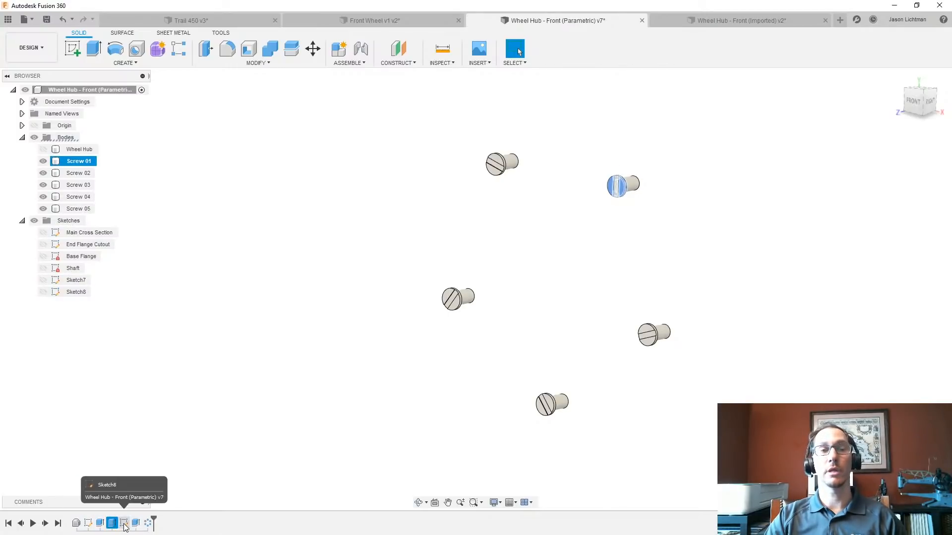
left_click(124, 524)
left_click(135, 524)
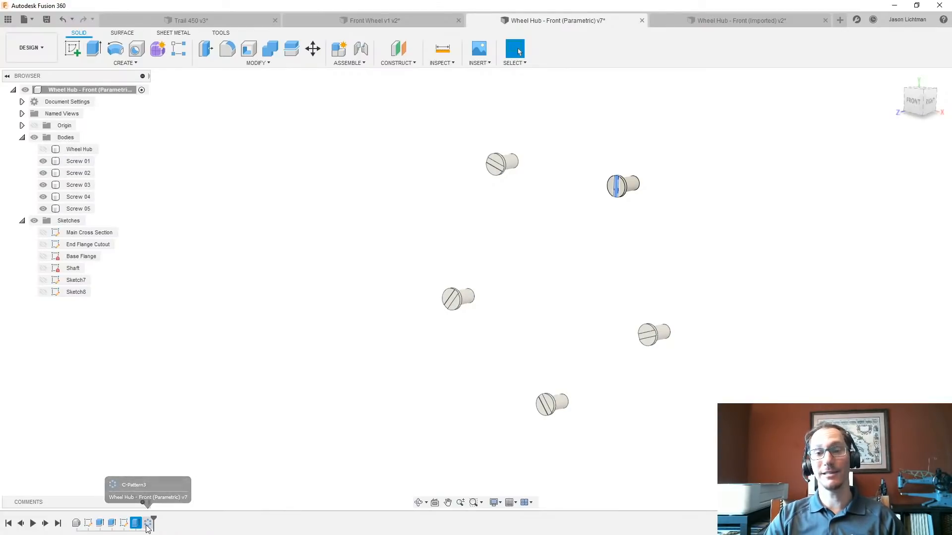
key("Escape")
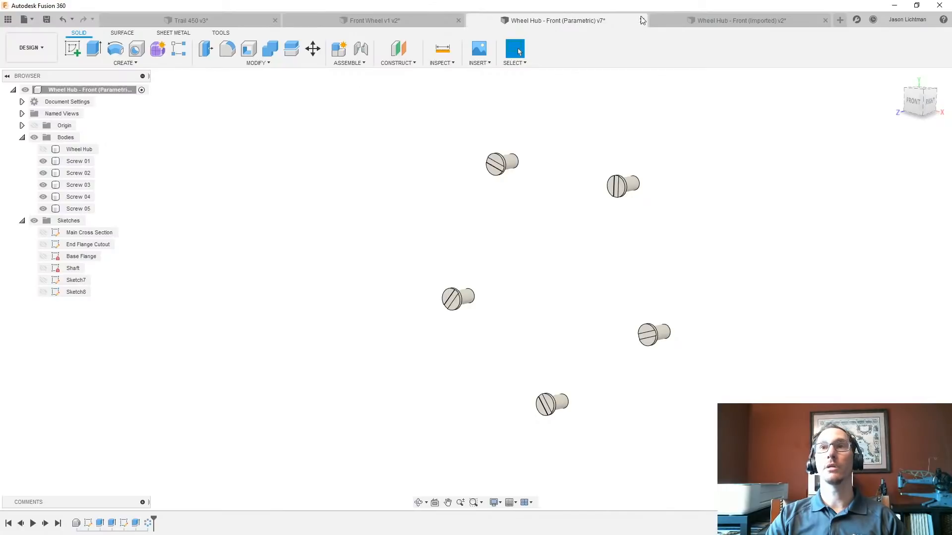
- Switch to the Wheel Hub - Front (Imported) design and turn off its design history capture, accepting the removal of the timeline
left_click(700, 21)
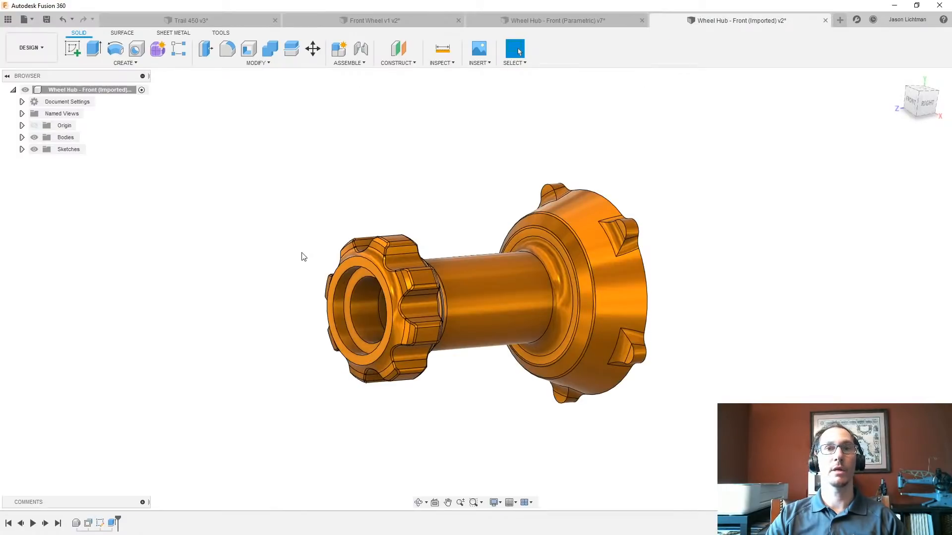
right_click(88, 92)
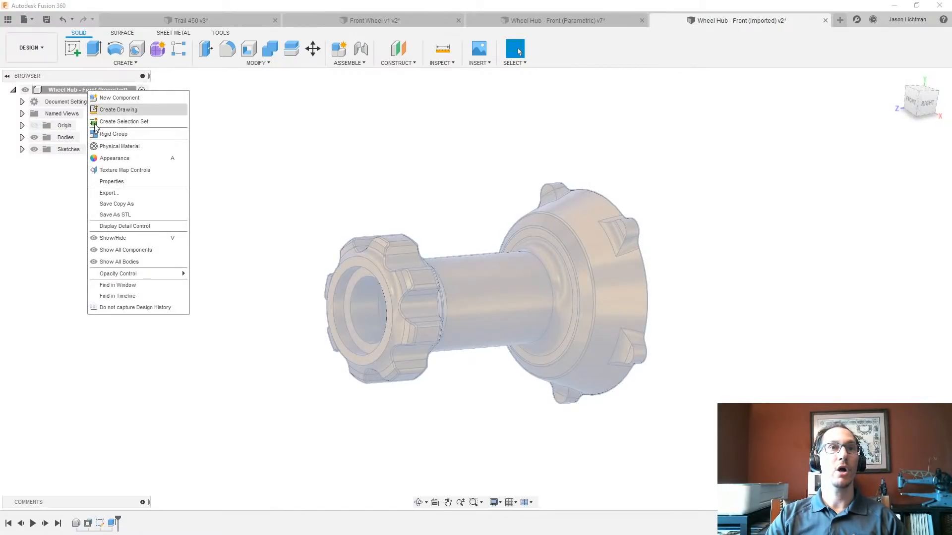
left_click(122, 308)
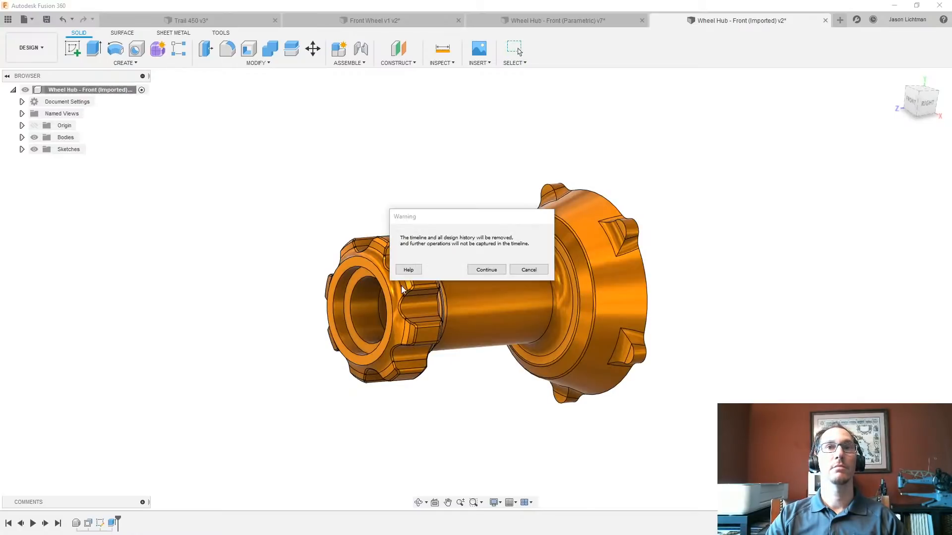
left_click(475, 271)
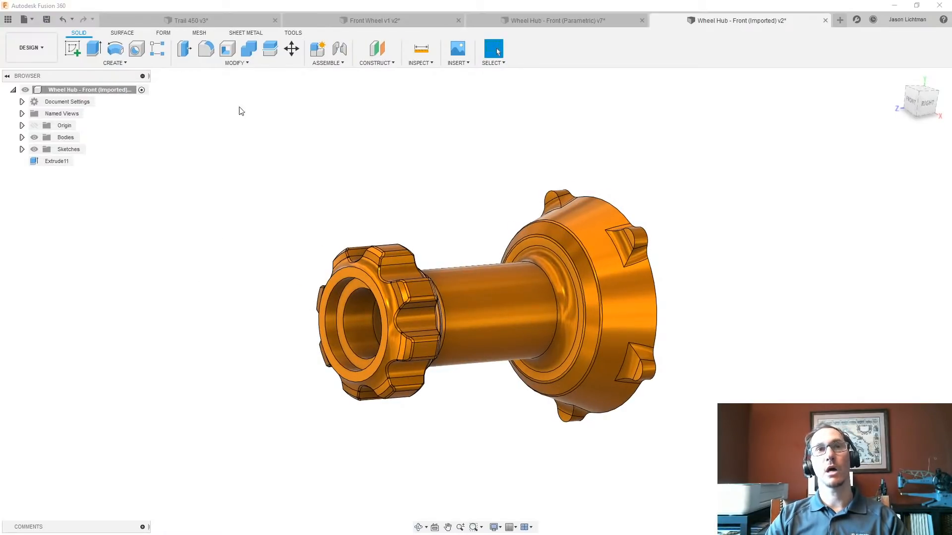
- Start Edit Face on the hub's flange end face and pull its centre vertex outward about 1.7 in
left_click(242, 64)
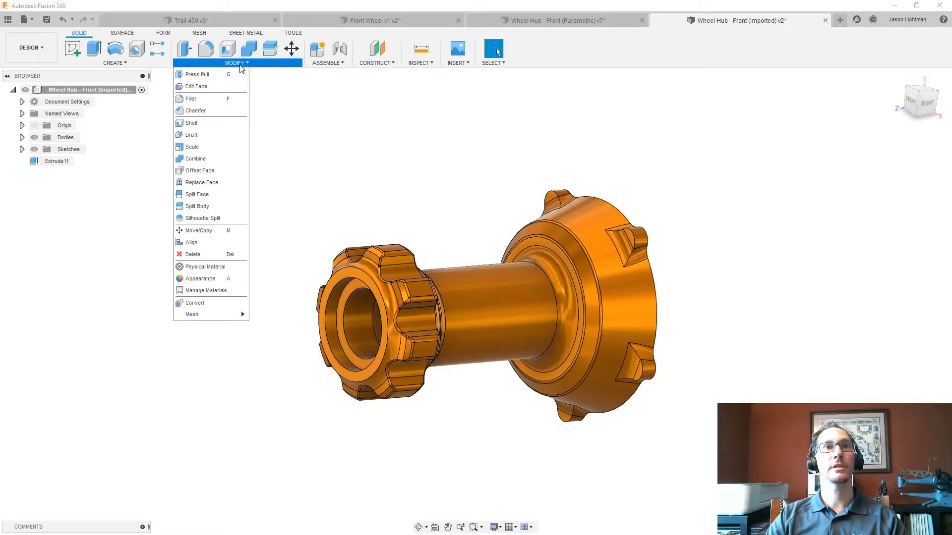
left_click(219, 87)
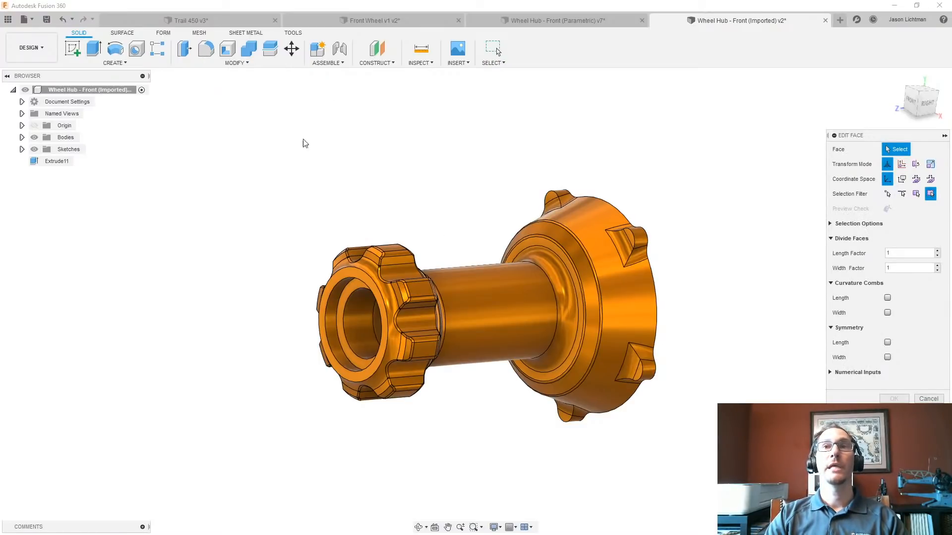
middle_click_drag(304, 142, 598, 196, "shift")
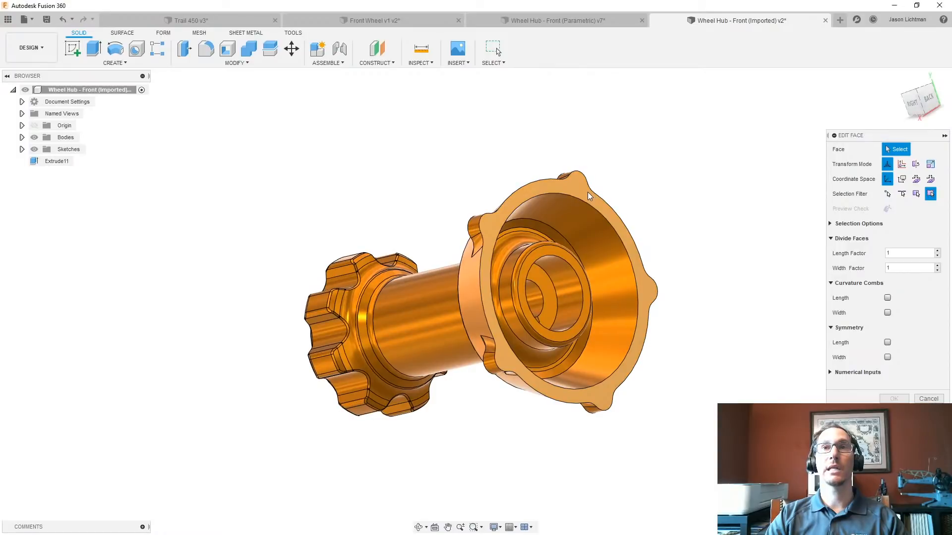
left_click(593, 197)
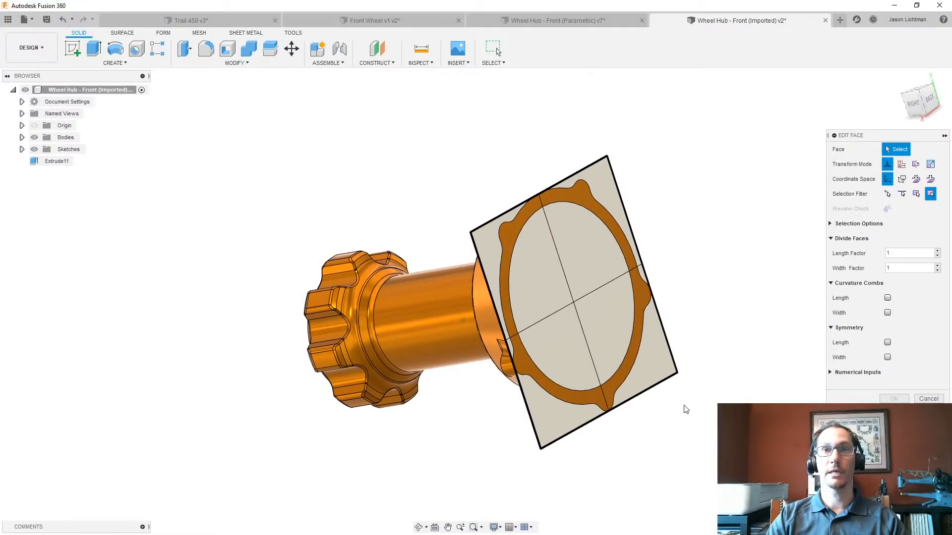
left_click(573, 304)
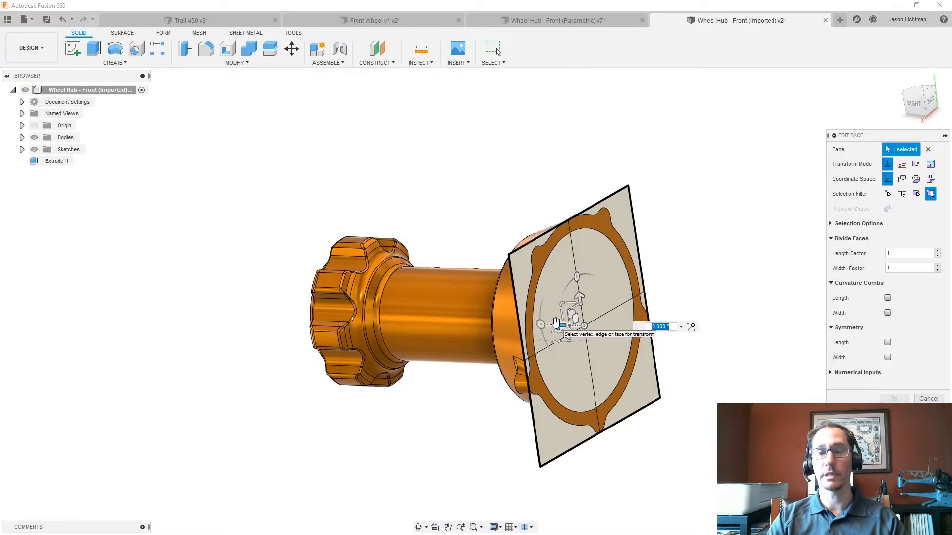
left_click_drag(555, 323, 631, 329)
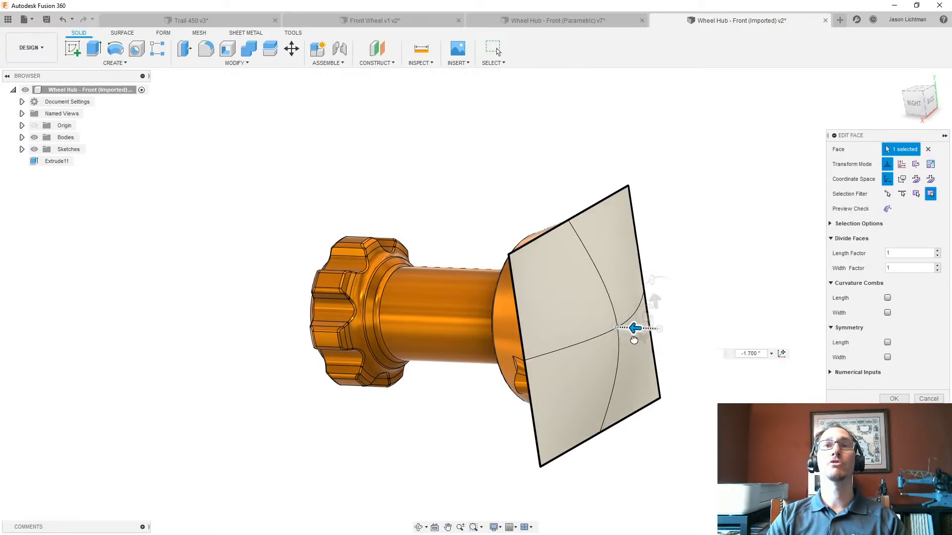
- Try to reshape the flange's converted T-Spline face further by moving its edge vertices, and close the Edit Face command
middle_click_drag(645, 361, 660, 358, "shift")
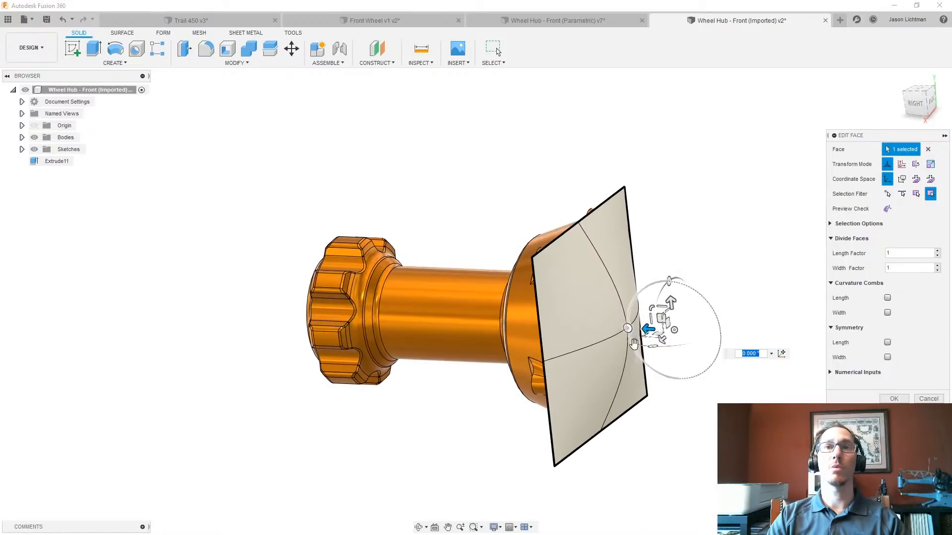
left_click(621, 281)
left_click_drag(611, 208, 623, 207)
middle_click_drag(783, 378, 633, 335, "shift")
left_click(628, 330)
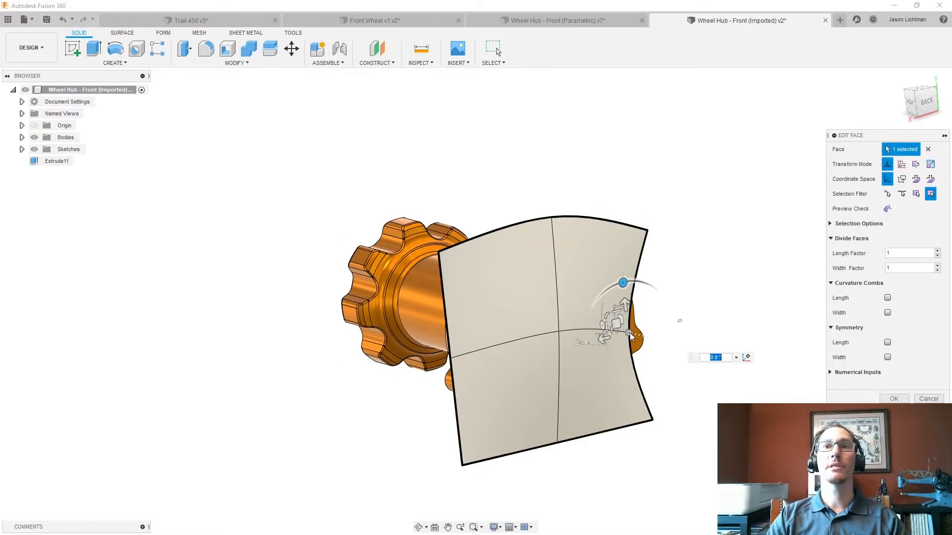
left_click_drag(620, 325, 656, 315)
middle_click_drag(662, 317, 731, 335, "shift")
left_click(889, 400)
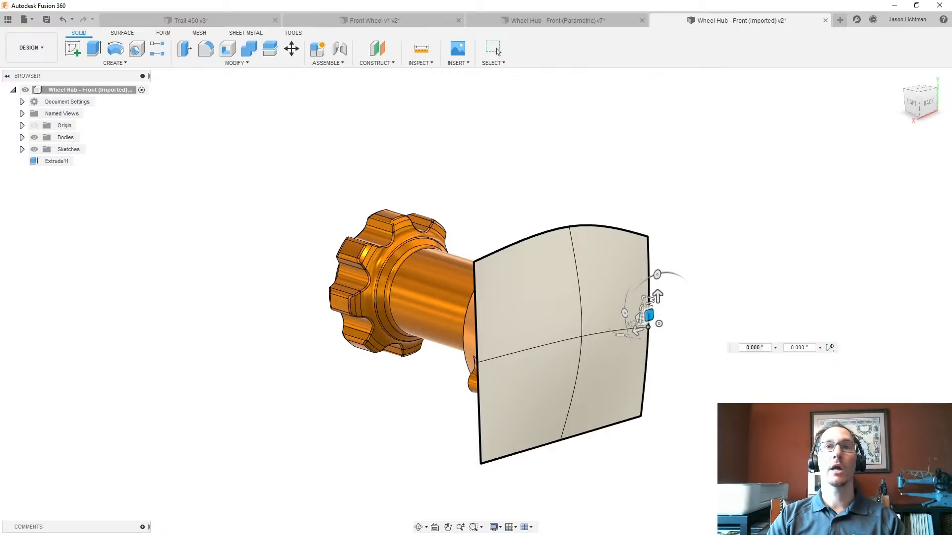
left_click(498, 52)
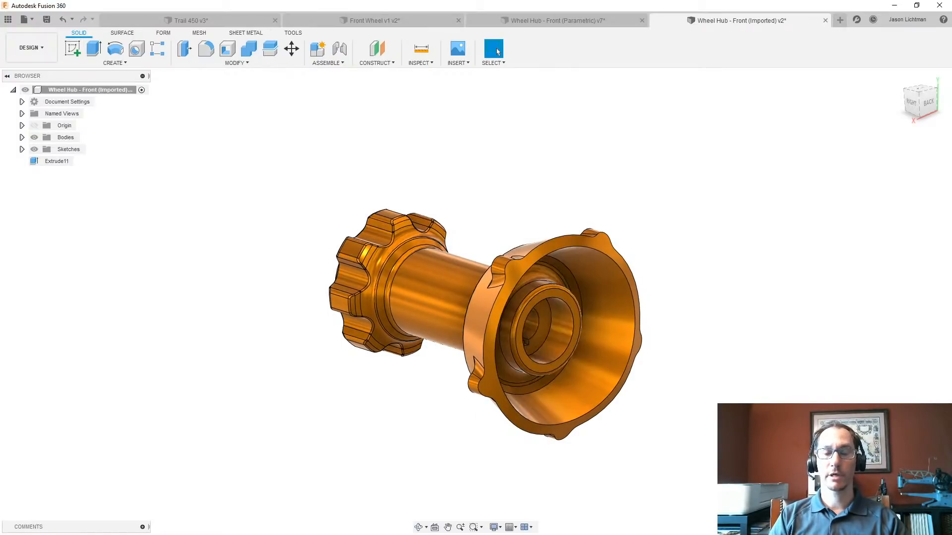
- Turn design history capture back on for the Wheel Hub - Front (Imported) design
middle_click_drag(659, 310, 739, 292, "shift")
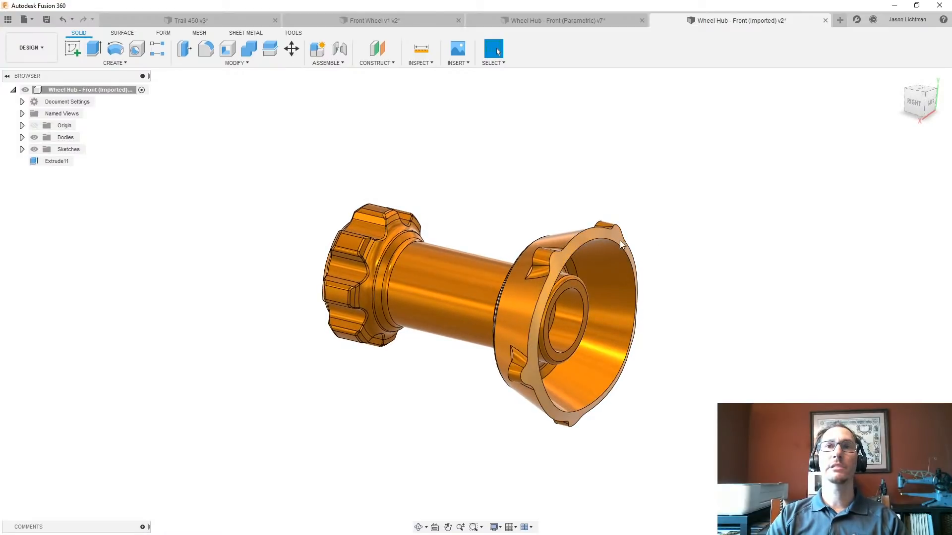
left_click(620, 238)
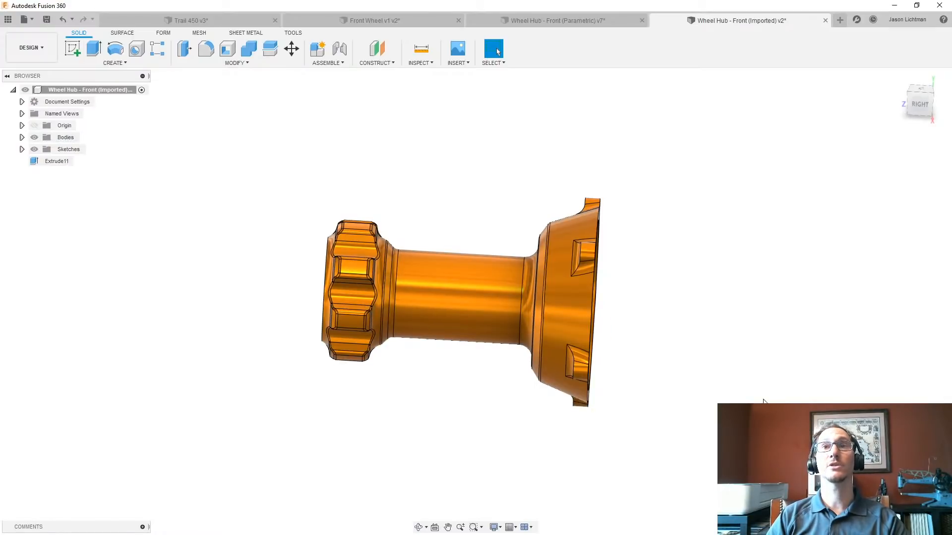
right_click(86, 90)
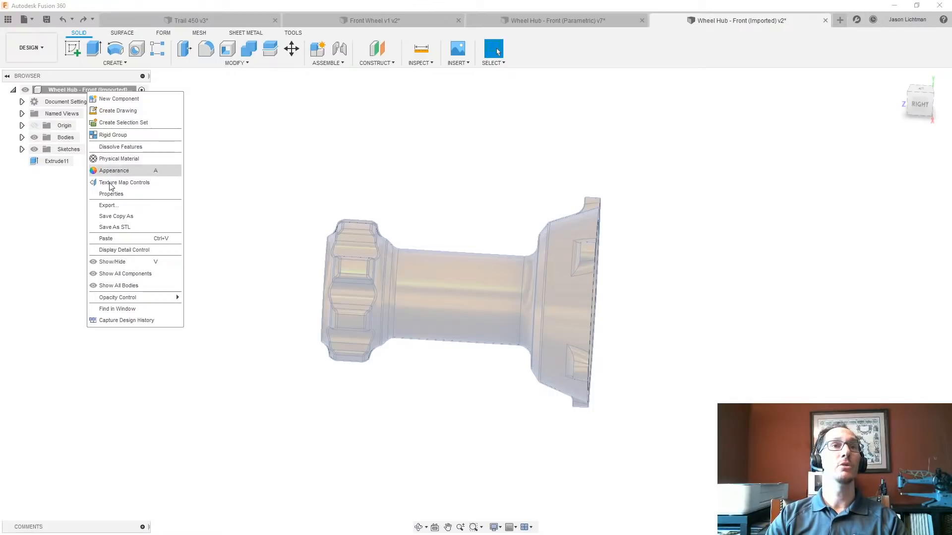
left_click(126, 321)
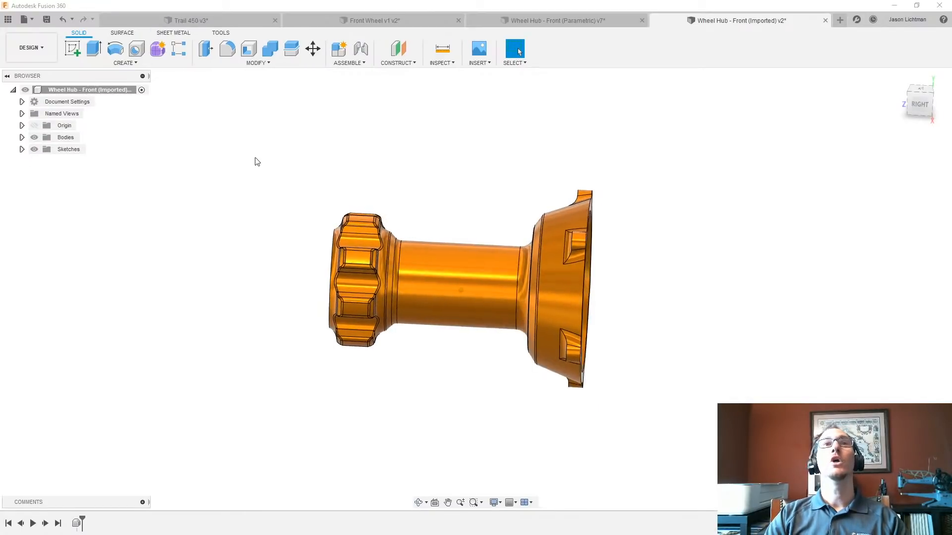
- Create a form and convert the flange's end face from BRep face to T-Splines as a new body with 4 by 4 uniform faces
left_click(158, 49)
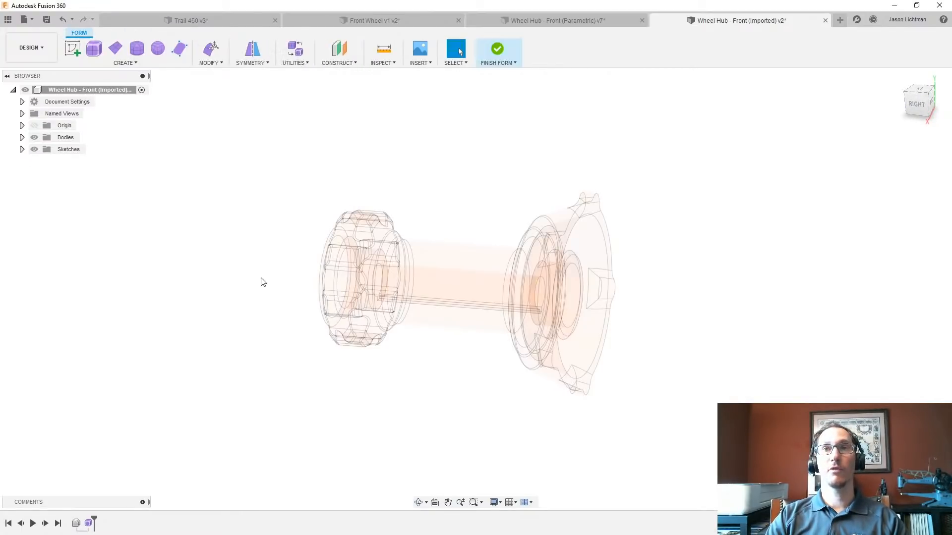
left_click(293, 63)
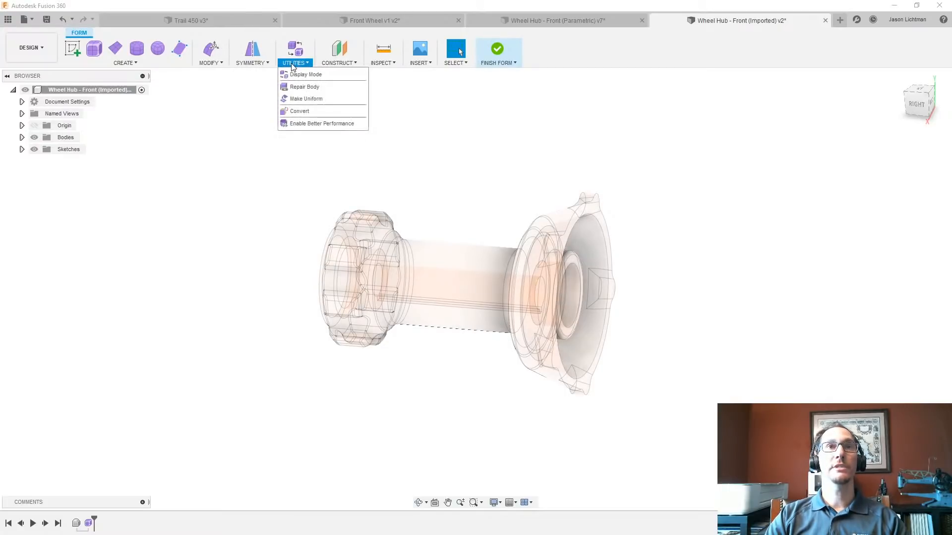
left_click(298, 112)
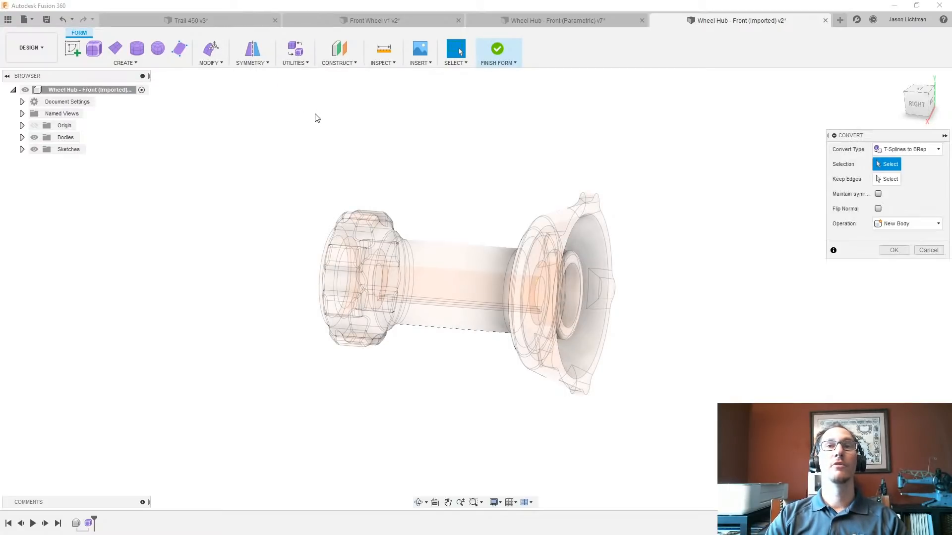
left_click(939, 150)
left_click(900, 174)
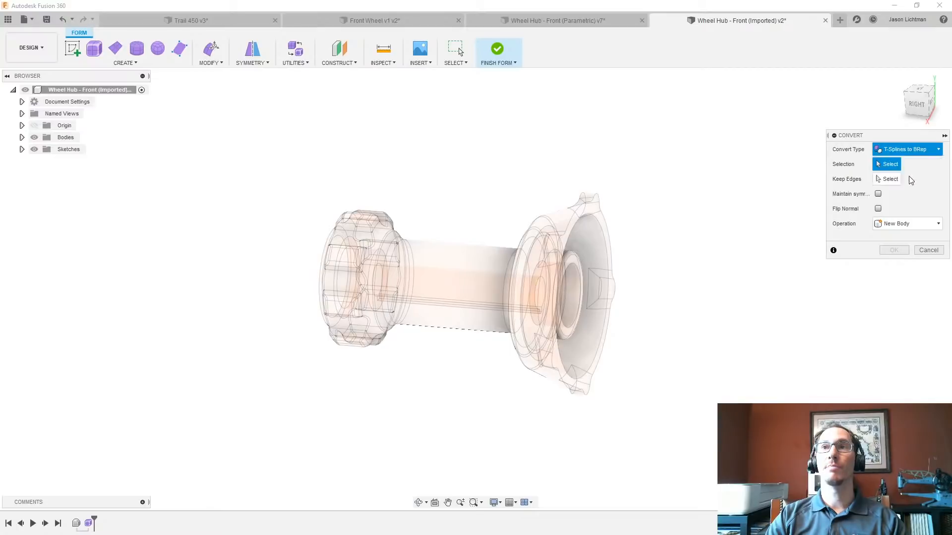
left_click(601, 205)
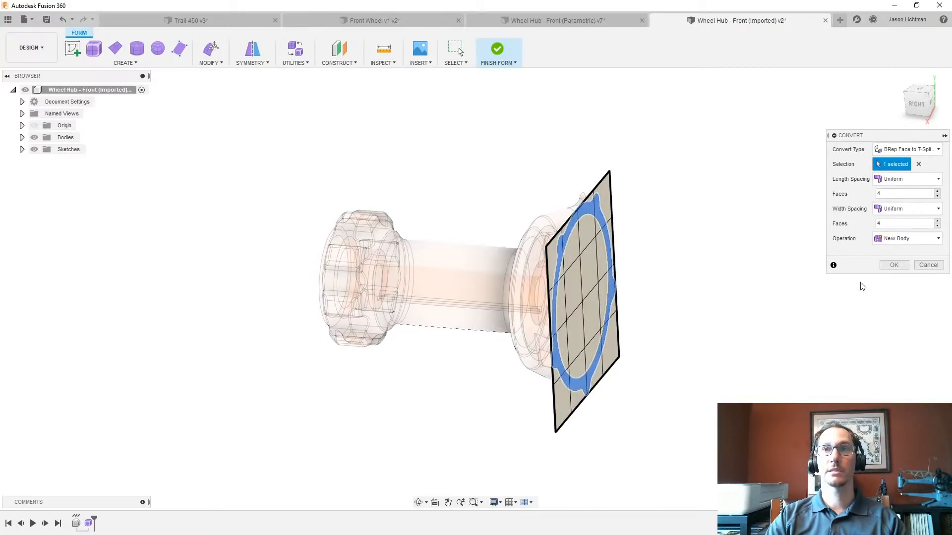
left_click(893, 266)
- With Edit Form, move the surface's centre vertex about 0.767 in and -1.164 in, shift an edge at its upper border, and finish the form
right_click_drag(740, 341, 889, 153)
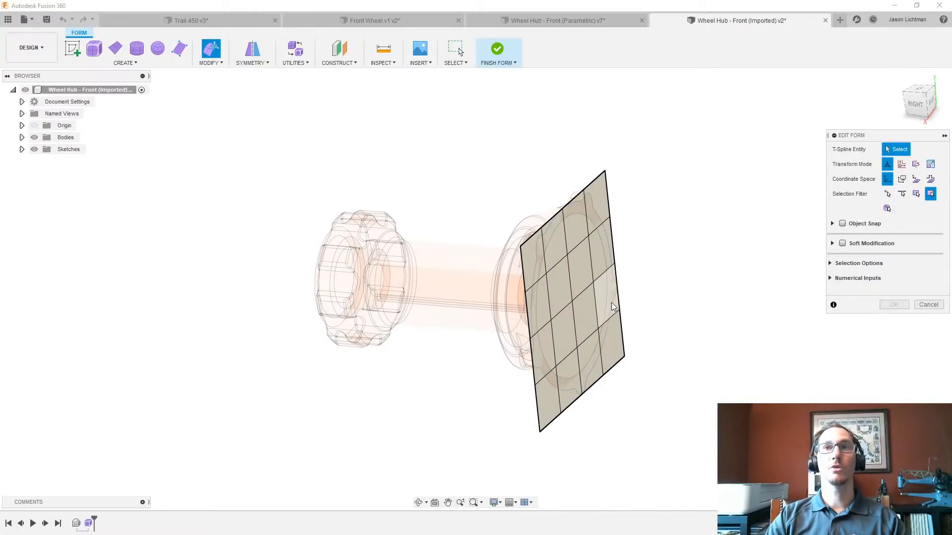
left_click(572, 301)
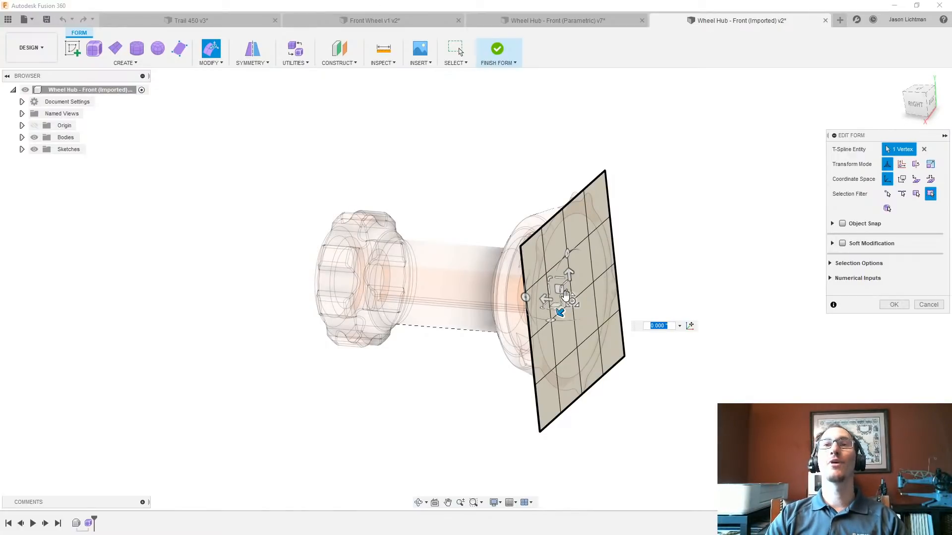
left_click_drag(556, 289, 605, 259)
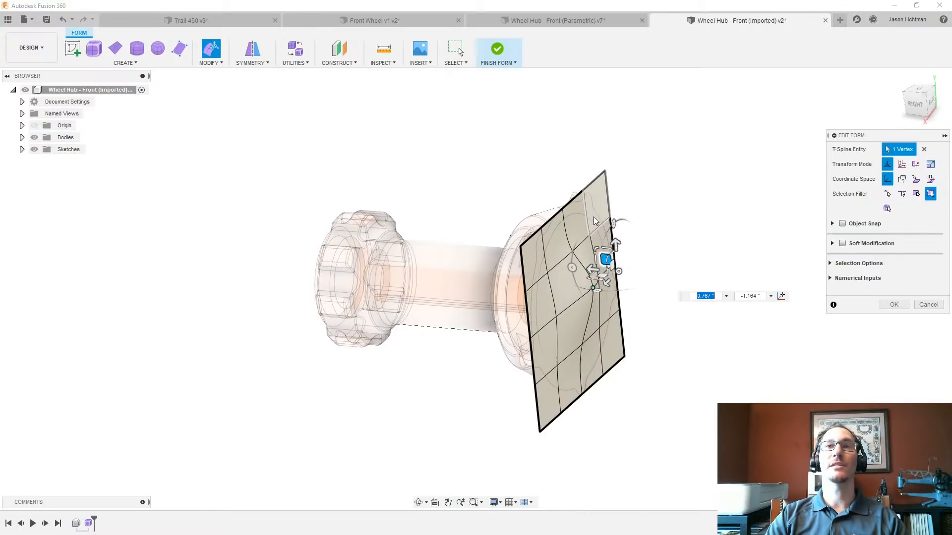
left_click(588, 220)
left_click_drag(574, 200, 608, 204)
left_click(894, 305)
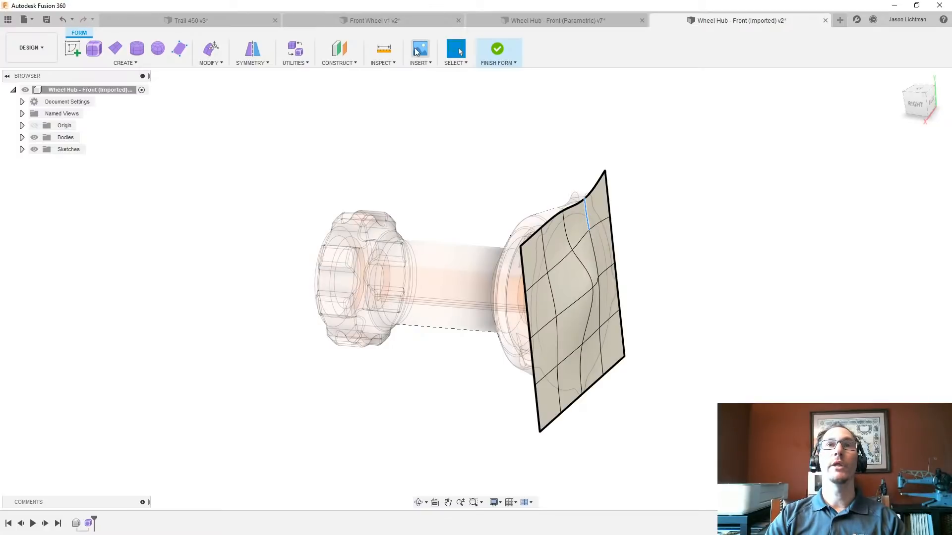
left_click(497, 50)
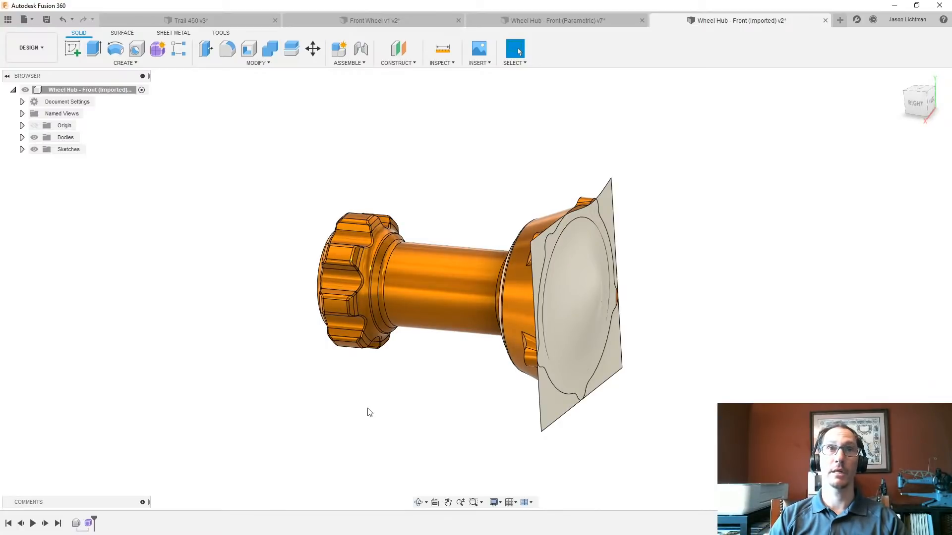
- Try to replace the flange's end face with the sculpted surface using Replace Face
left_click(273, 62)
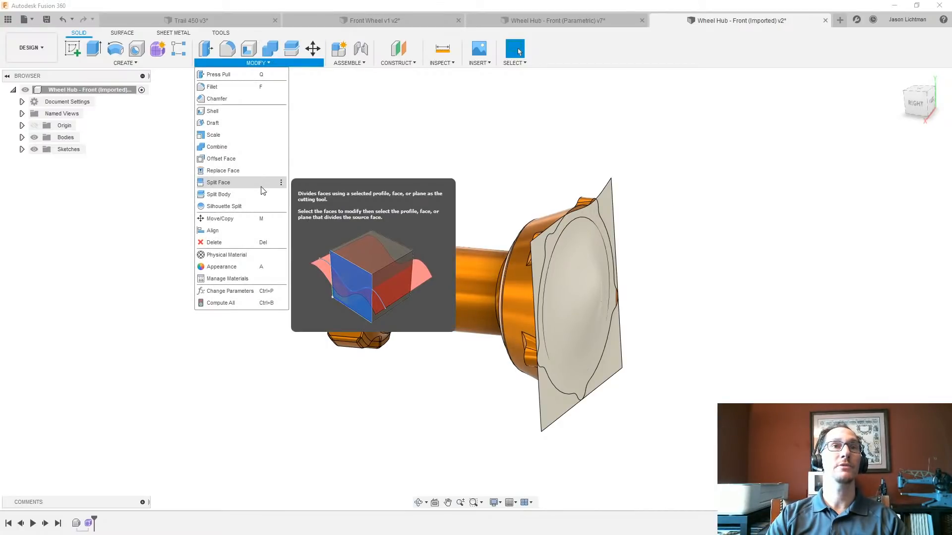
left_click(255, 170)
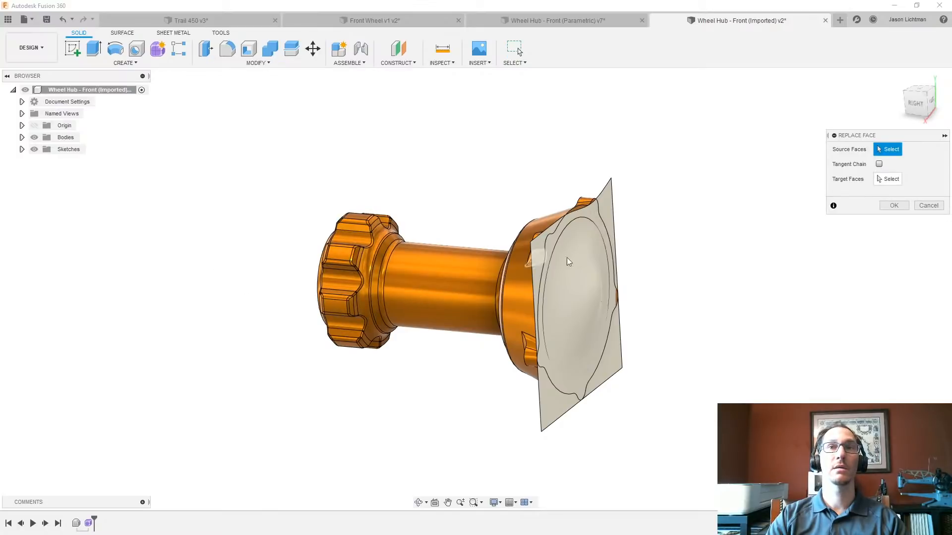
left_click(596, 215)
left_click(888, 178)
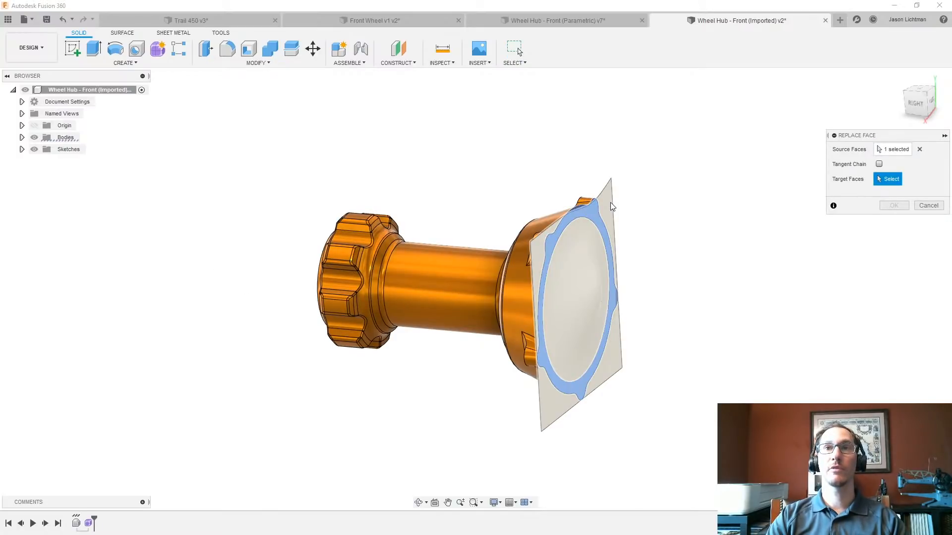
left_click(607, 230)
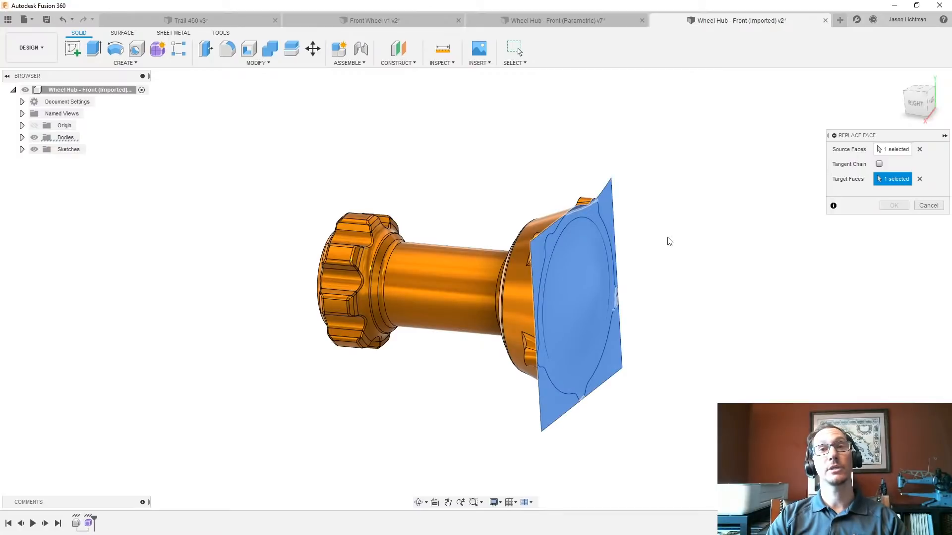
left_click(917, 206)
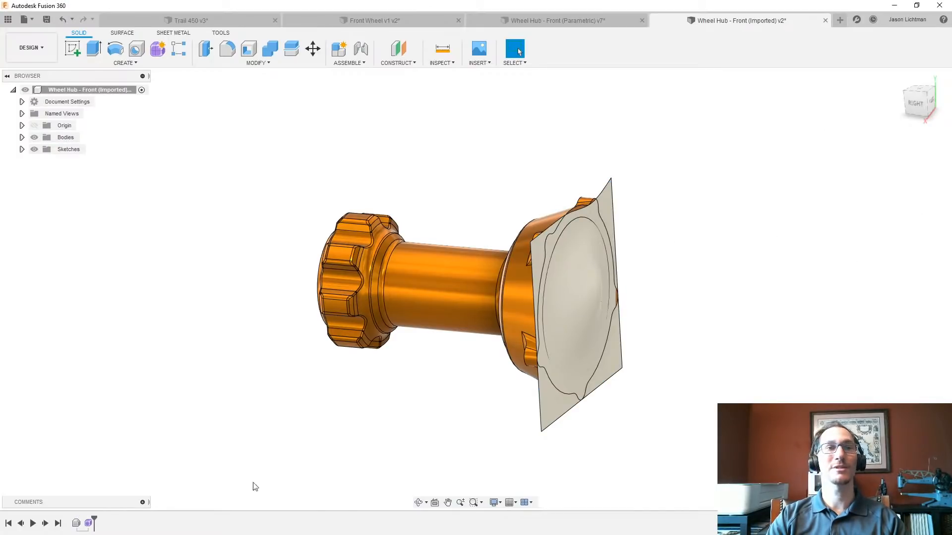
- Reopen the form for editing and move the vertex on the surface's upper border by about -0.233 in and 0.929 in
right_click(96, 527)
left_click(126, 430)
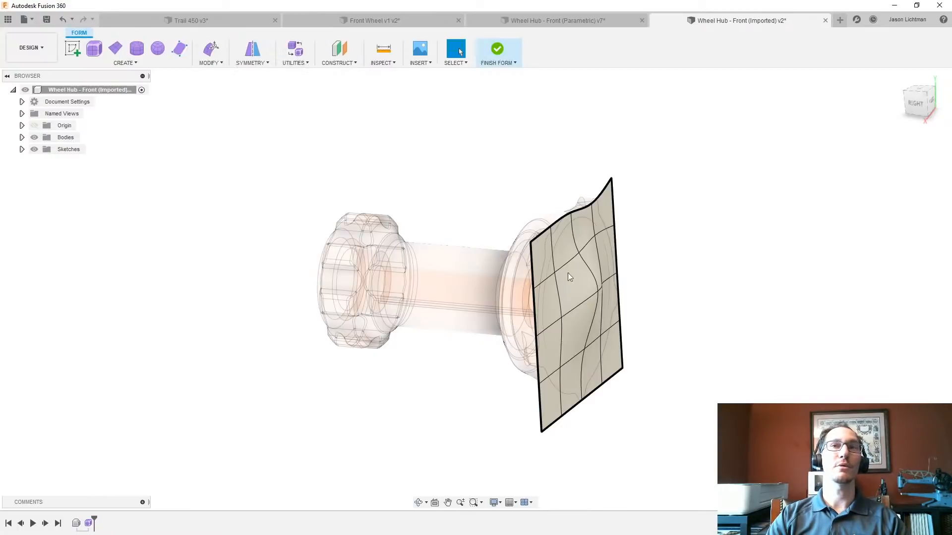
middle_click_drag(590, 228, 582, 227, "shift")
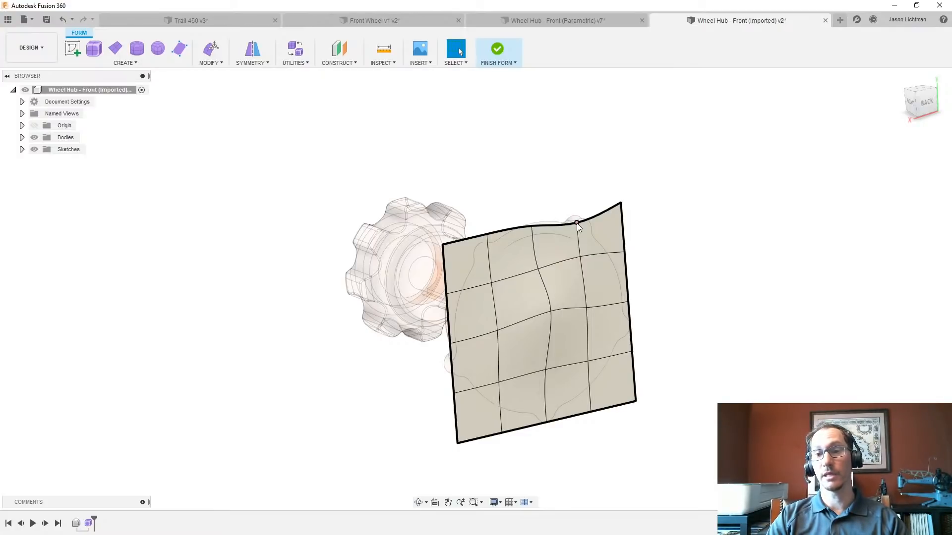
left_click(576, 223)
right_click_drag(652, 289, 828, 160)
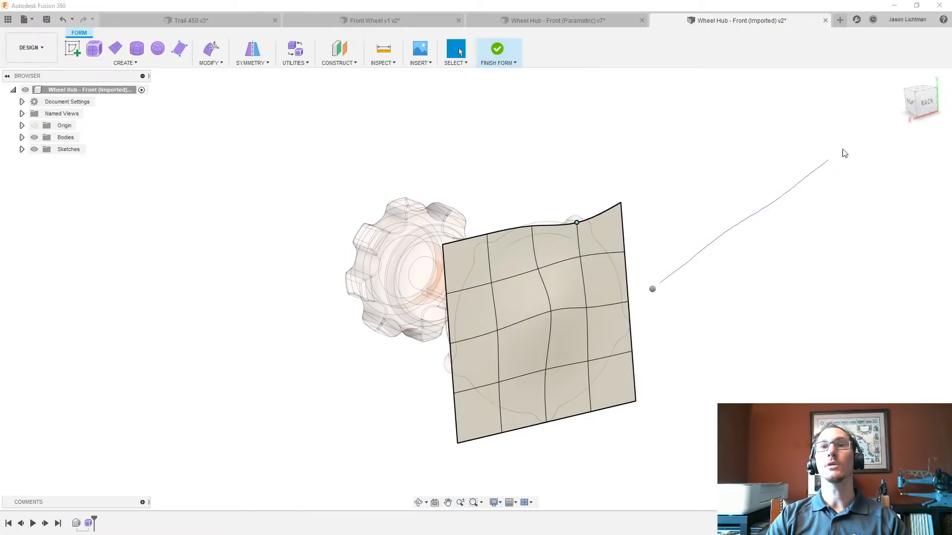
left_click_drag(566, 213, 571, 168)
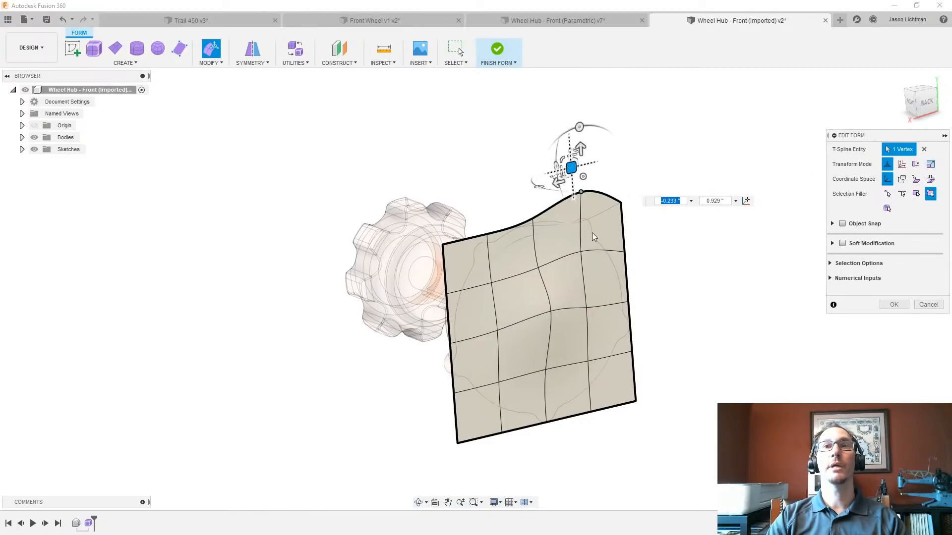
- Scale the surface's outer side edge loop by about 1.2, enlarge all 16 faces beyond the flange, and finish the form
double_click(630, 320)
middle_click_drag(643, 385, 662, 394, "shift")
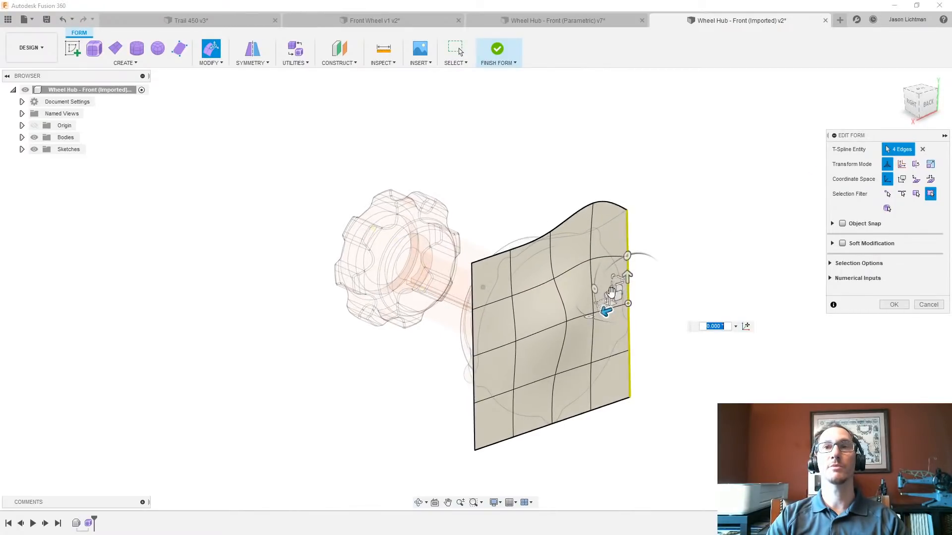
left_click_drag(612, 295, 608, 286)
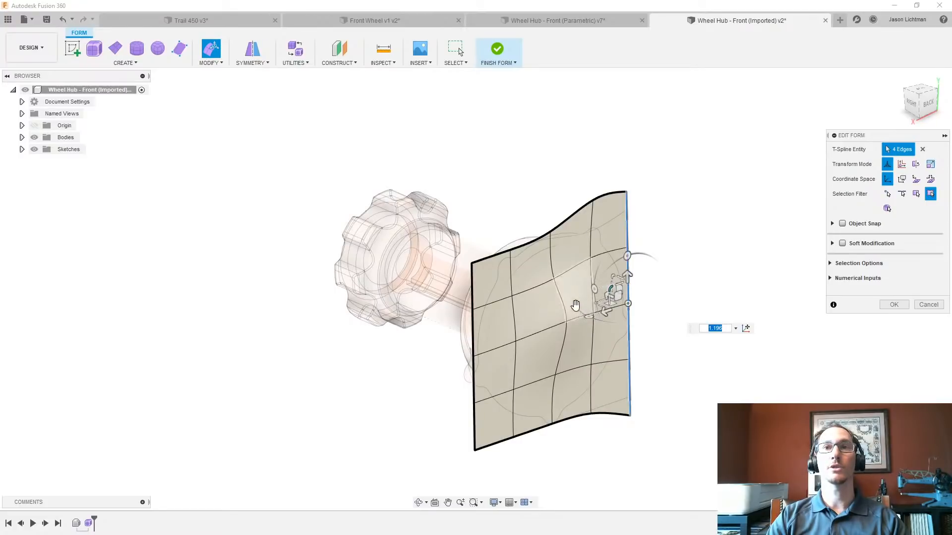
double_click(566, 286)
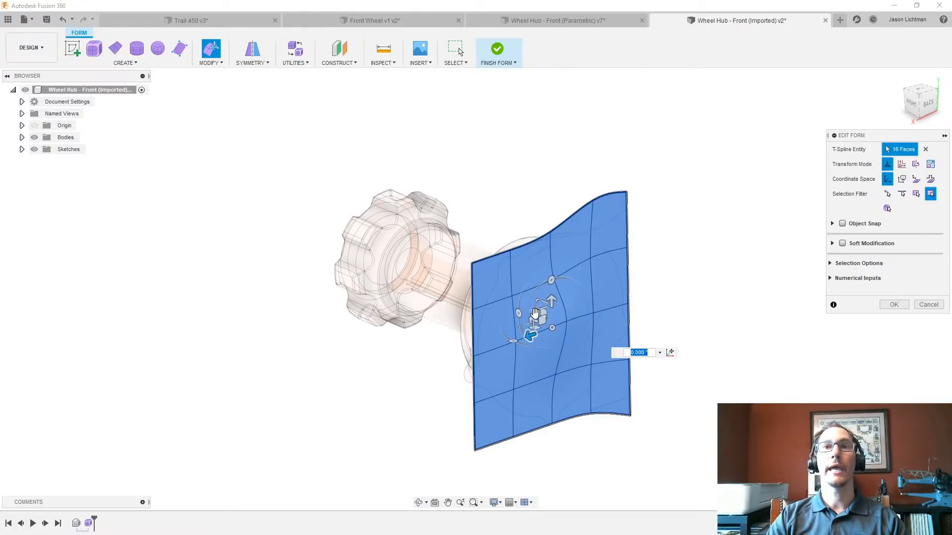
left_click_drag(535, 314, 532, 311)
left_click(891, 306)
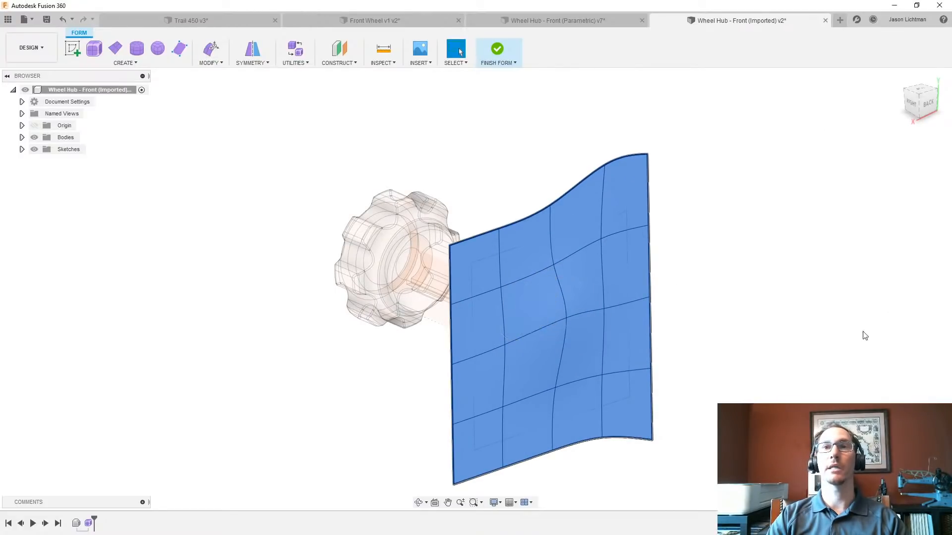
left_click(501, 50)
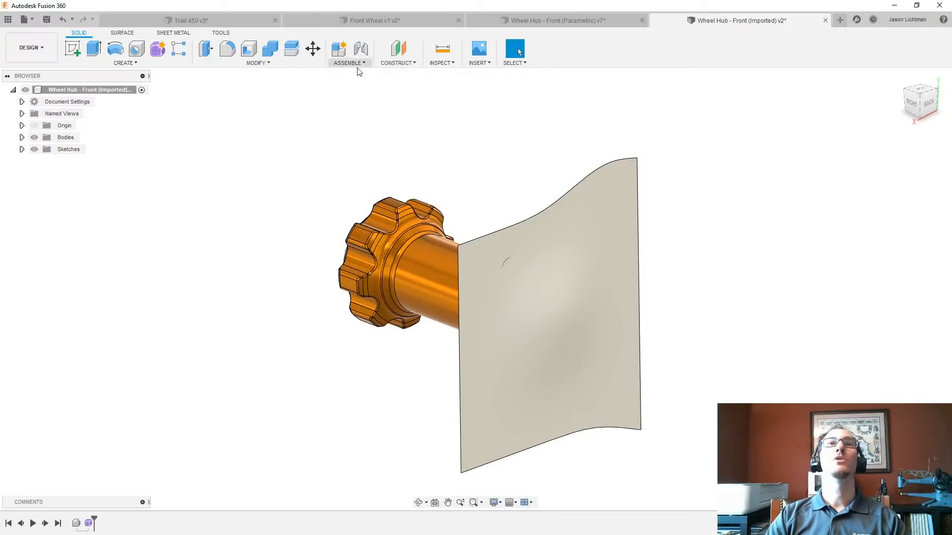
- Replace the flange's end face with the enlarged sculpted surface using Replace Face
left_click(300, 66)
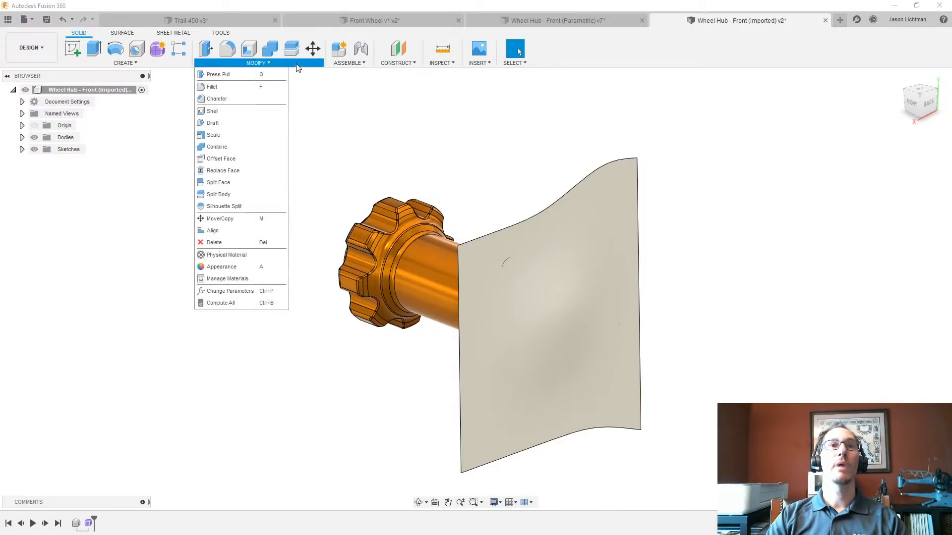
left_click(243, 170)
left_click(526, 263)
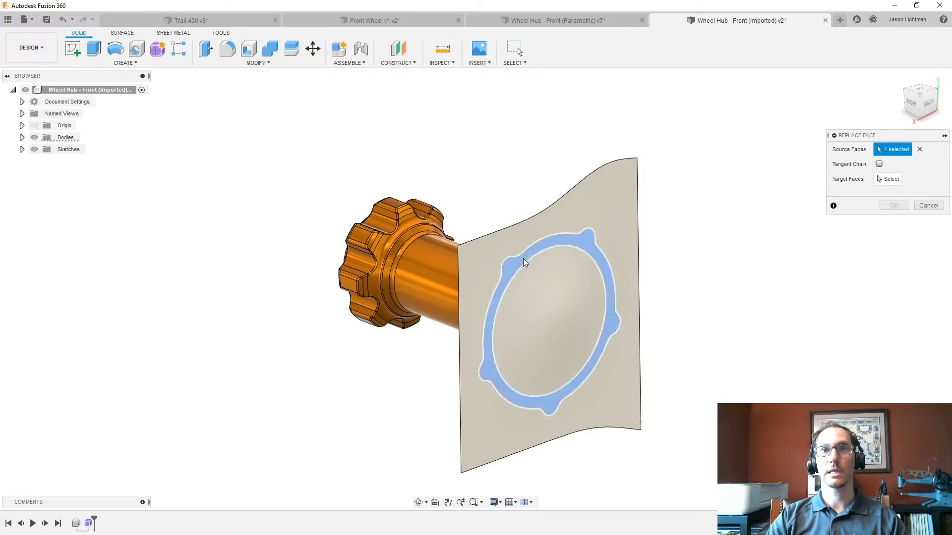
left_click(881, 180)
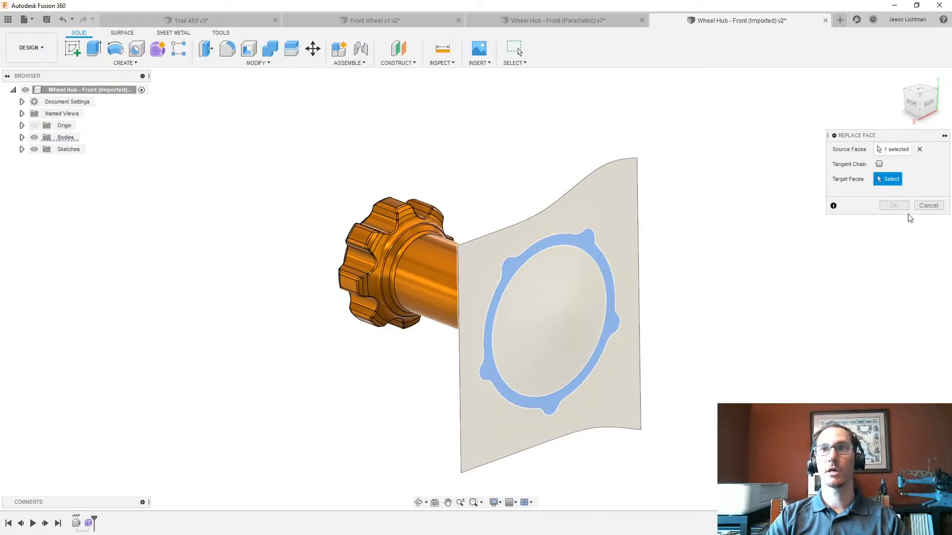
left_click(894, 205)
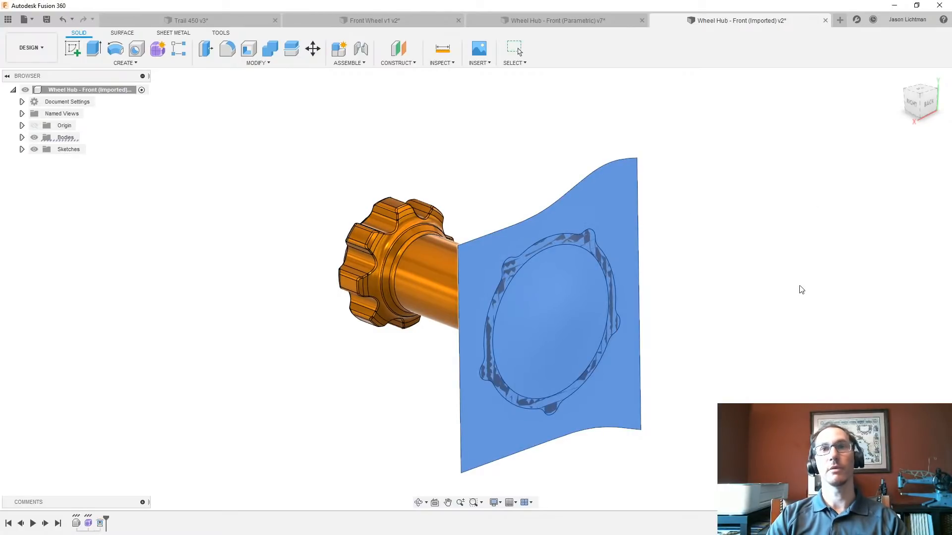
key("Escape")
- Remove the sculpted surface body Body3 (1) from the design with a Remove feature
left_click(22, 137)
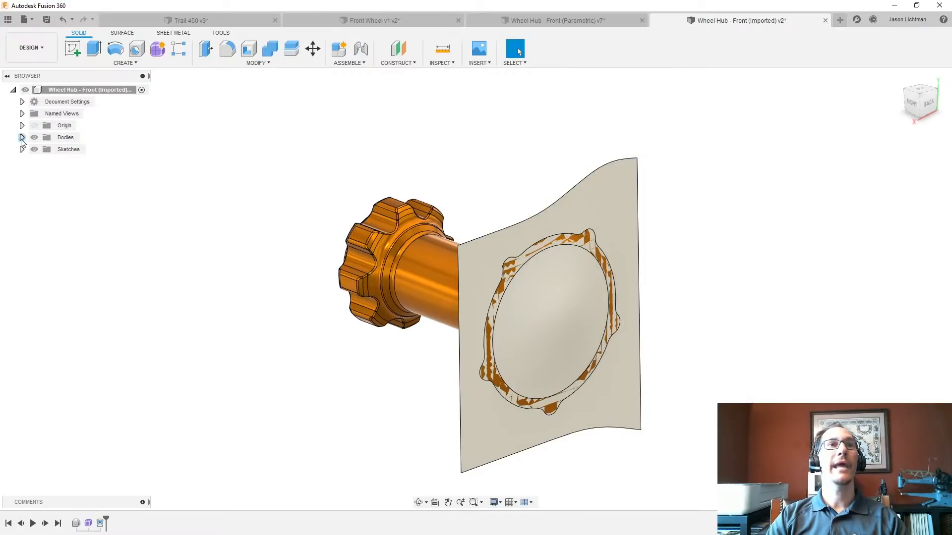
right_click(63, 164)
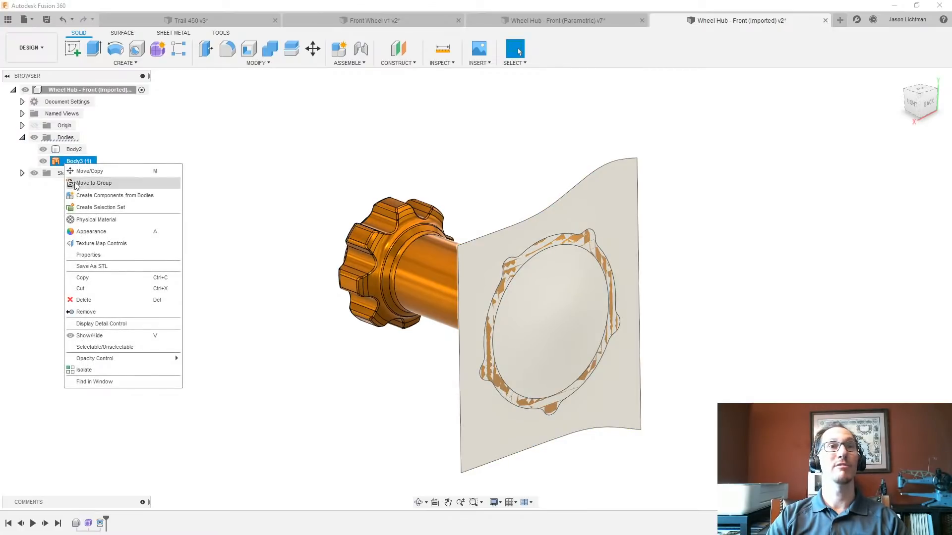
left_click(83, 312)
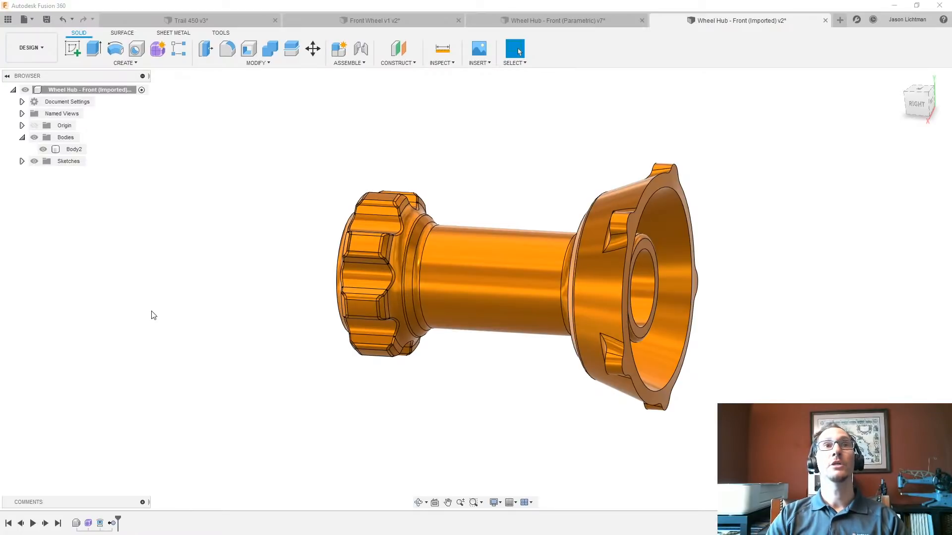
- Stop capturing design history for the imported wheel hub so the design switches to direct modeling
right_click(81, 93)
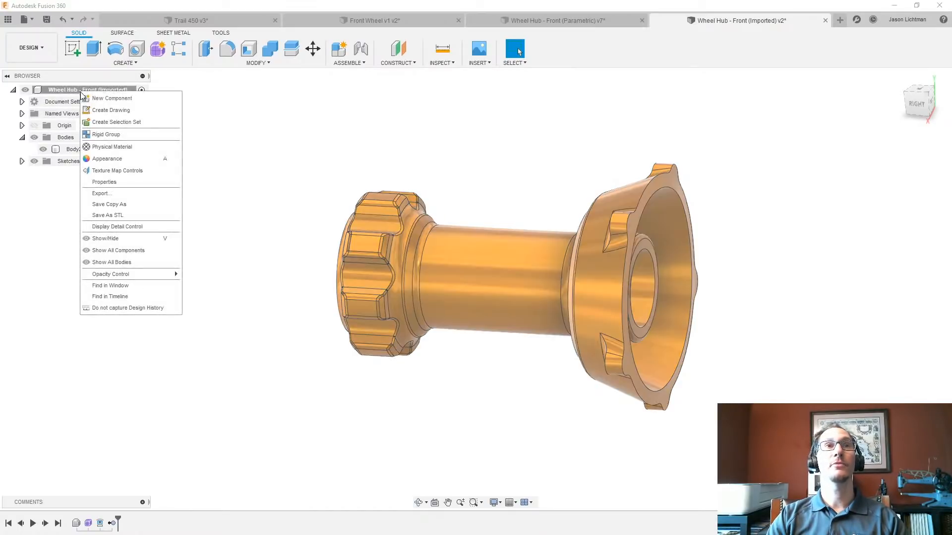
left_click(122, 308)
left_click(469, 274)
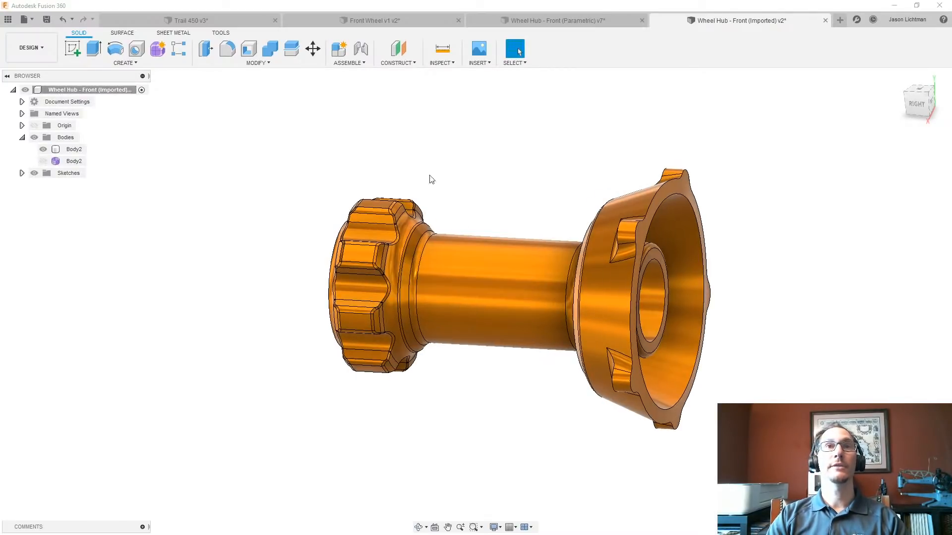
left_click(290, 64)
left_click(236, 87)
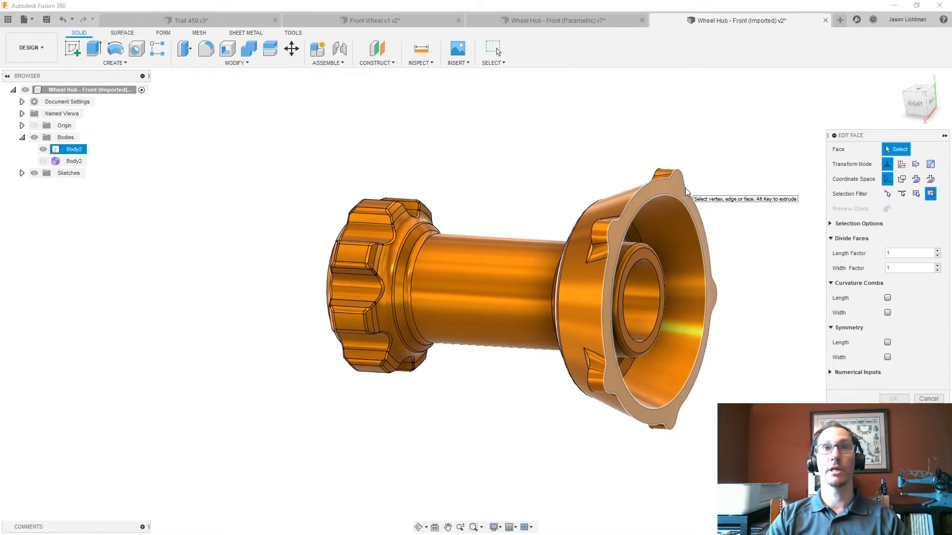
left_click(928, 399)
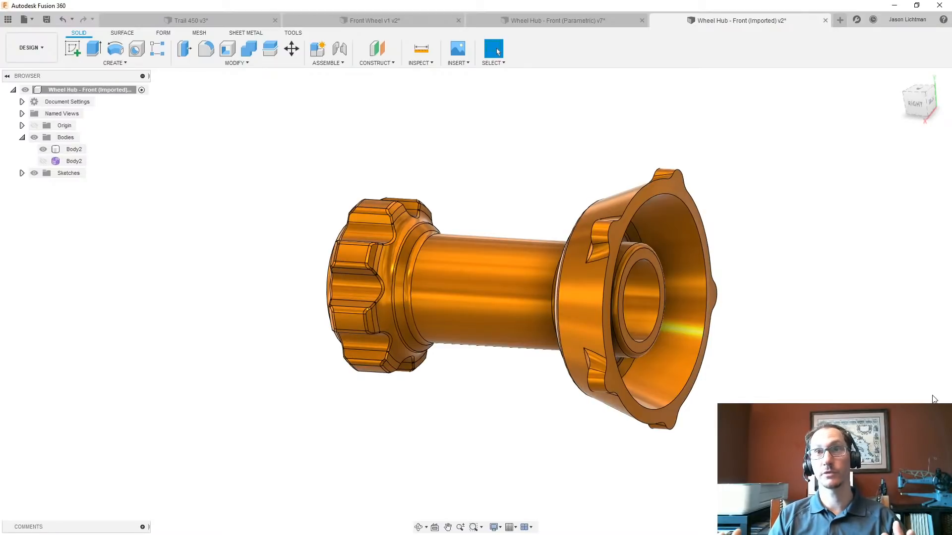
- Open the Wheel Hub - Front (Mesh) design from the 08_Trail 450 project folder and hide the file listing
left_click(12, 24)
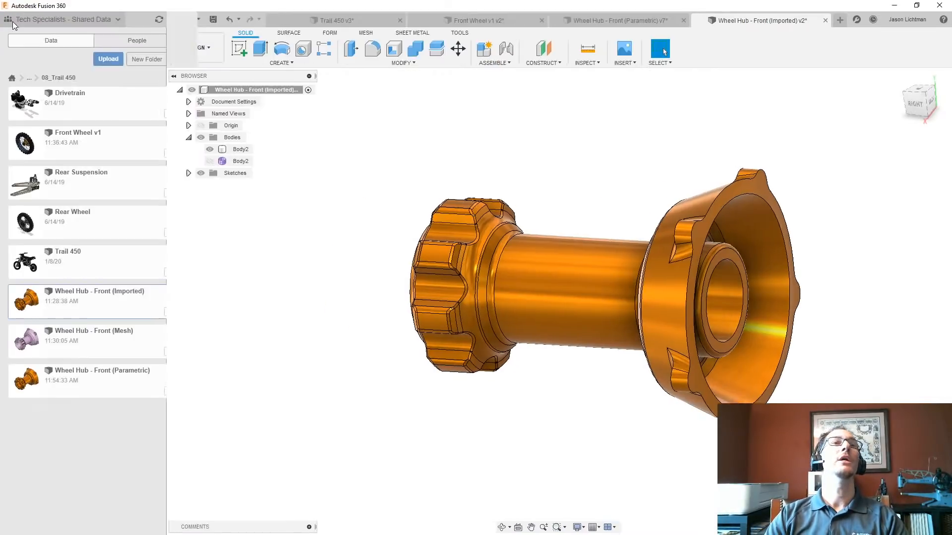
double_click(92, 332)
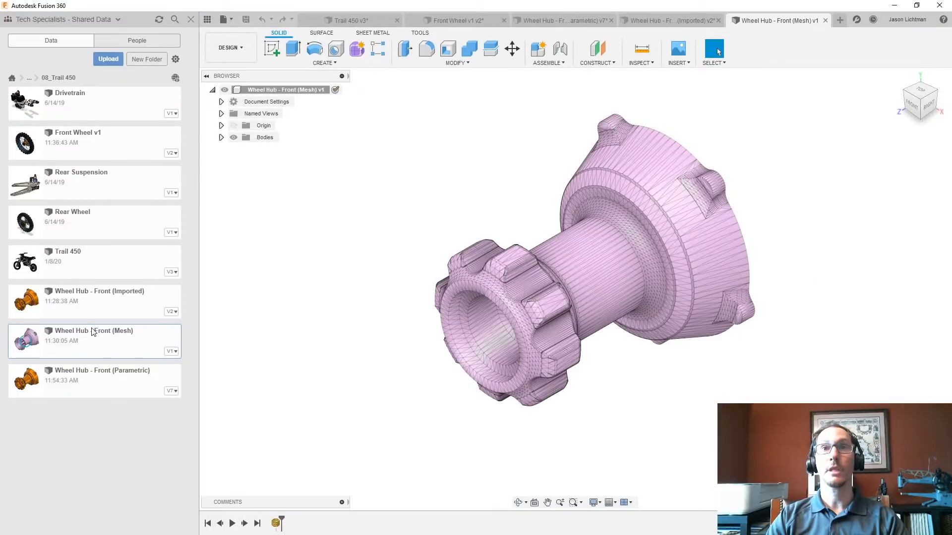
left_click(206, 20)
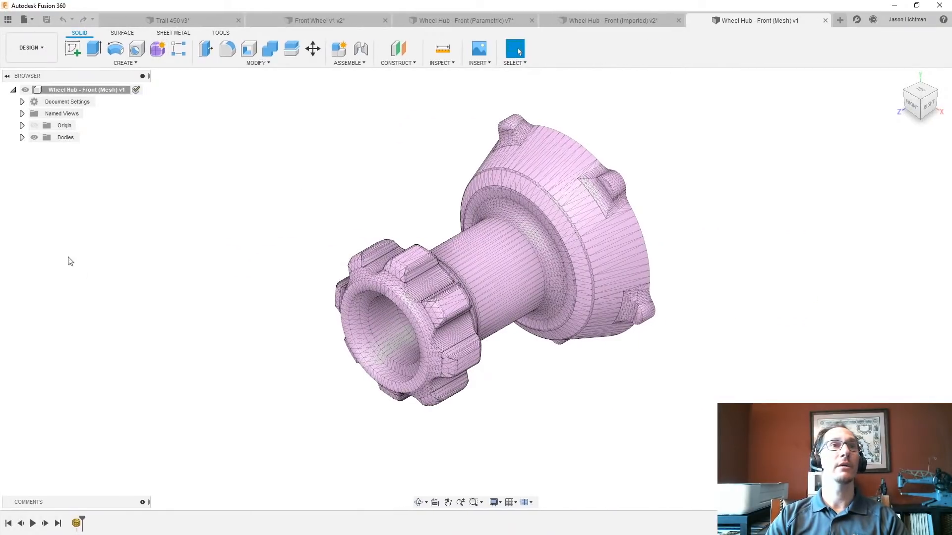
- Check the properties of the Wheel Hub - Front mesh body, including its facet count
left_click(21, 137)
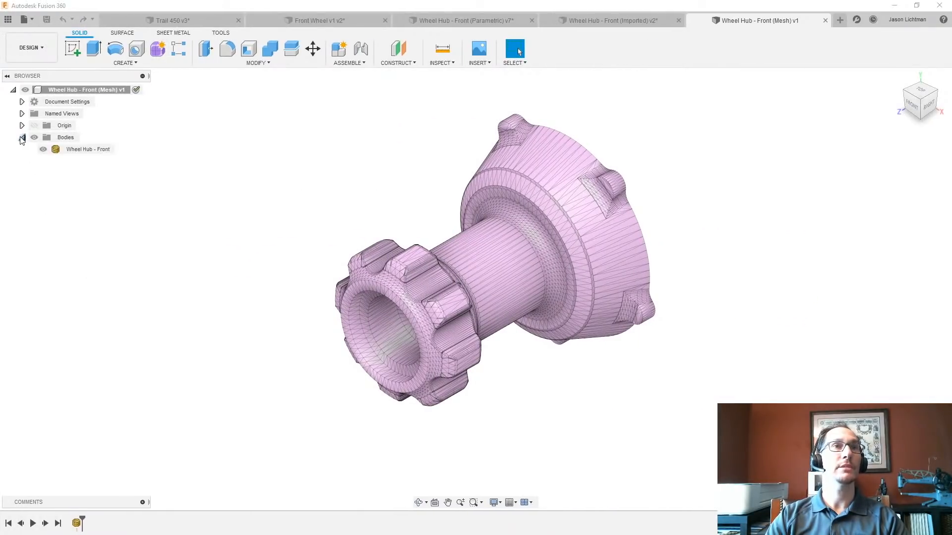
right_click(77, 150)
left_click(100, 243)
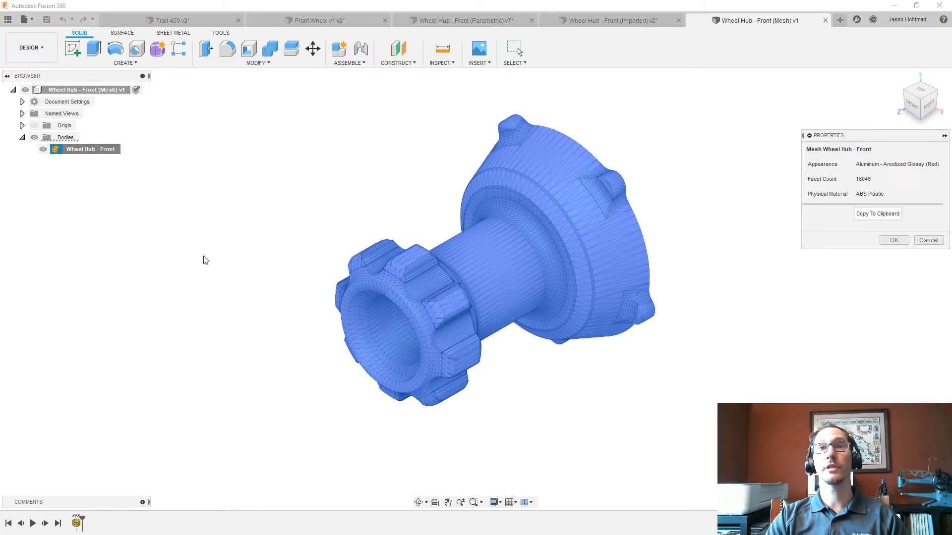
left_click(927, 241)
left_click(256, 169)
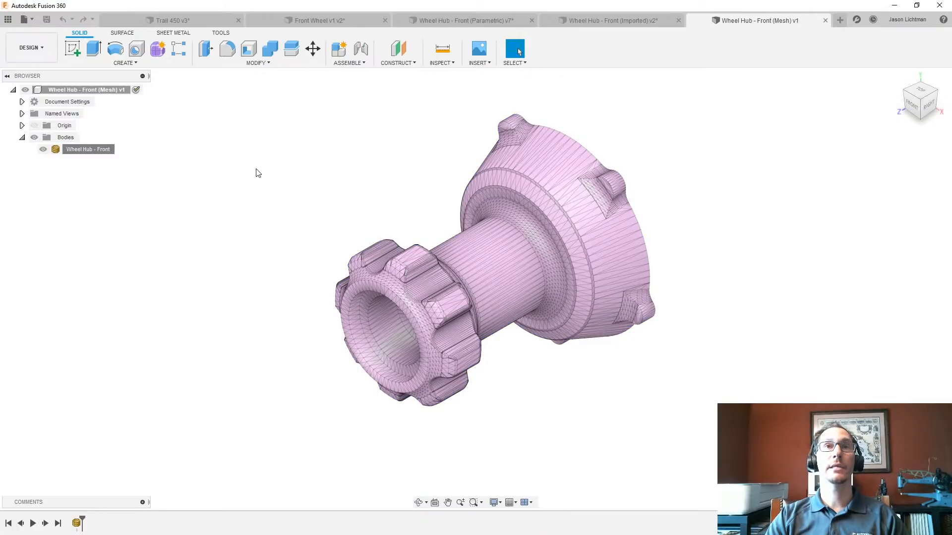
left_click(267, 65)
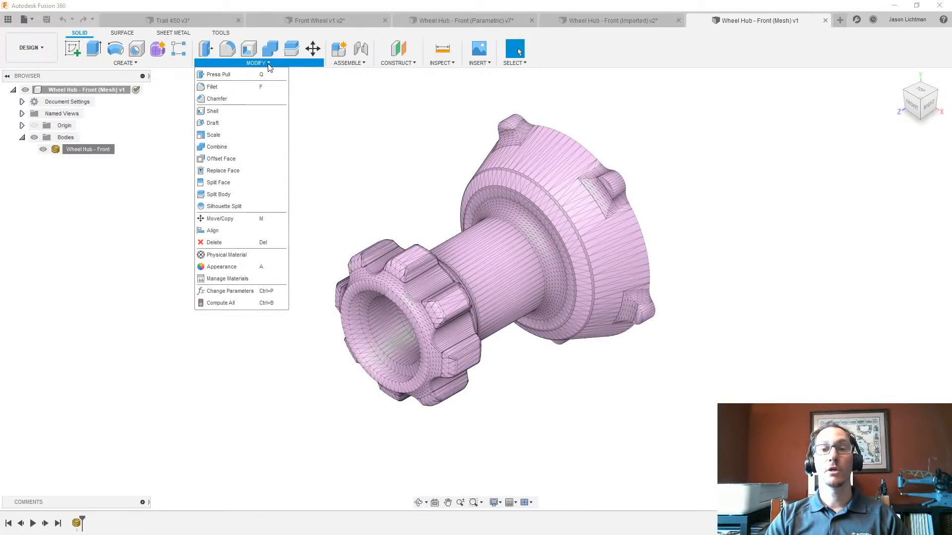
left_click(175, 65)
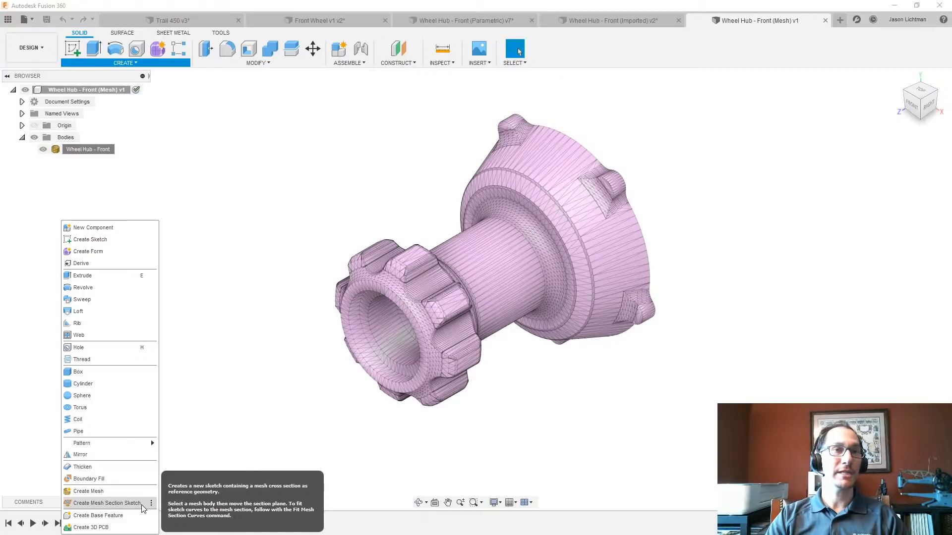
left_click(202, 450)
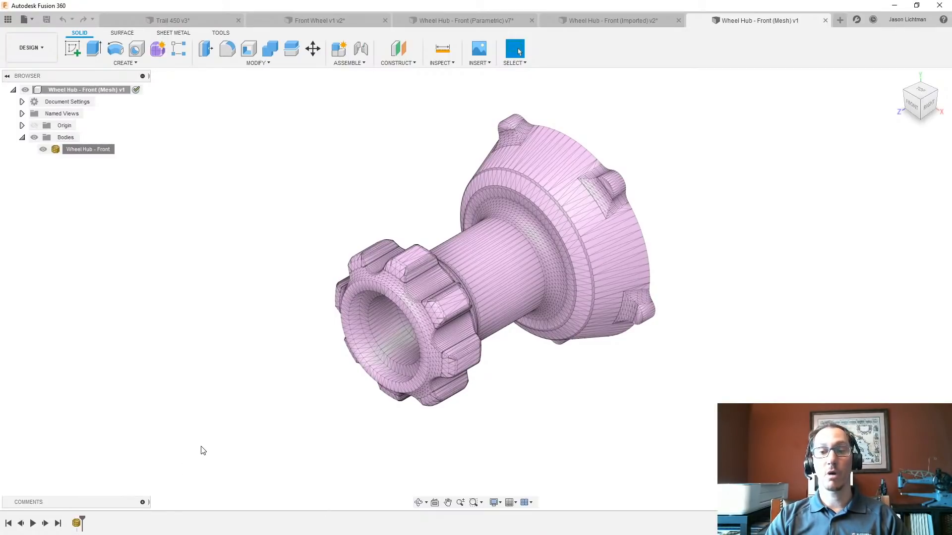
- Stop capturing design history for the mesh wheel hub design, accepting the removal of its timeline
right_click(89, 90)
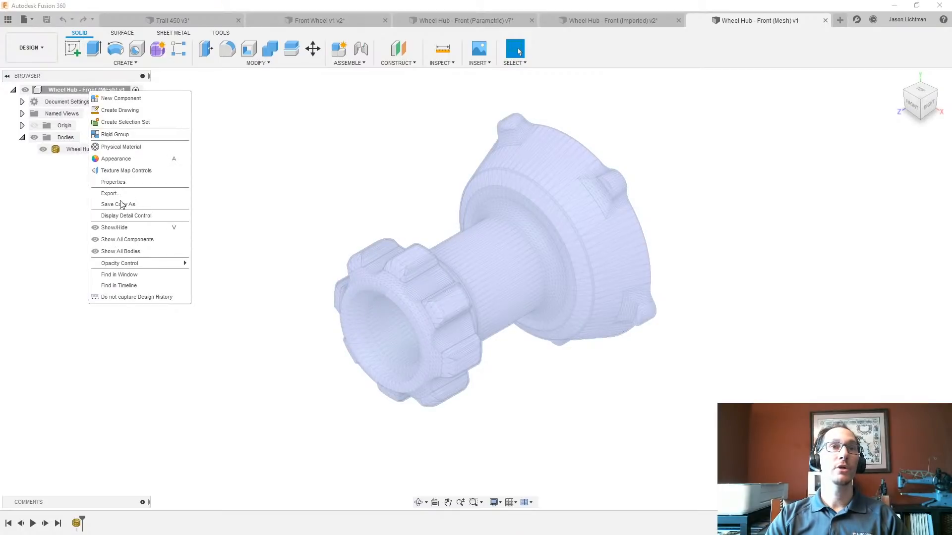
left_click(126, 299)
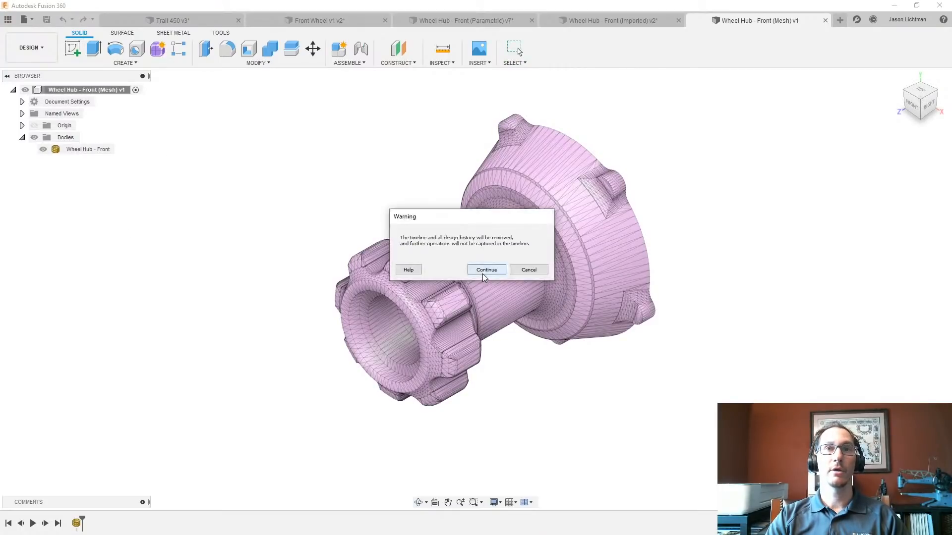
left_click(484, 270)
- Convert the Wheel Hub - Front mesh to a BRep using the New Body operation
right_click(97, 154)
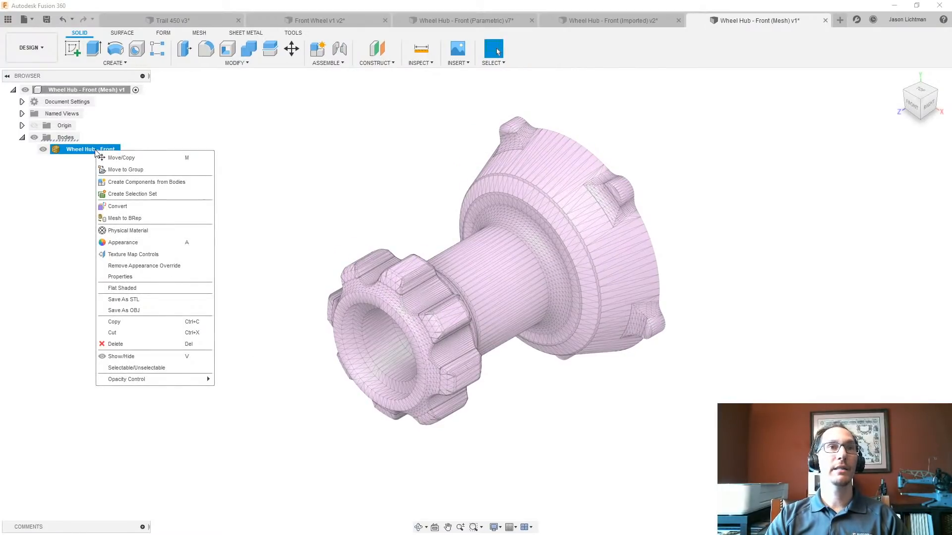
left_click(128, 219)
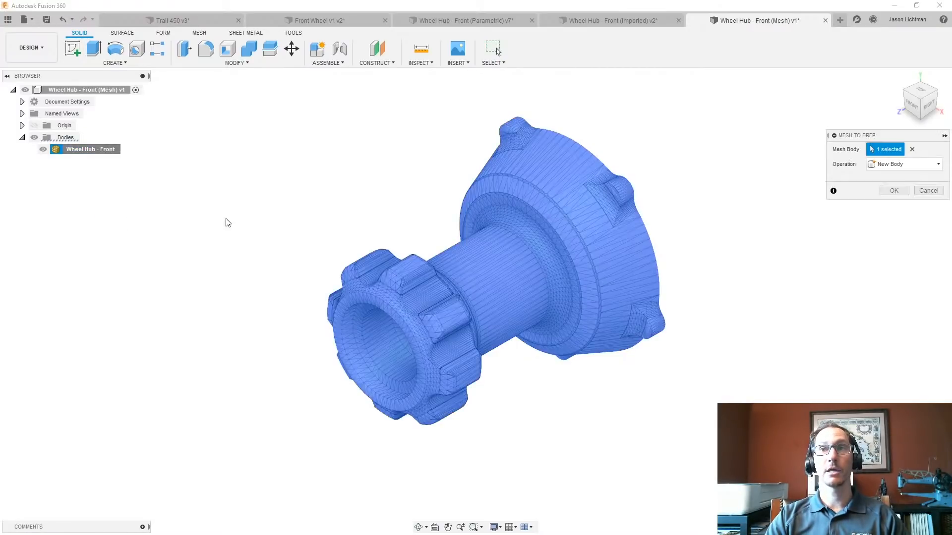
left_click(893, 192)
left_click(511, 295)
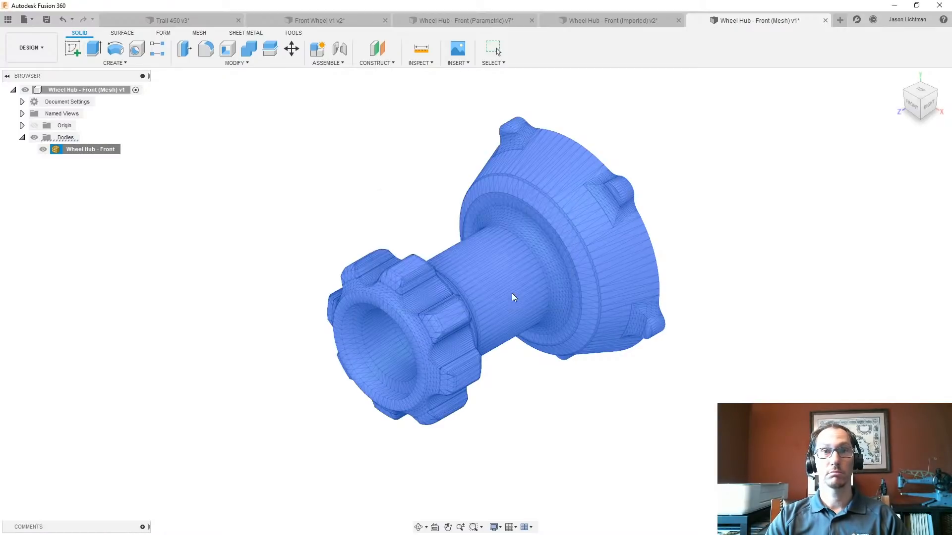
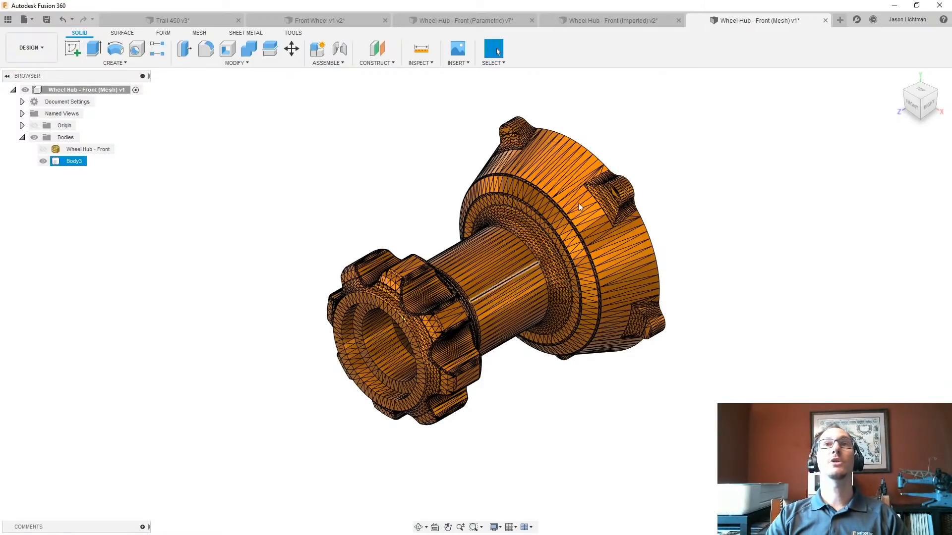
- Close the mesh wheel hub design without saving, reopen Wheel Hub - Front (Mesh) from the 08_Trail 450 folder and hide the file listing
left_click(826, 21)
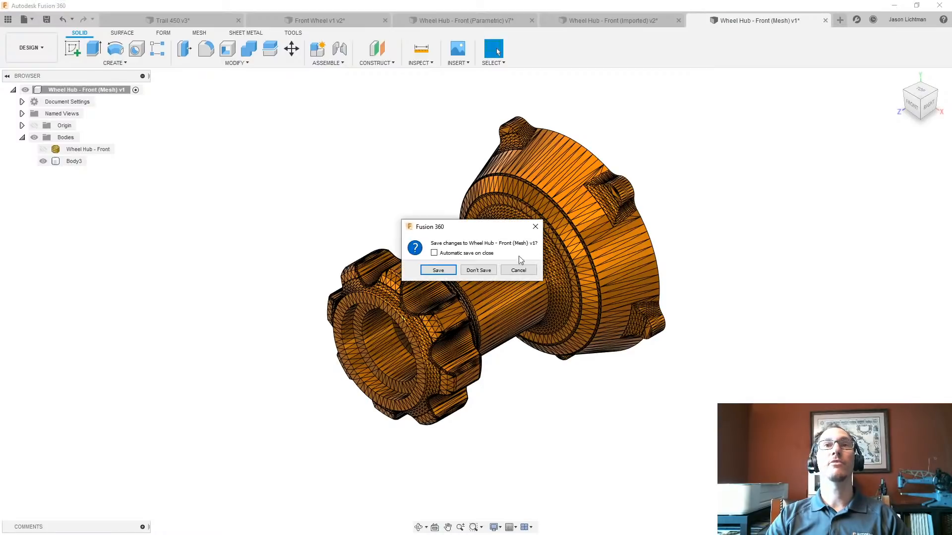
left_click(480, 270)
left_click(9, 20)
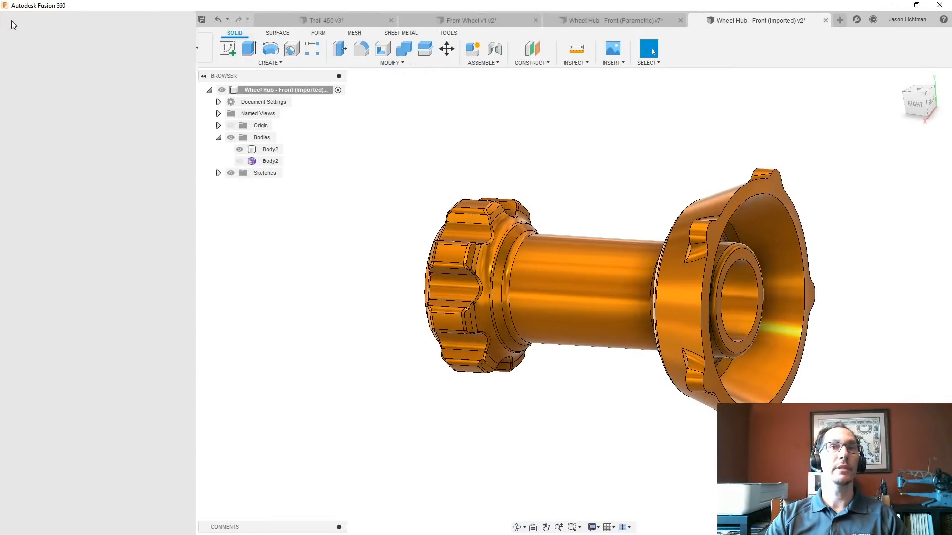
left_click(78, 299)
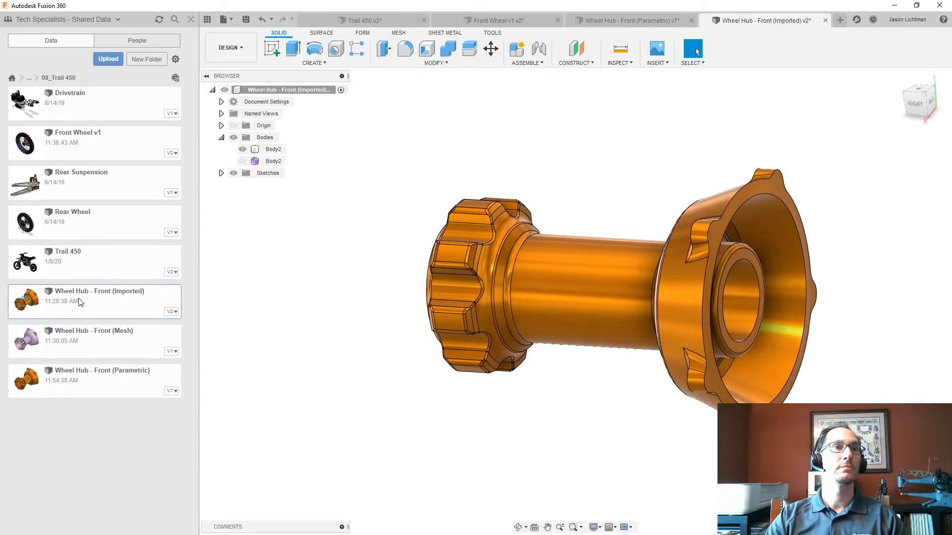
left_click(92, 344)
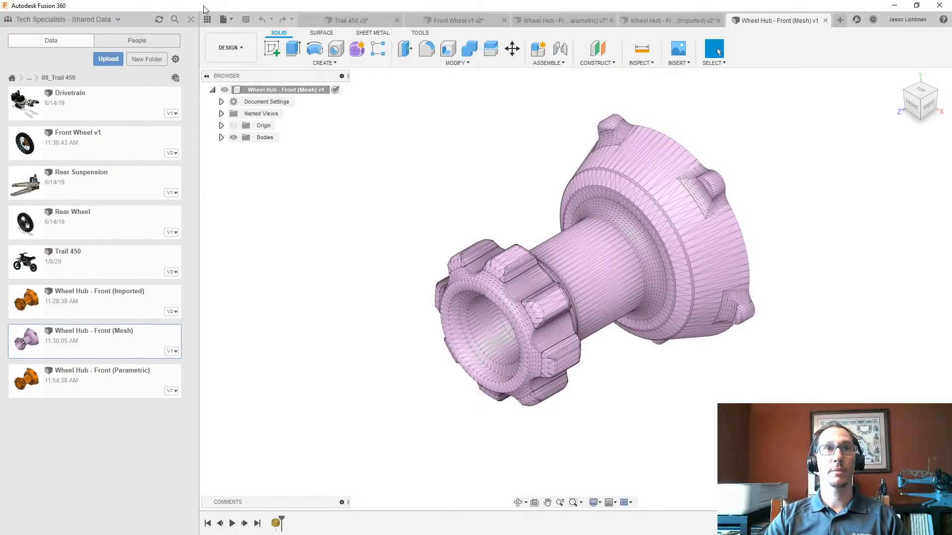
left_click(190, 19)
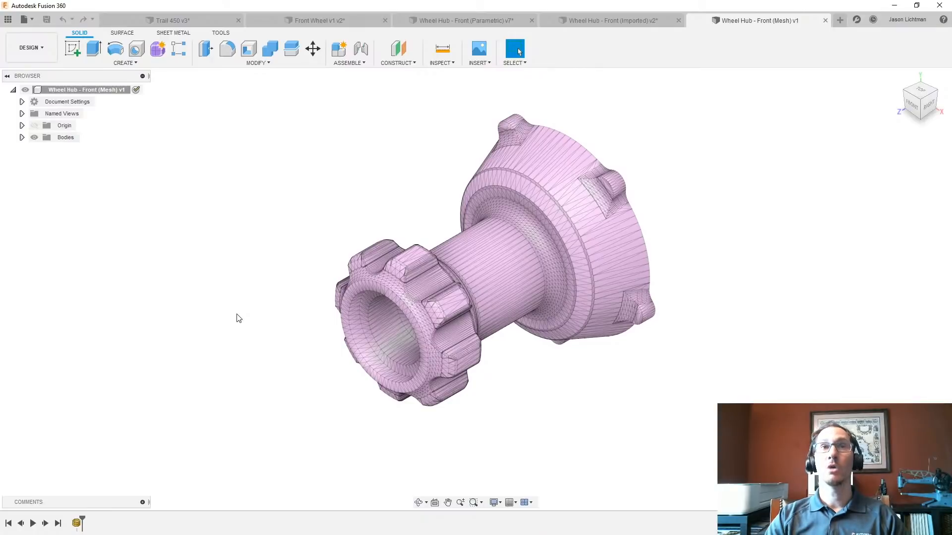
- Create a base feature in the mesh design and convert the wheel hub mesh to a BRep inside it using the New Body operation
left_click(157, 64)
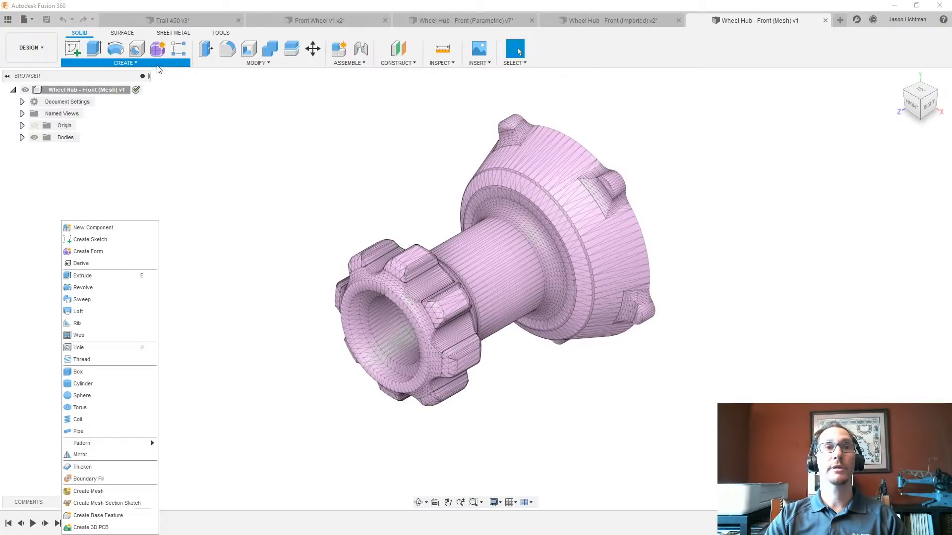
left_click(129, 515)
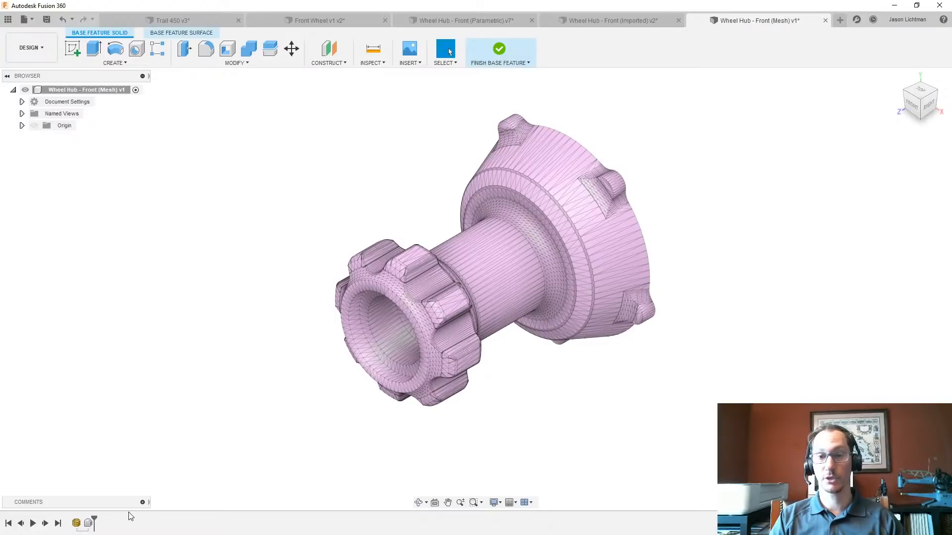
left_click(228, 63)
mouse_move(204, 303)
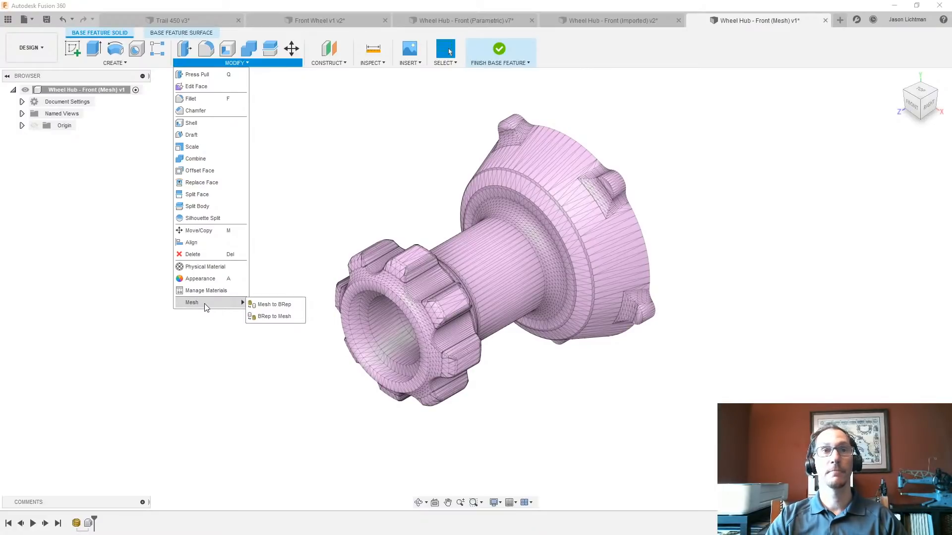
left_click(263, 306)
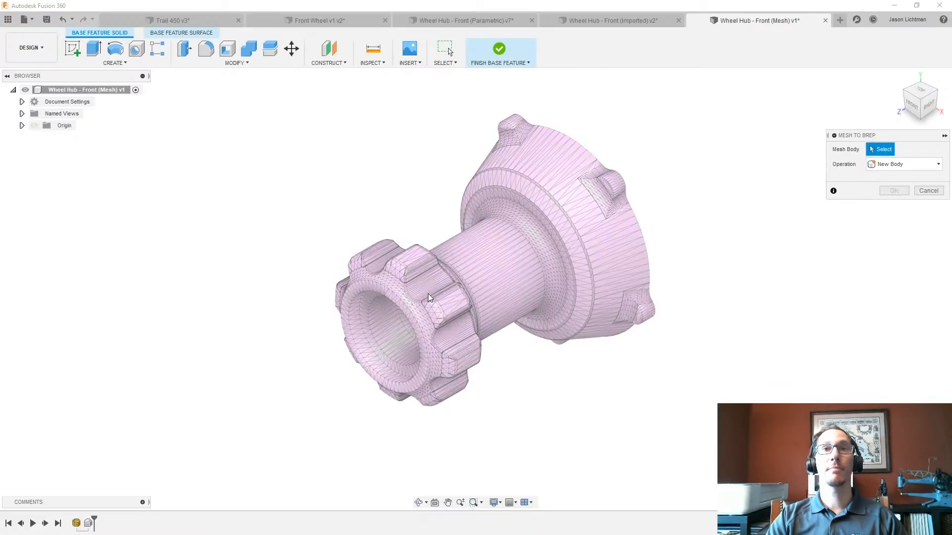
left_click(428, 295)
left_click(892, 191)
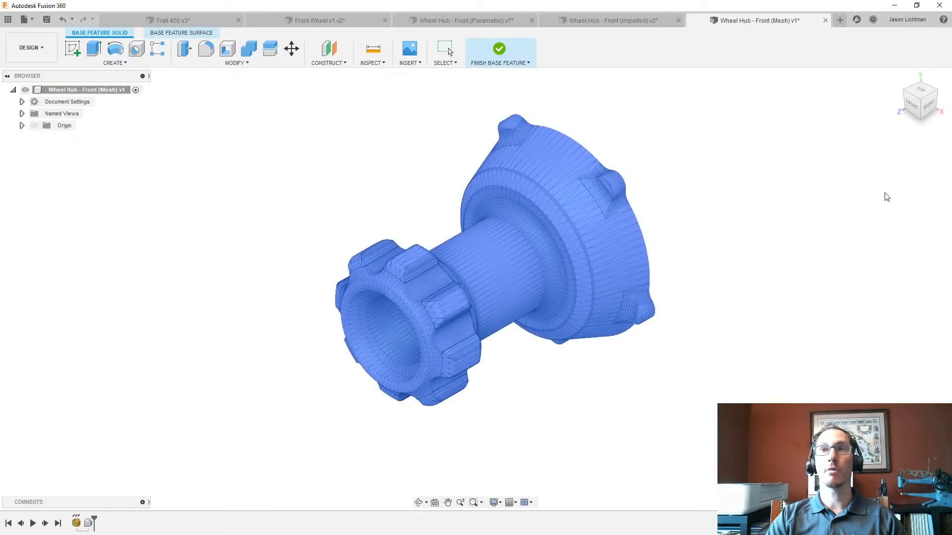
left_click(491, 295)
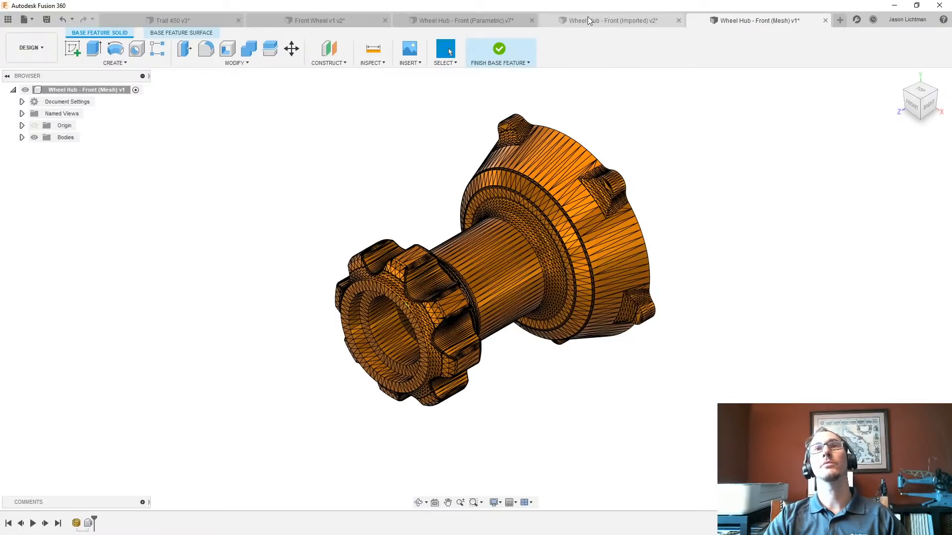
- In the Wheel Hub - Front (Imported) design, delete the hidden Body2 form body and start capturing design history
left_click(600, 15)
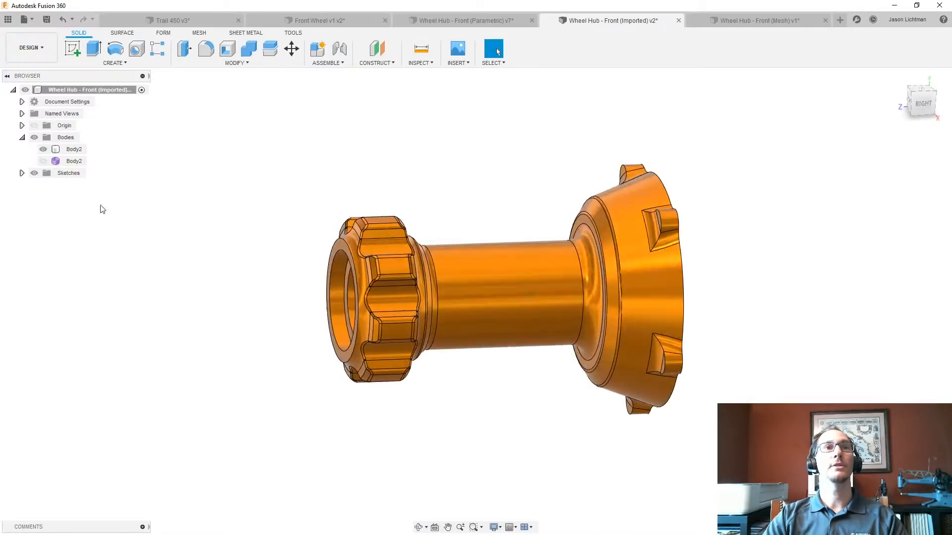
left_click(73, 162)
key("Delete")
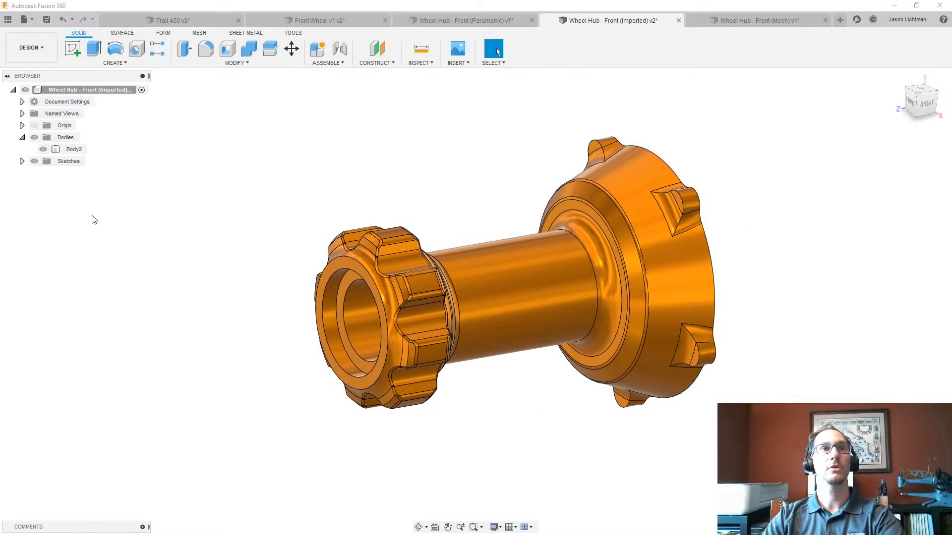
right_click(97, 91)
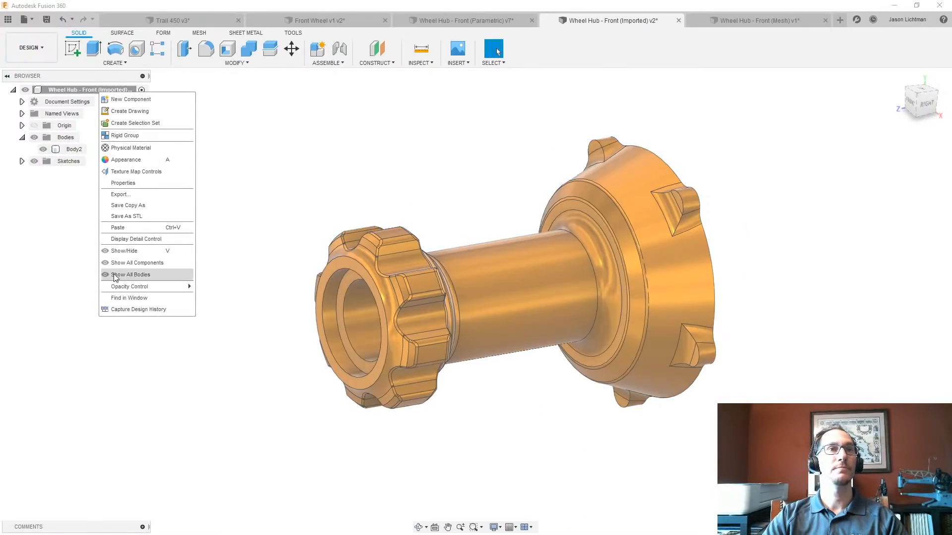
left_click(123, 310)
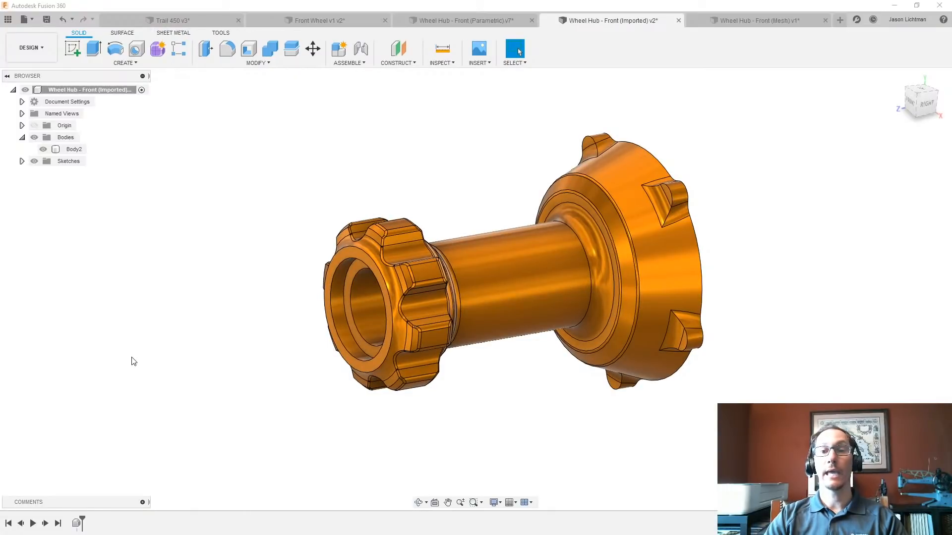
- Close the parametric wheel hub design without saving, reopen Wheel Hub - Front (Parametric) from the project folder and hide the file listing
left_click(470, 20)
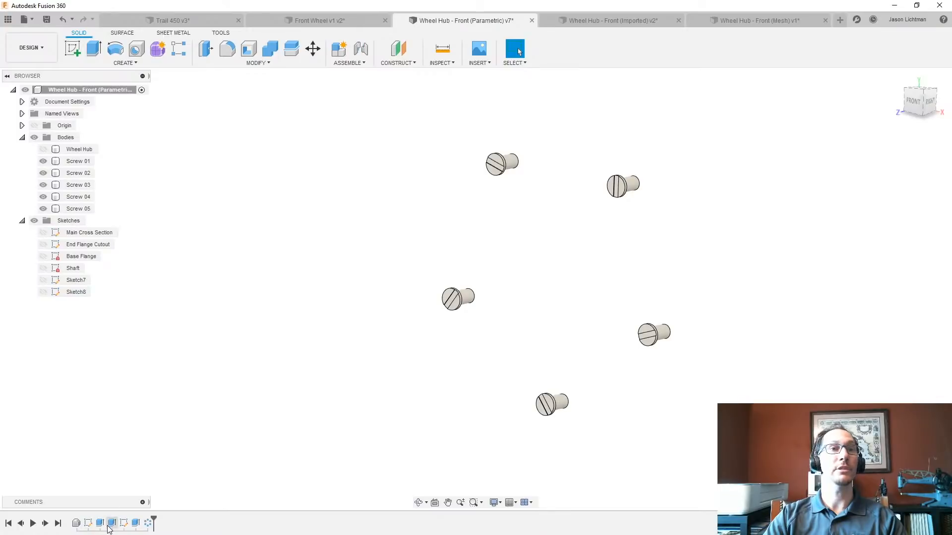
left_click(532, 20)
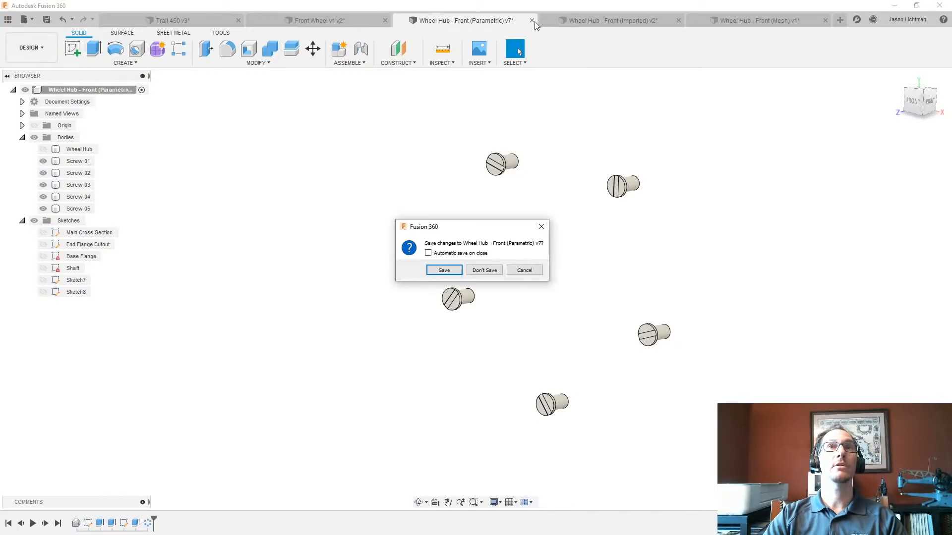
left_click(486, 272)
left_click(8, 19)
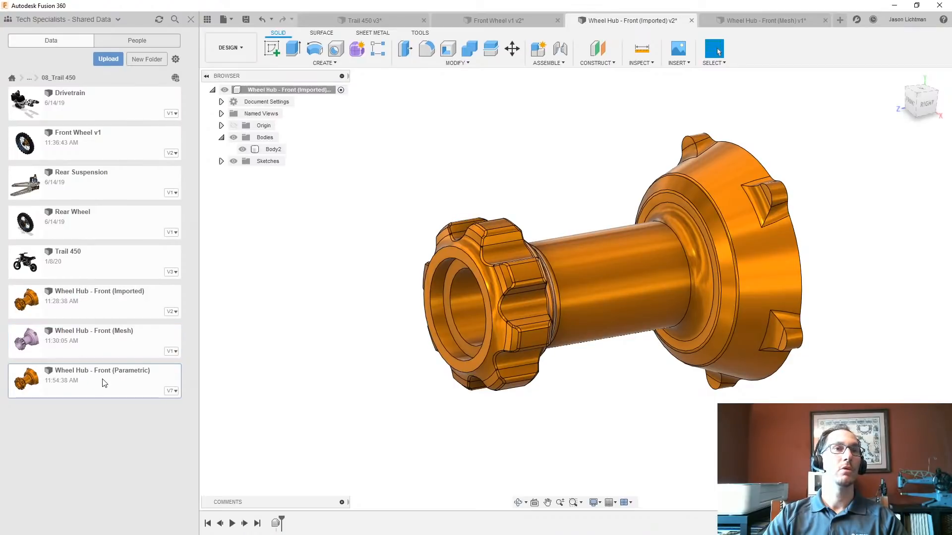
double_click(104, 383)
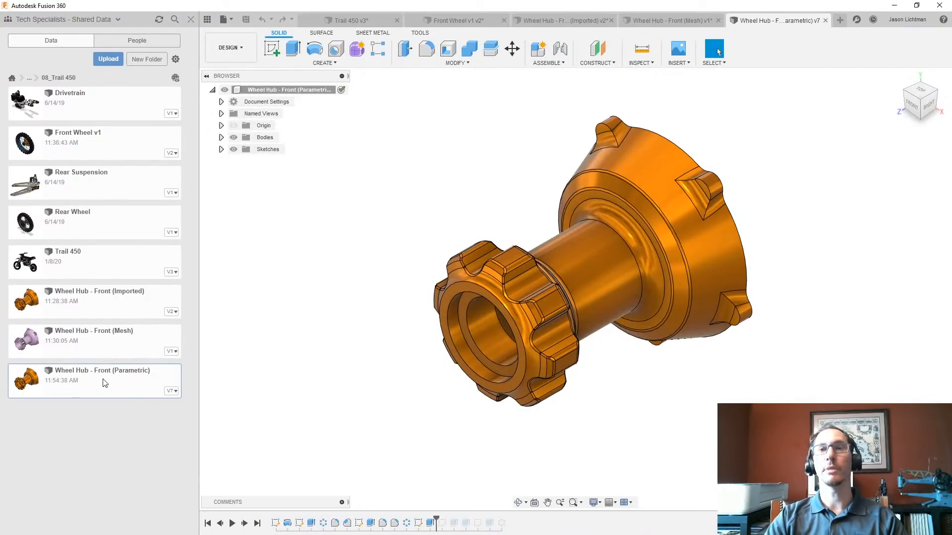
left_click(190, 19)
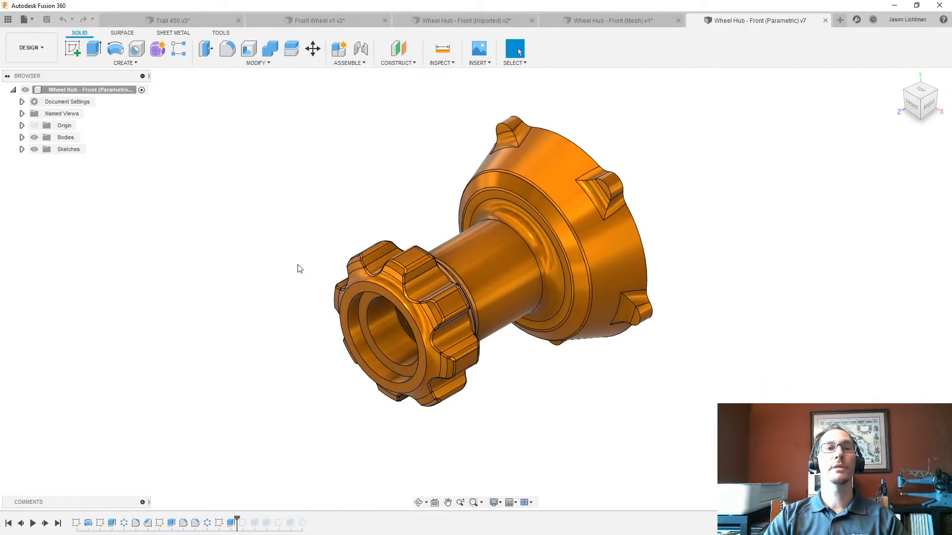
- Roll the parametric design's timeline forward to its end and copy the Wheel Hub body
left_click(57, 523)
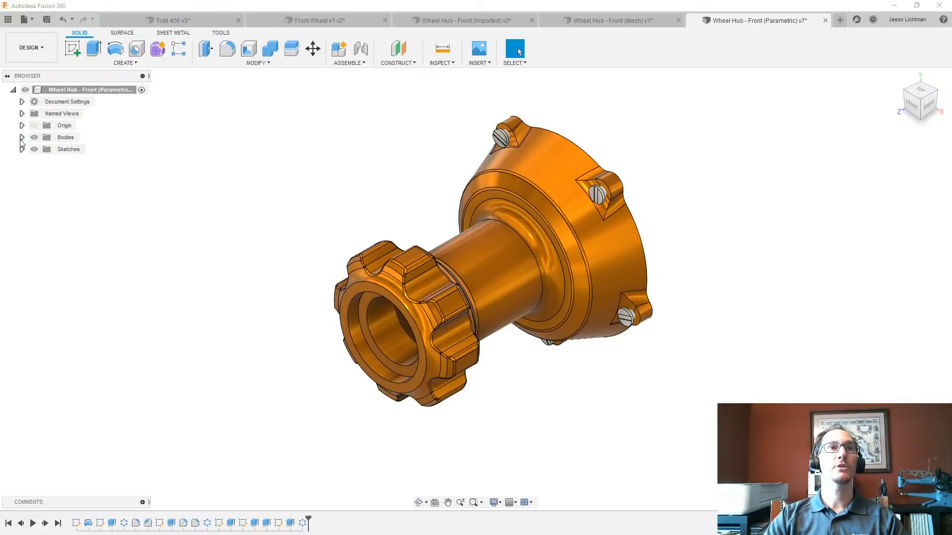
left_click(22, 138)
left_click(78, 149)
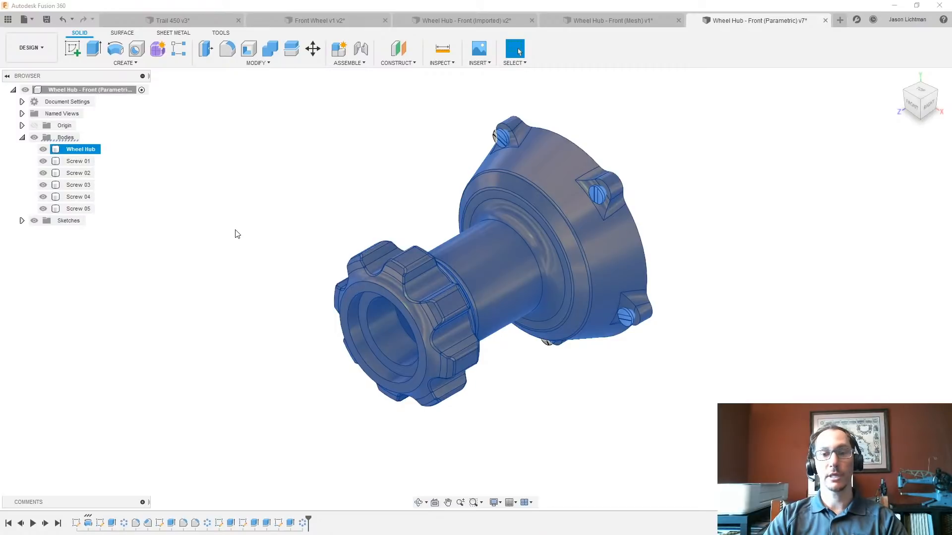
left_click(237, 203)
- Create a base feature and paste the copied Wheel Hub body into it without moving it
left_click(142, 63)
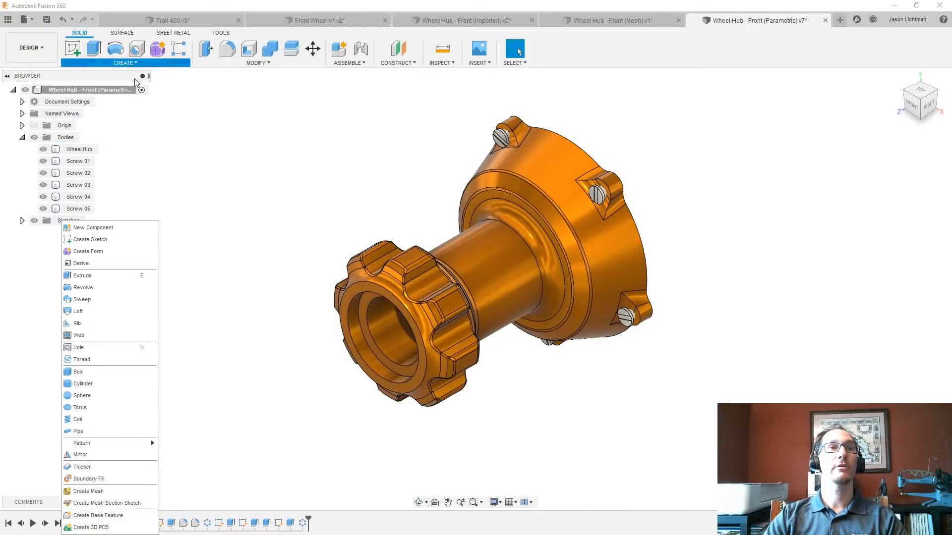
left_click(106, 515)
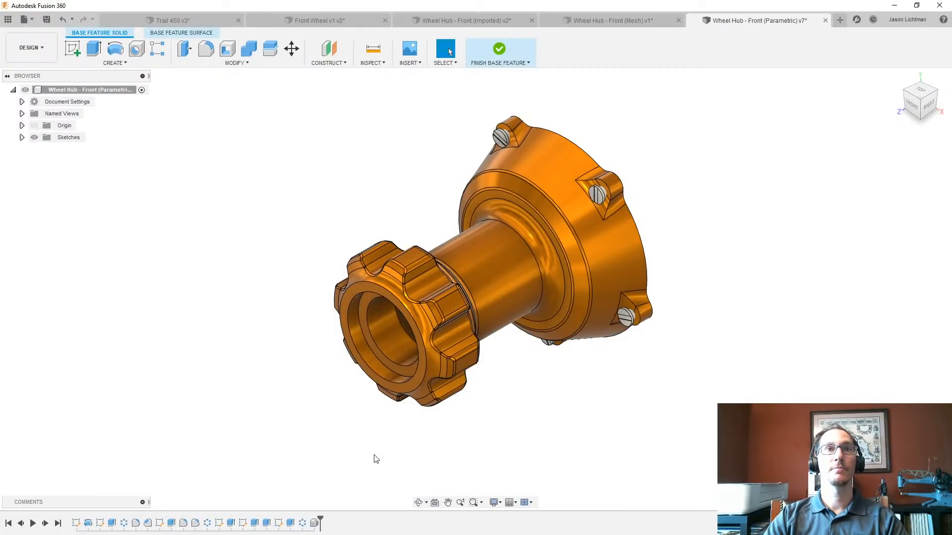
key("ctrl+v")
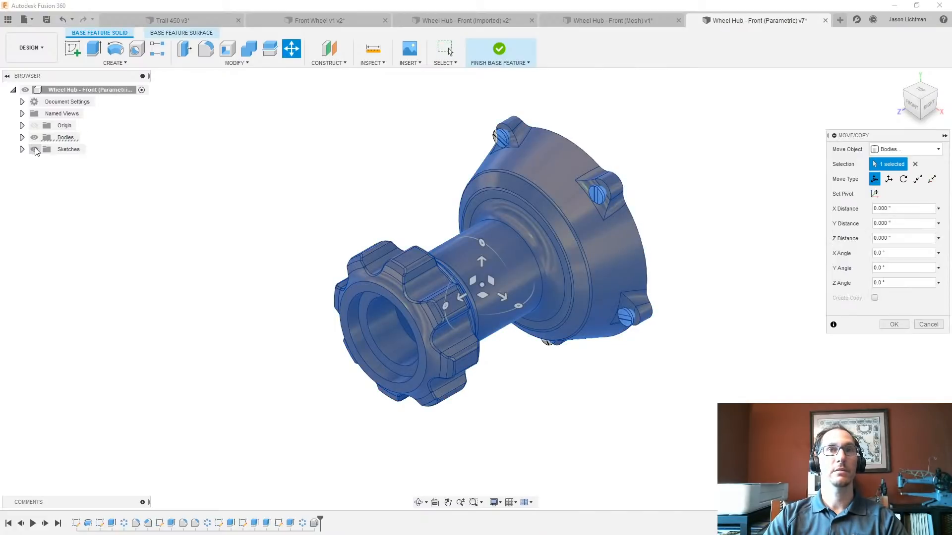
left_click(894, 325)
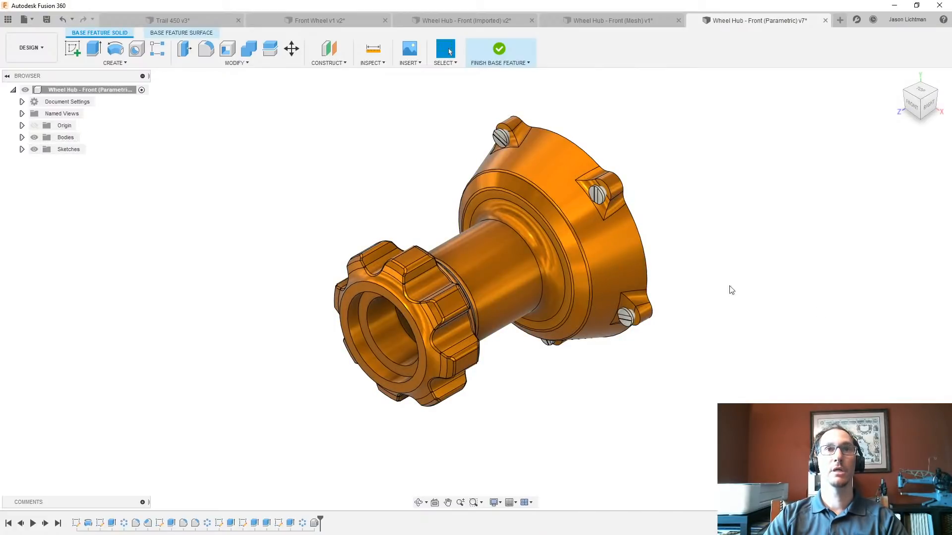
left_click(258, 60)
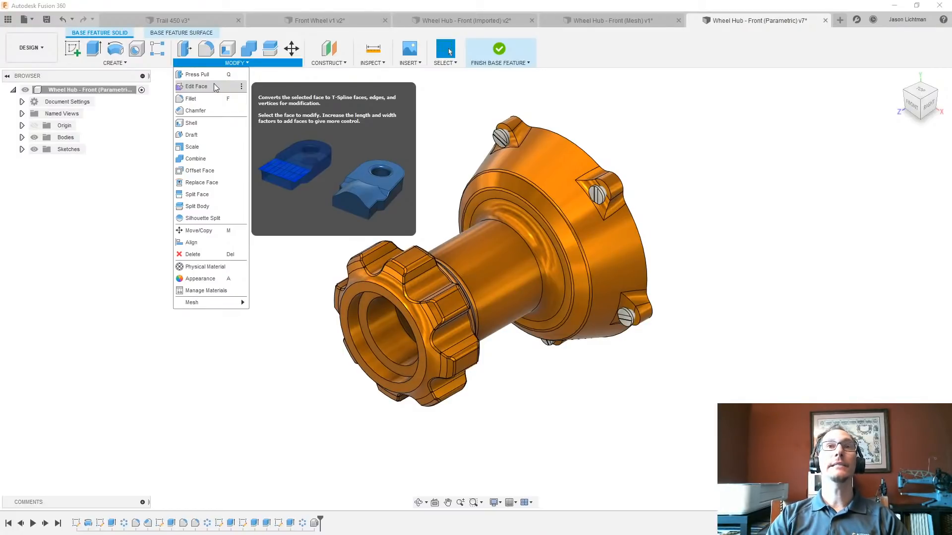
left_click(276, 214)
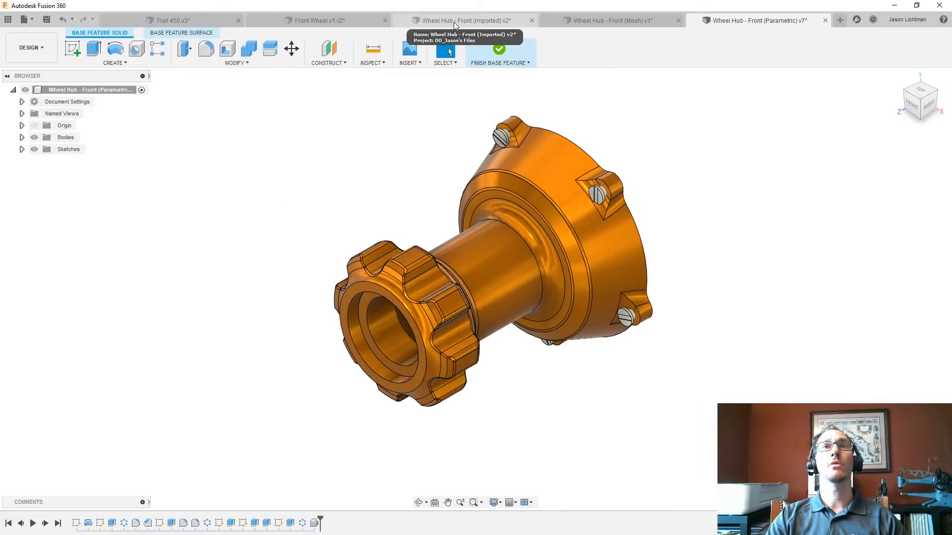
- Switch to the Front Wheel v1 design and stop capturing its design history, accepting the removal of the timeline
left_click(314, 19)
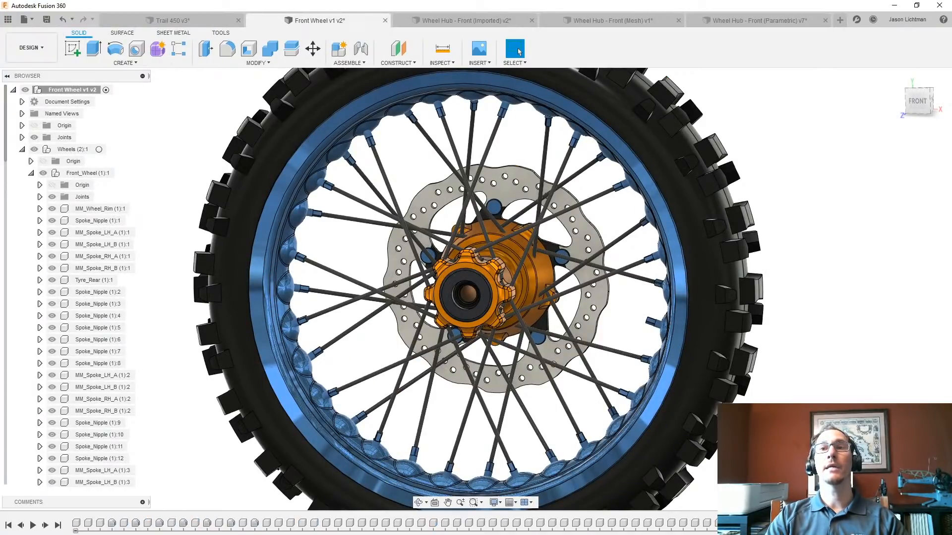
left_click_drag(885, 513, 148, 516)
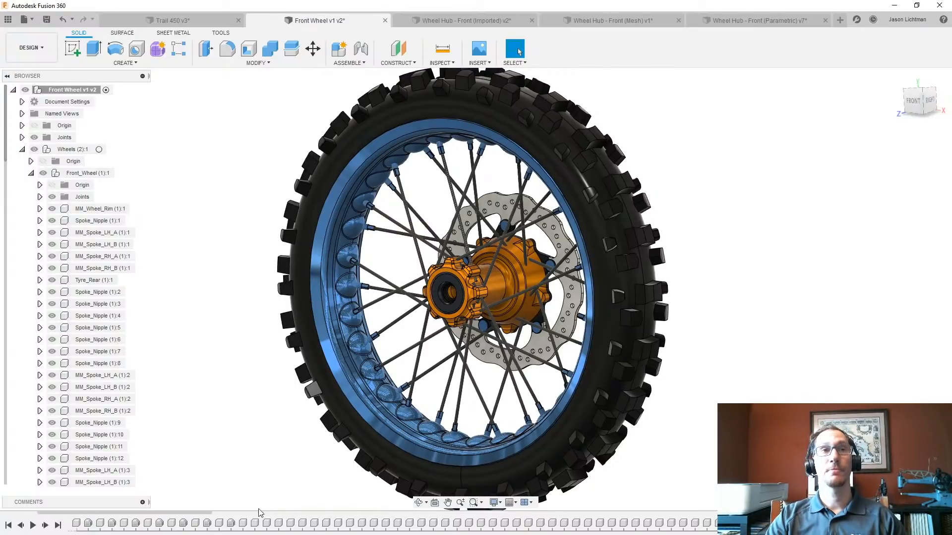
right_click(87, 89)
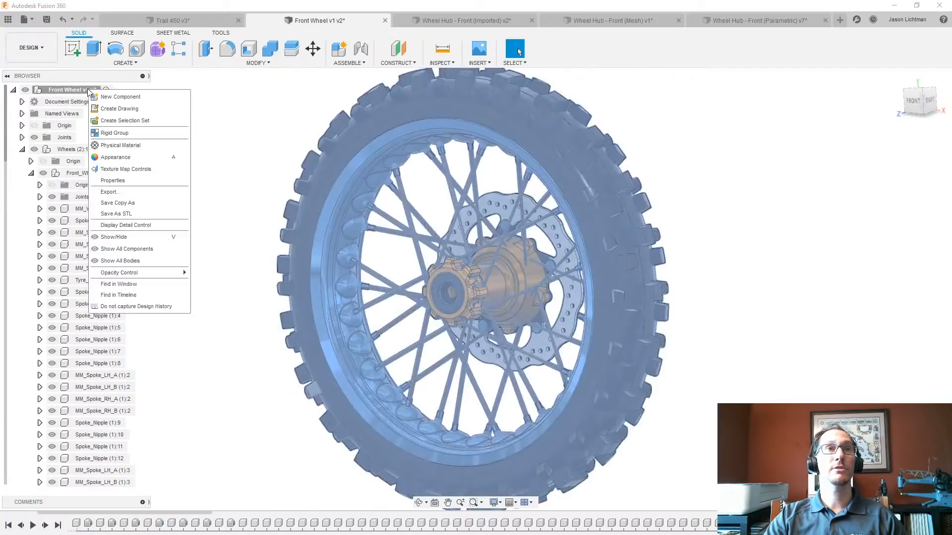
left_click(134, 308)
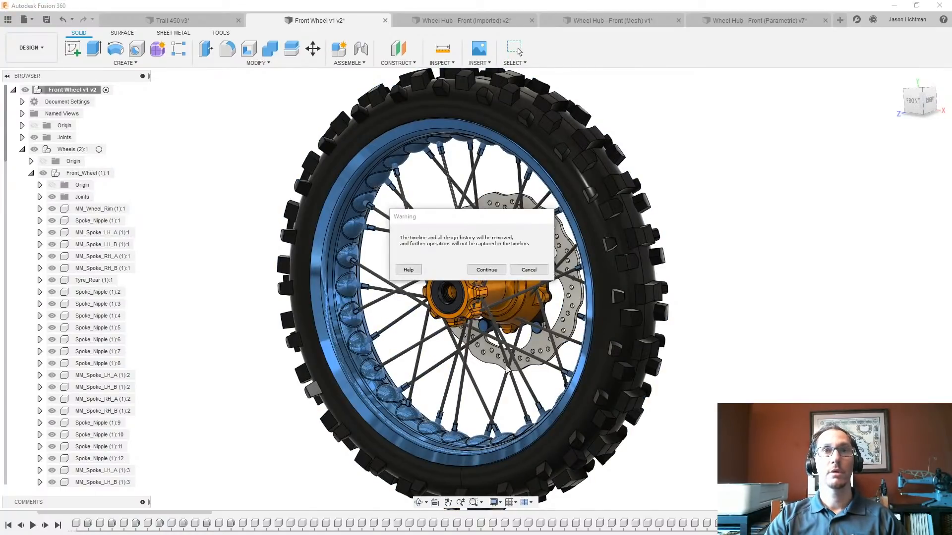
left_click(486, 270)
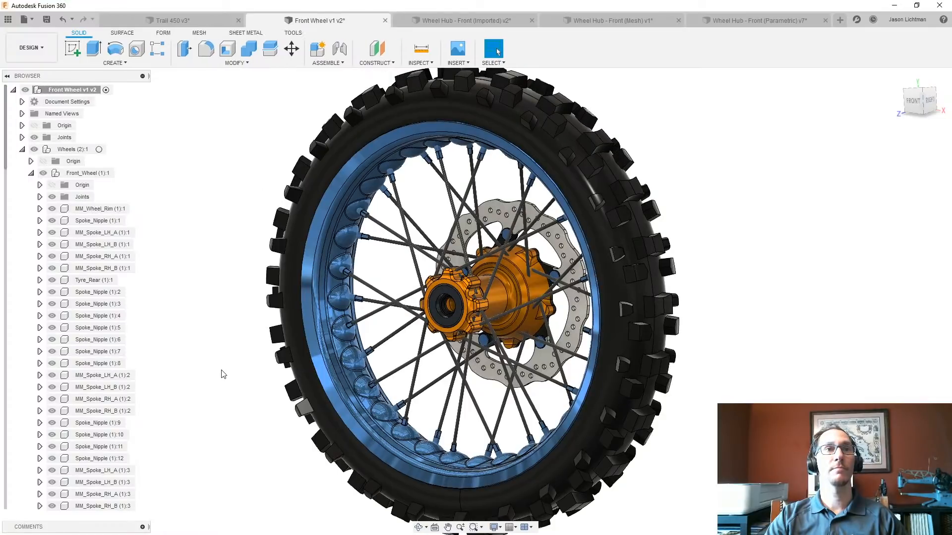
- Move the body of the MM_Wheel_Rim component up into the top-level Front Wheel component
left_click(39, 209)
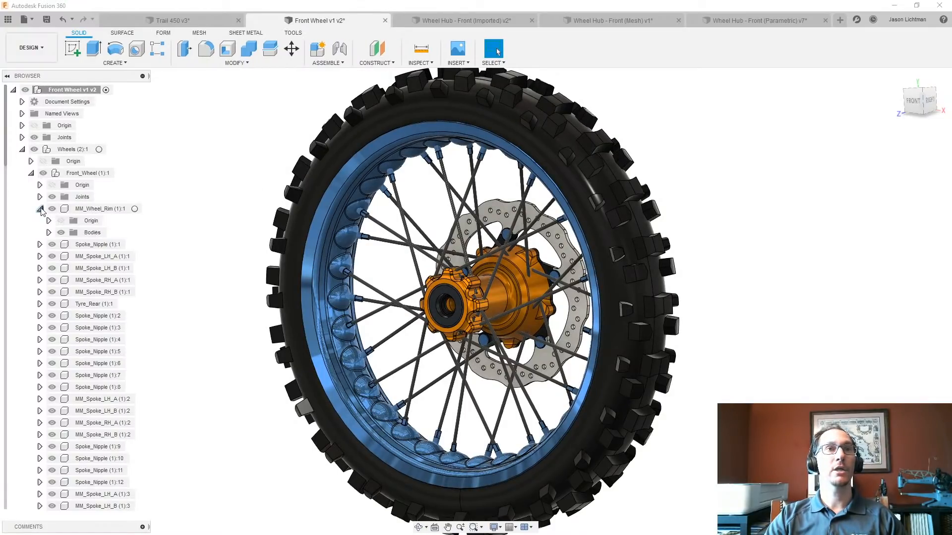
left_click(49, 232)
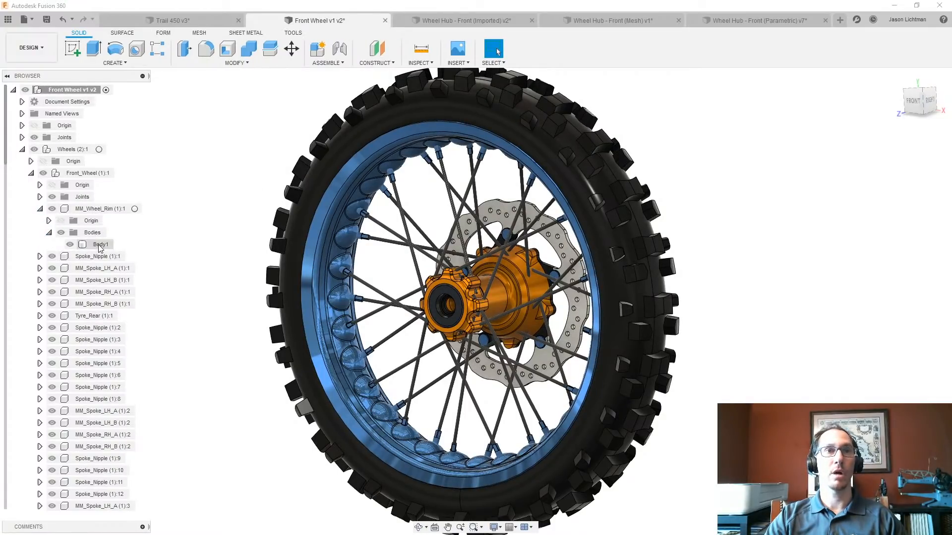
left_click_drag(99, 244, 71, 93)
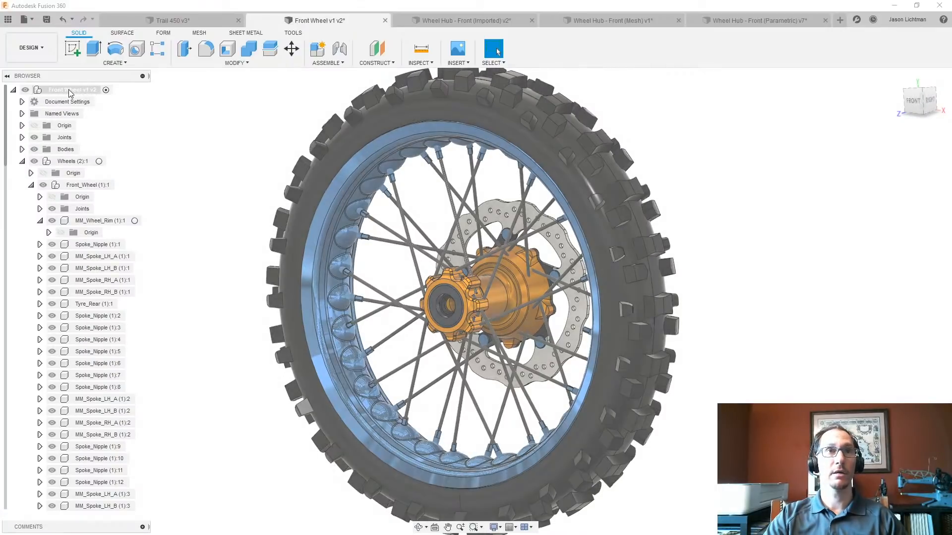
- Move the first Spoke_Nipple component's body to the top-level component and delete the emptied Spoke_Nipple and MM_Wheel_Rim components
left_click(40, 245)
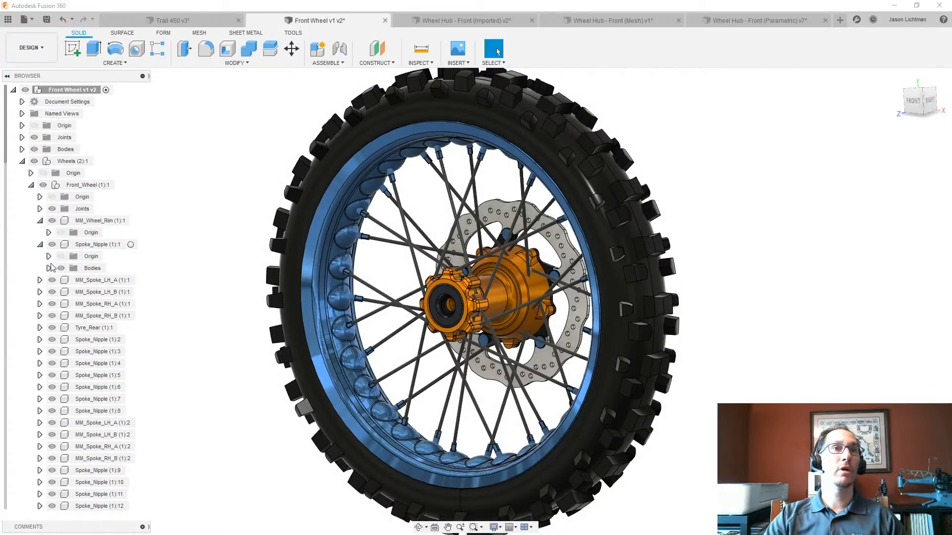
left_click(49, 268)
left_click_drag(101, 285, 58, 92)
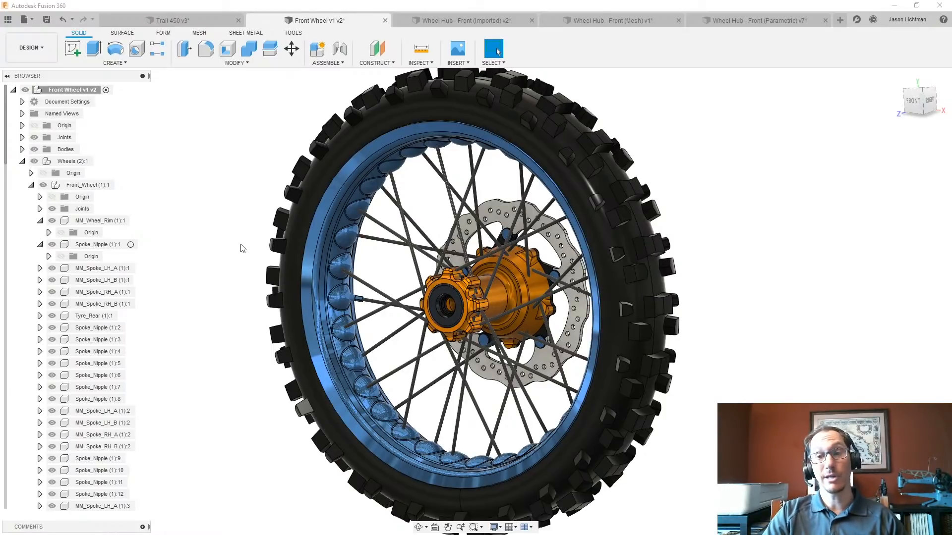
left_click(113, 245)
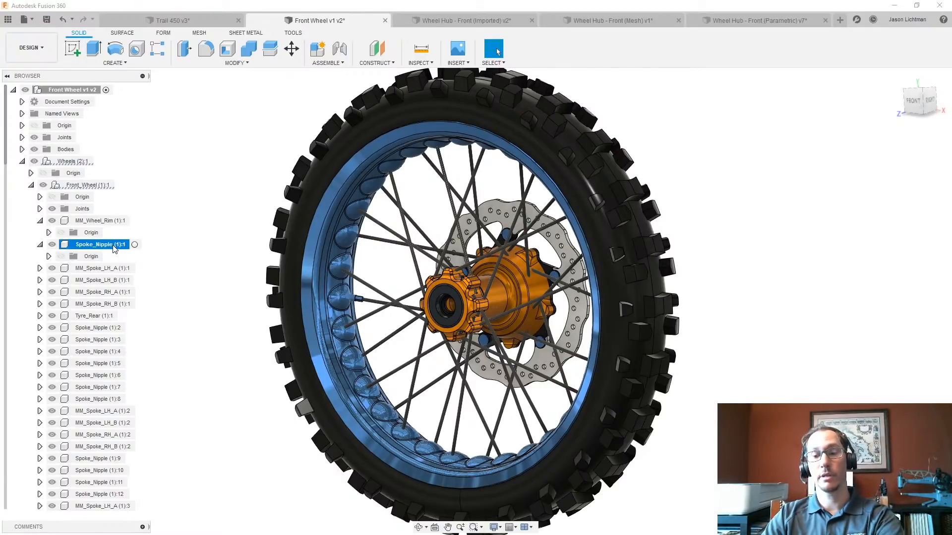
left_click_drag(113, 245, 103, 223)
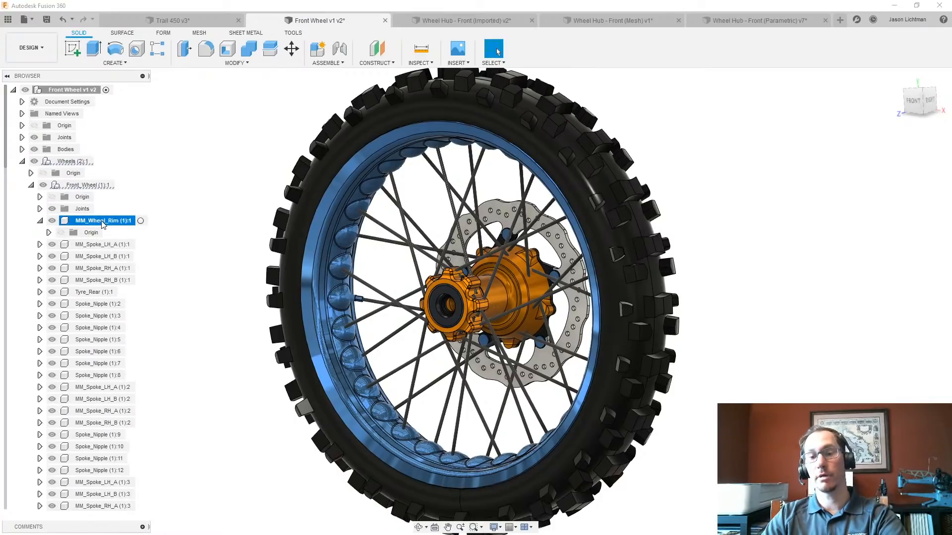
- Move the body of the first MM_Spoke_LH_A component up into the top-level component
left_click(40, 221)
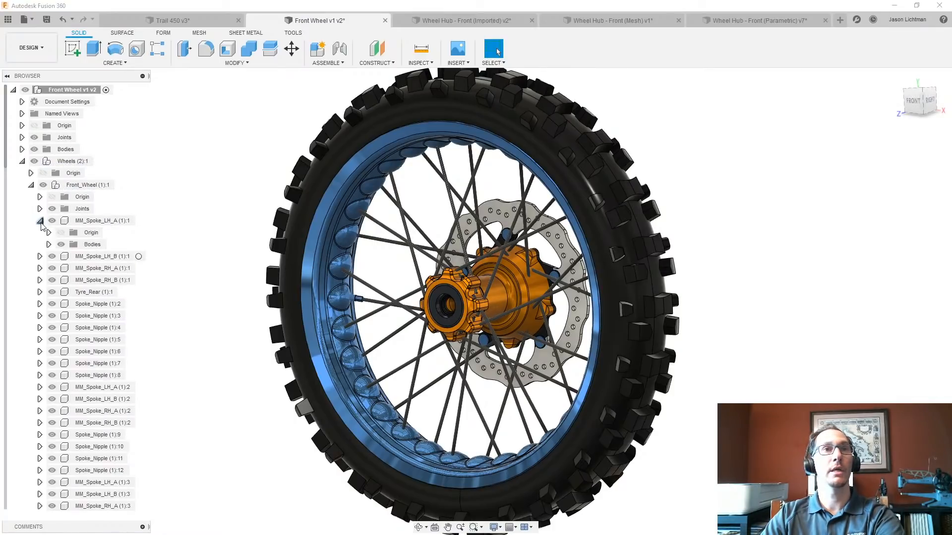
left_click(49, 245)
left_click_drag(92, 256, 74, 90)
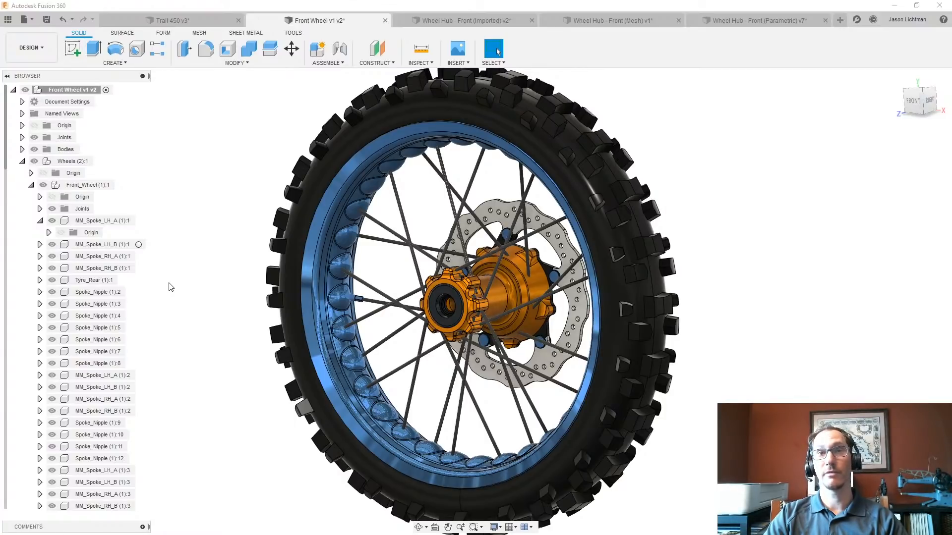
- Restrict the selection filters to Bodies with Select Through on, and copy all bodies of the front wheel
scroll(168, 287, "down", 5)
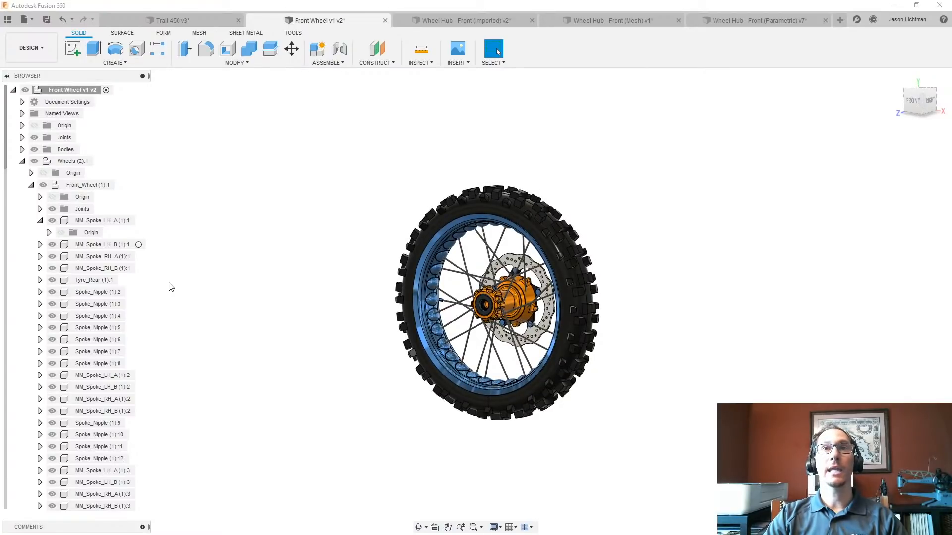
left_click(491, 63)
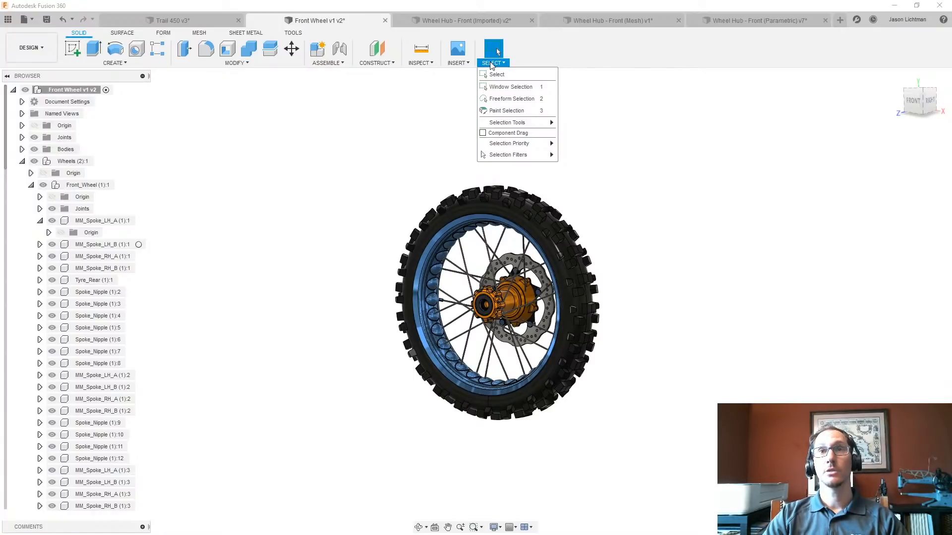
mouse_move(519, 156)
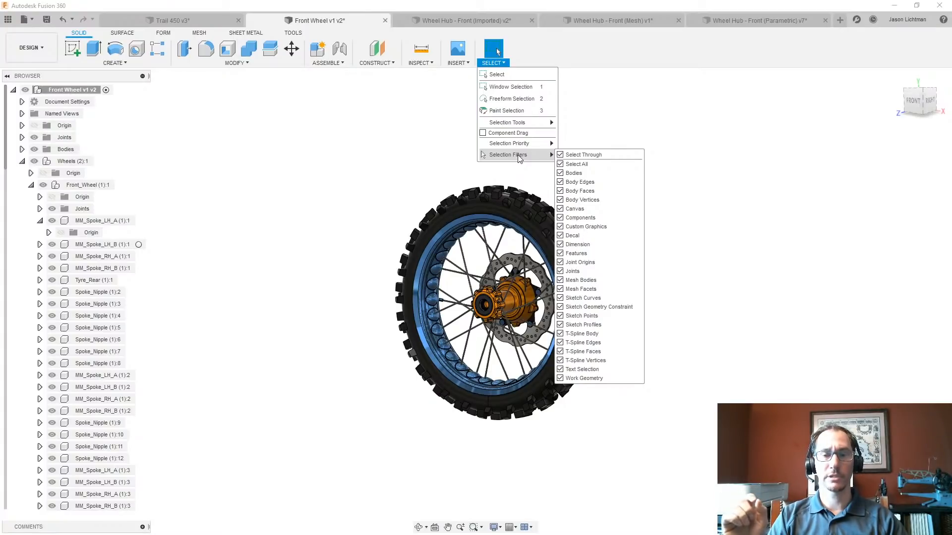
left_click(561, 165)
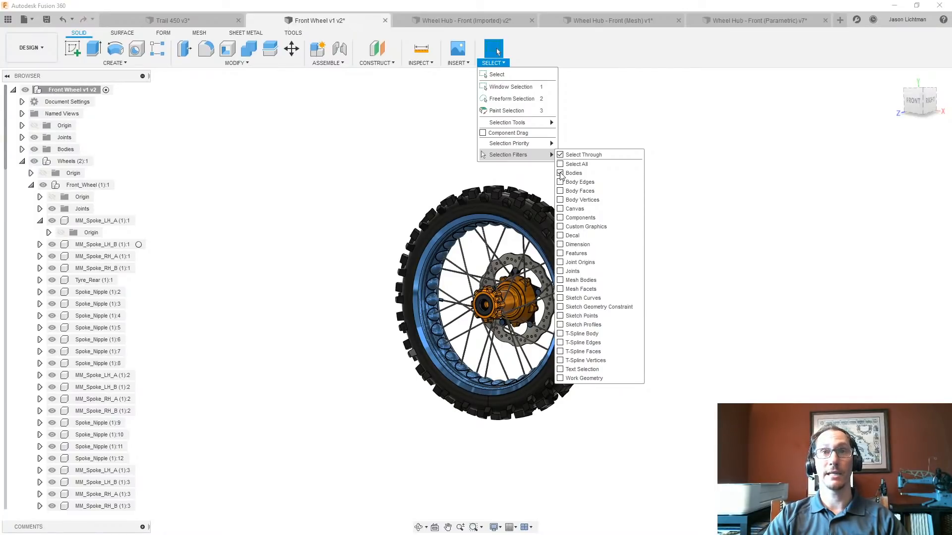
scroll(449, 309, "up", 4)
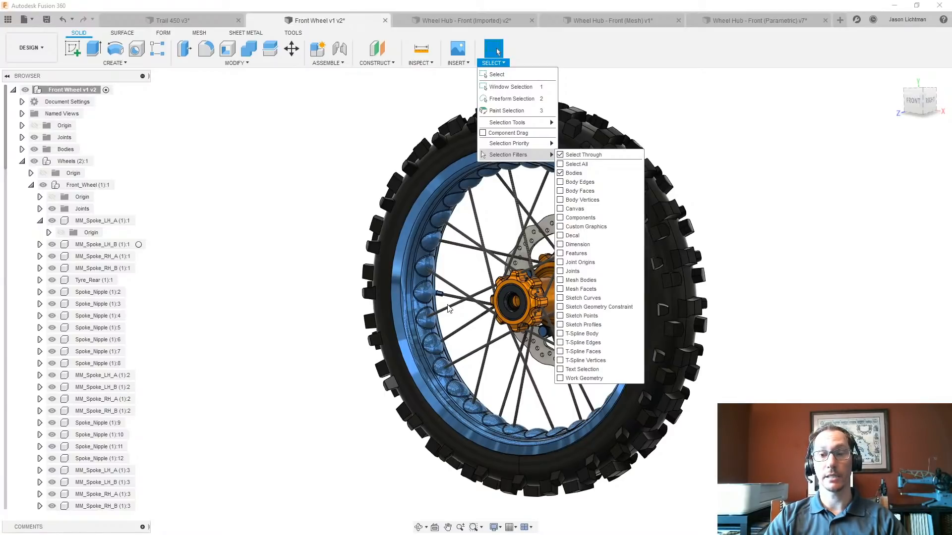
left_click(236, 253)
scroll(237, 253, "down", 5)
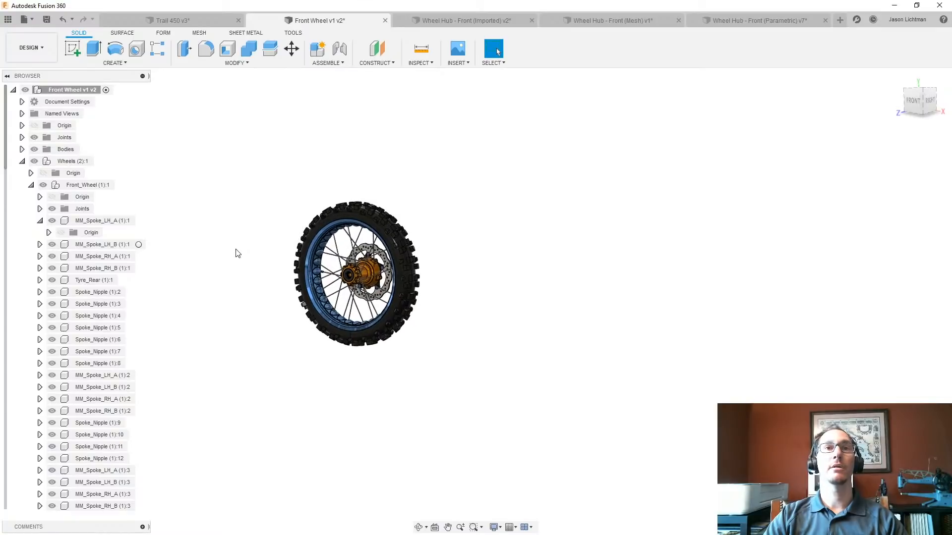
left_click_drag(195, 122, 494, 422)
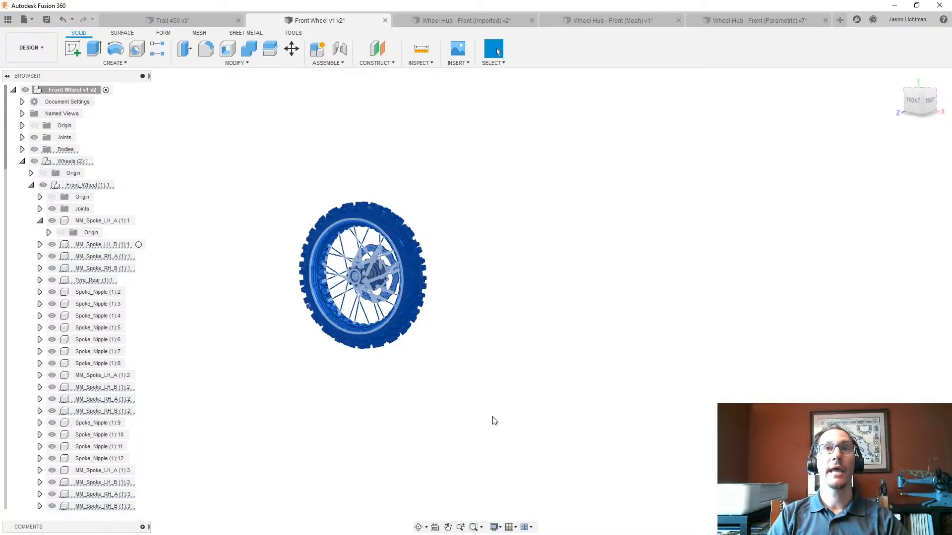
- Create a base feature in a new design and paste the copied wheel bodies into it without moving them
left_click(839, 21)
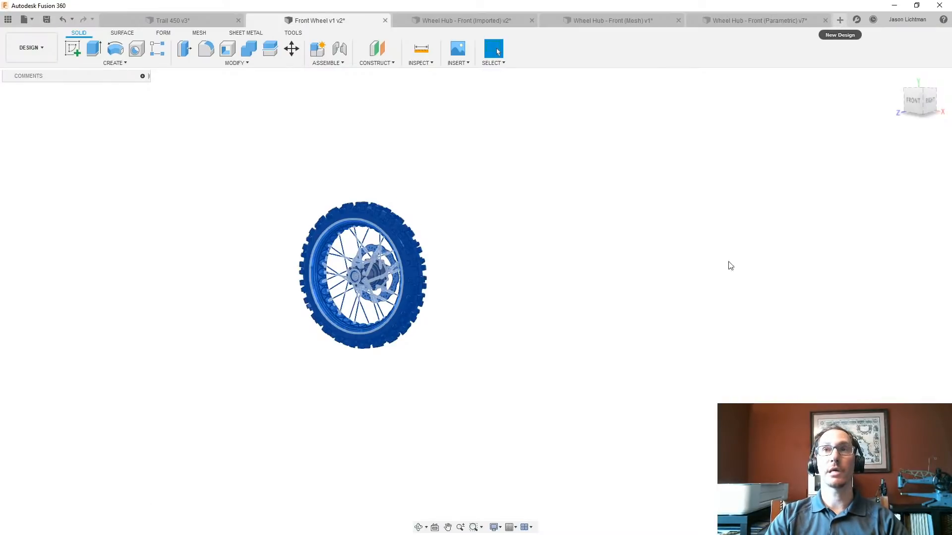
left_click(171, 62)
left_click(98, 515)
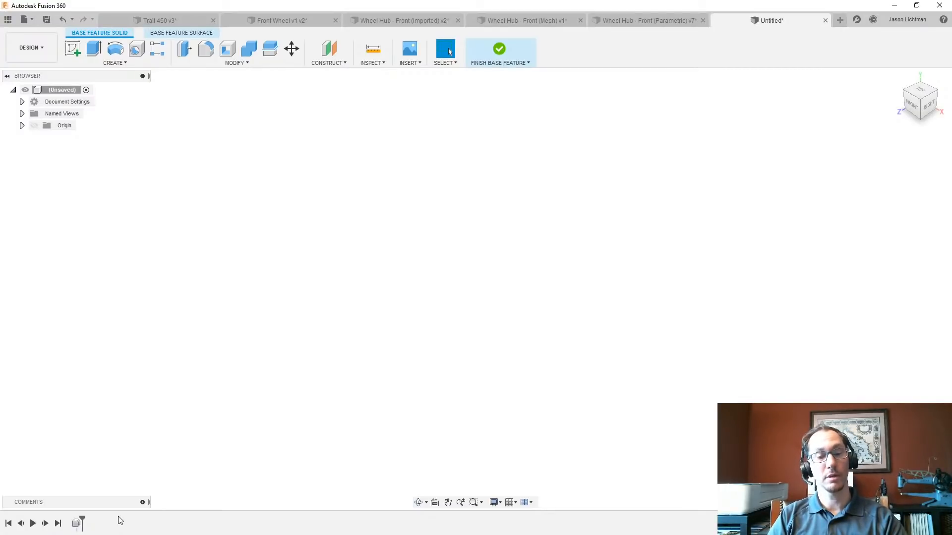
key("ctrl+v")
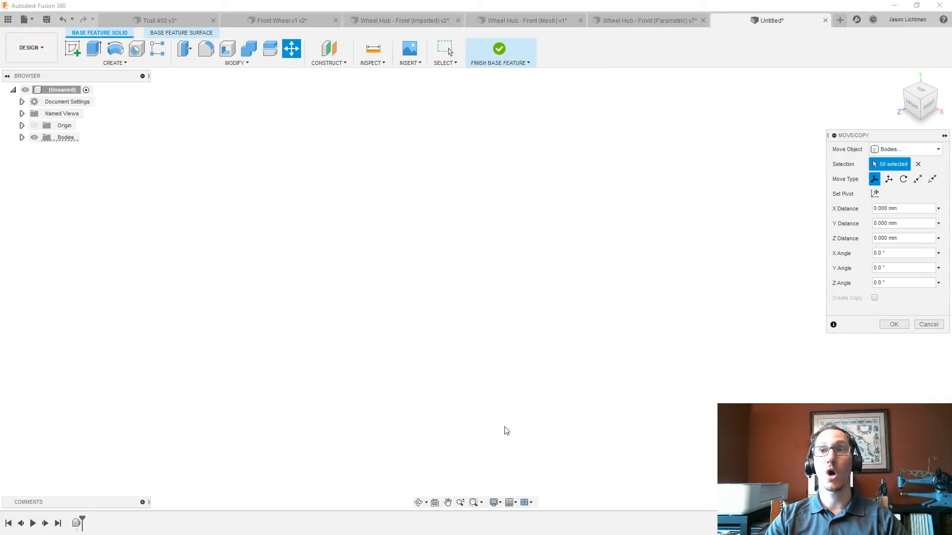
left_click(894, 324)
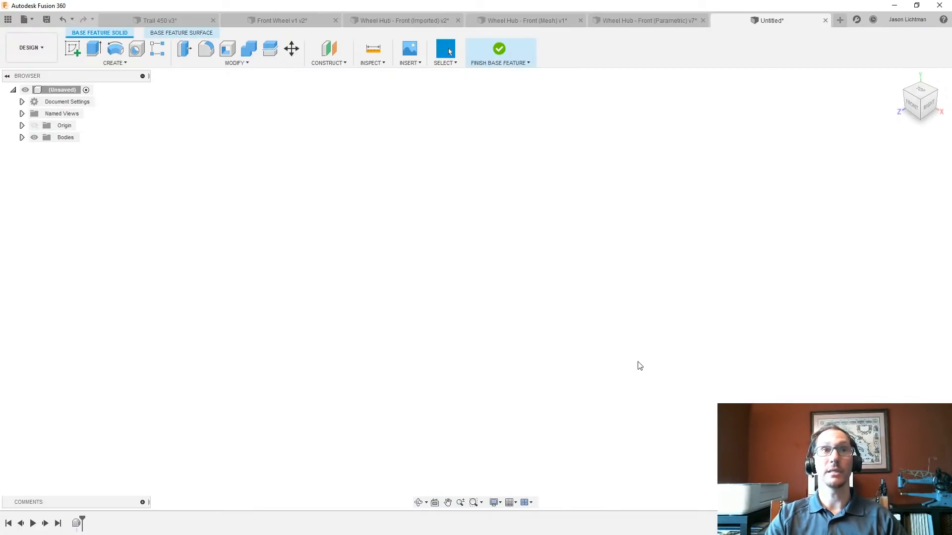
- Review the pasted wheel bodies in the Bodies folder and finish the base feature
left_click(22, 137)
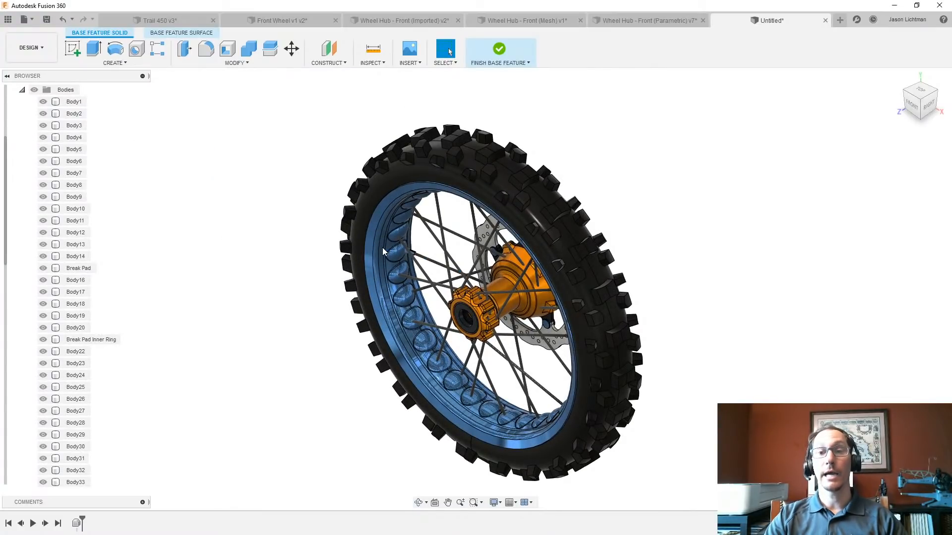
left_click(489, 251)
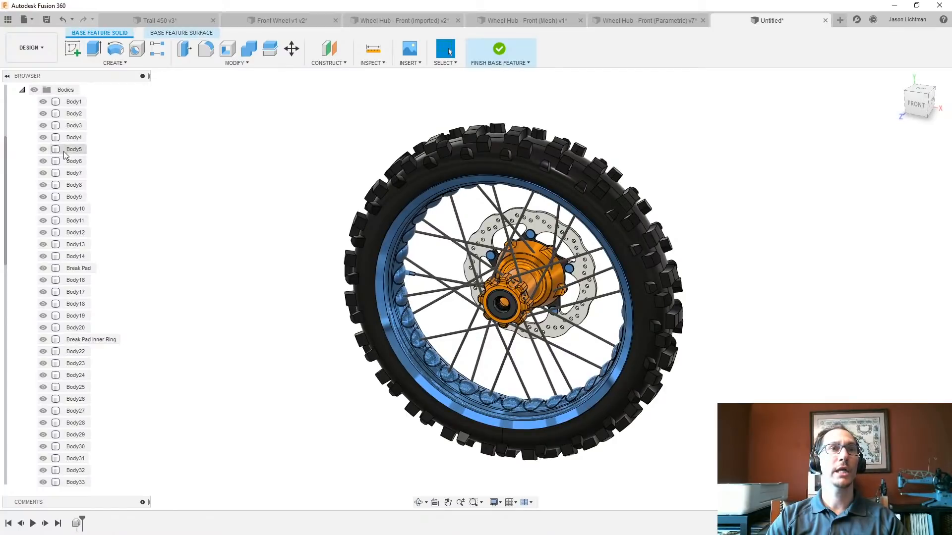
scroll(64, 159, "down", 5)
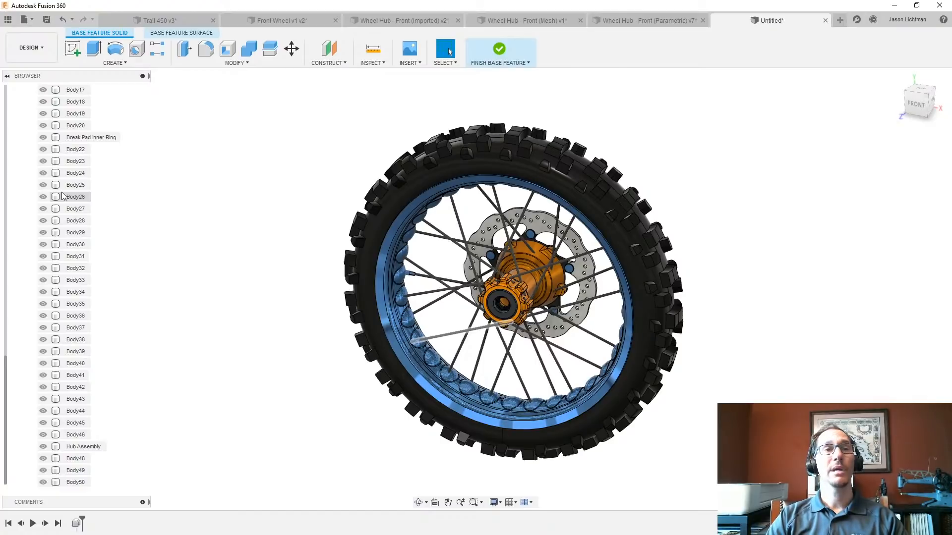
scroll(63, 196, "up", 5)
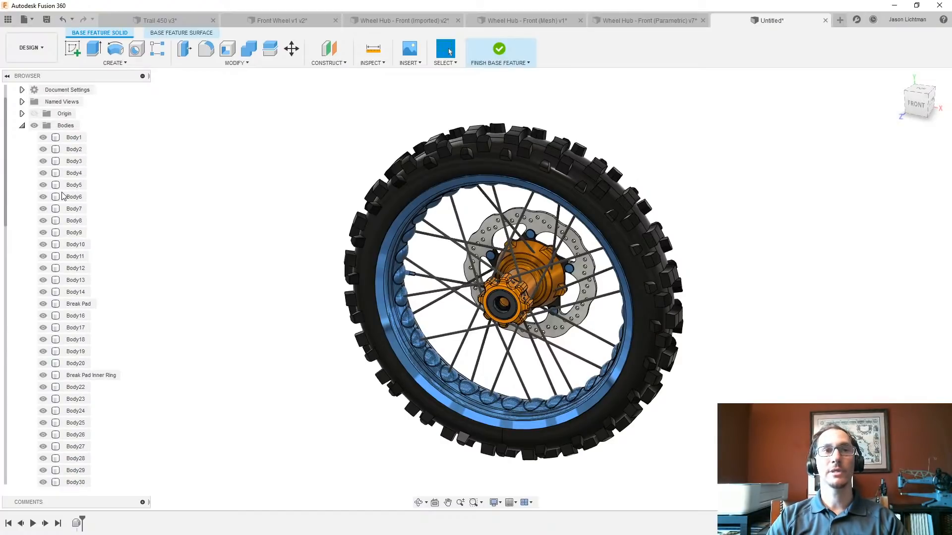
left_click(22, 126)
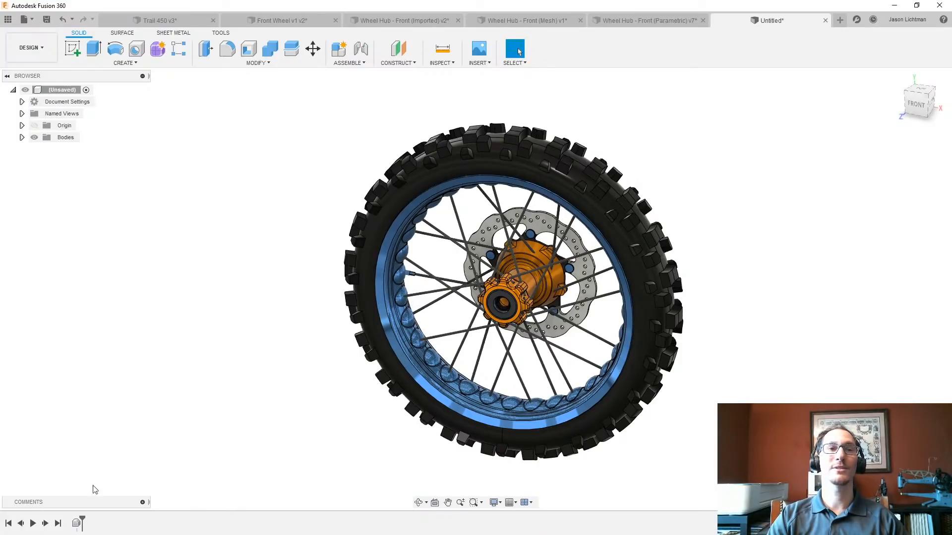
- Reopen the base feature for editing and join five spokes and the brake disc to the tire and rim body with Combine
right_click(77, 523)
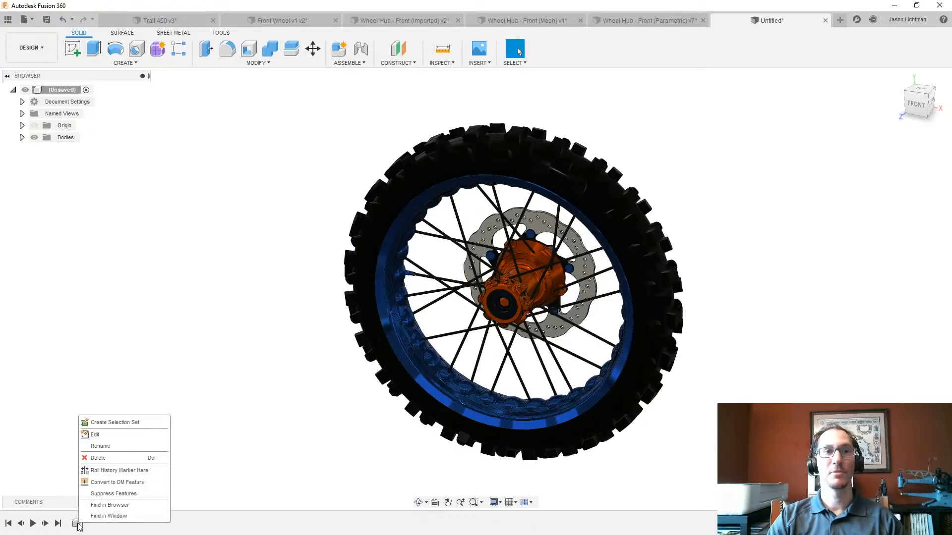
left_click(121, 435)
left_click(250, 48)
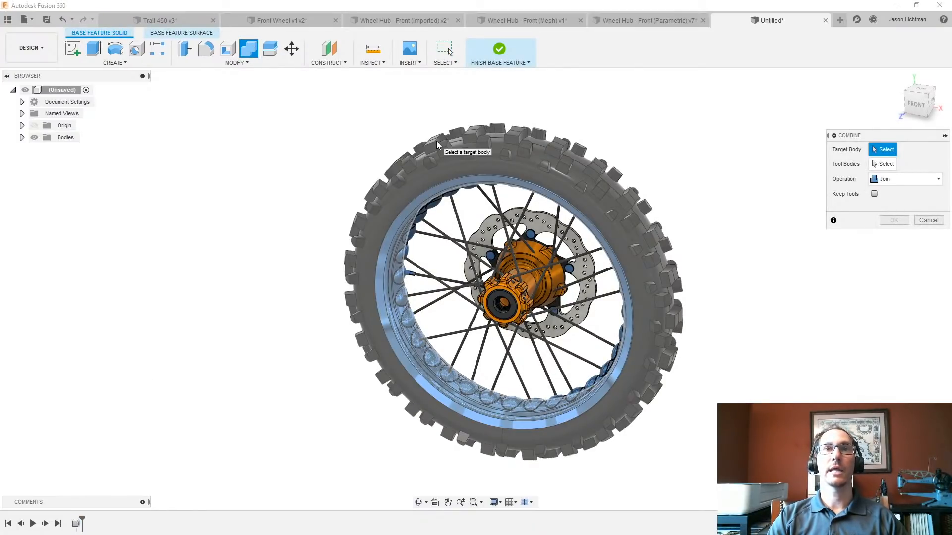
left_click(436, 141)
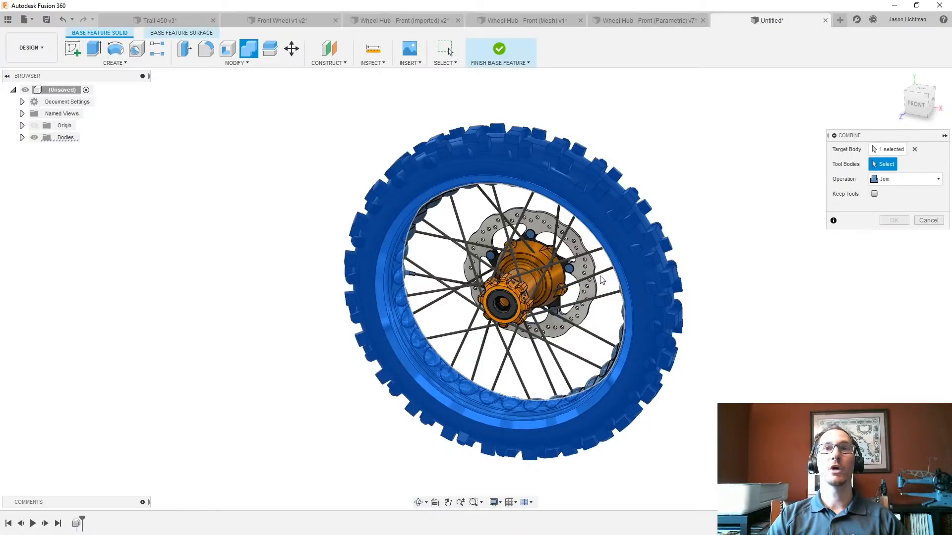
left_click(599, 273)
left_click(591, 254)
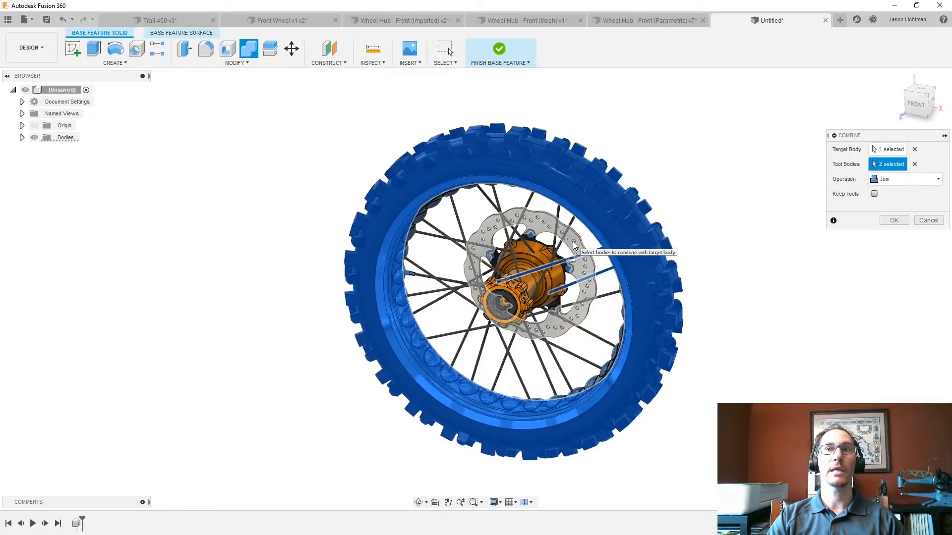
left_click(574, 244)
left_click(556, 213)
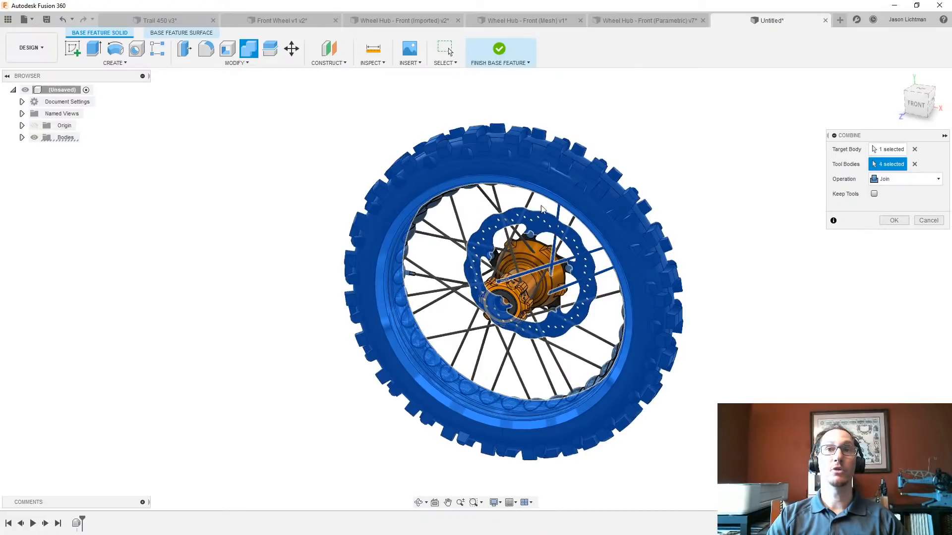
left_click(528, 204)
left_click(491, 200)
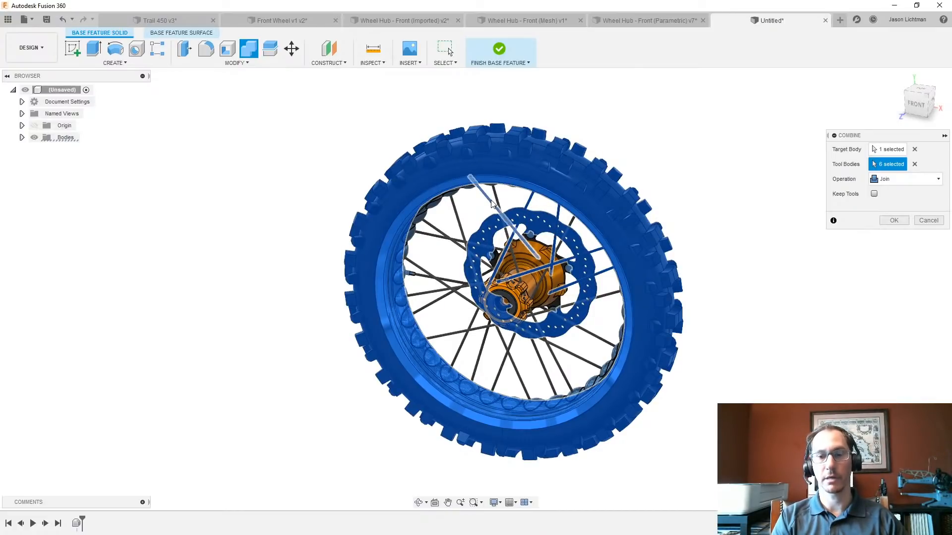
left_click(903, 221)
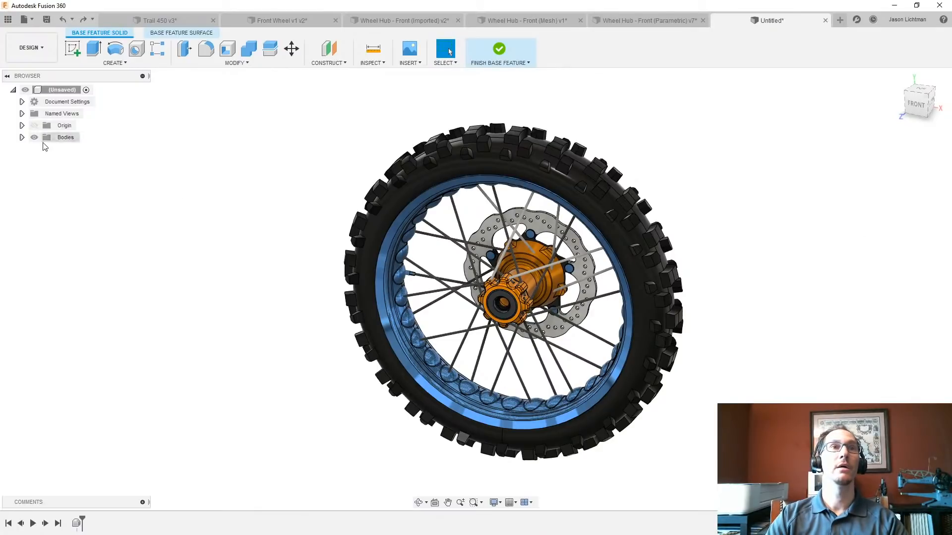
- Inspect the remaining bodies in the Bodies folder and identify Body1 on the wheel
left_click(22, 138)
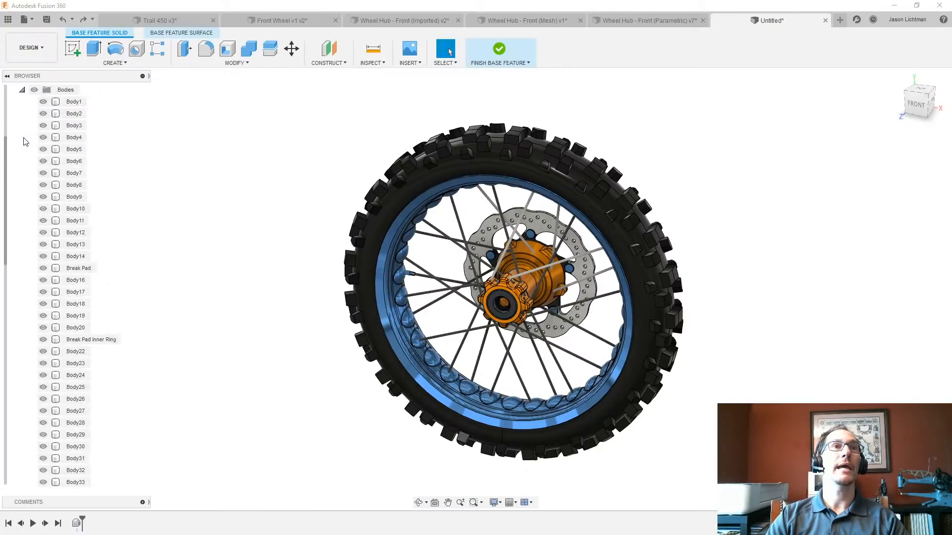
left_click(74, 102)
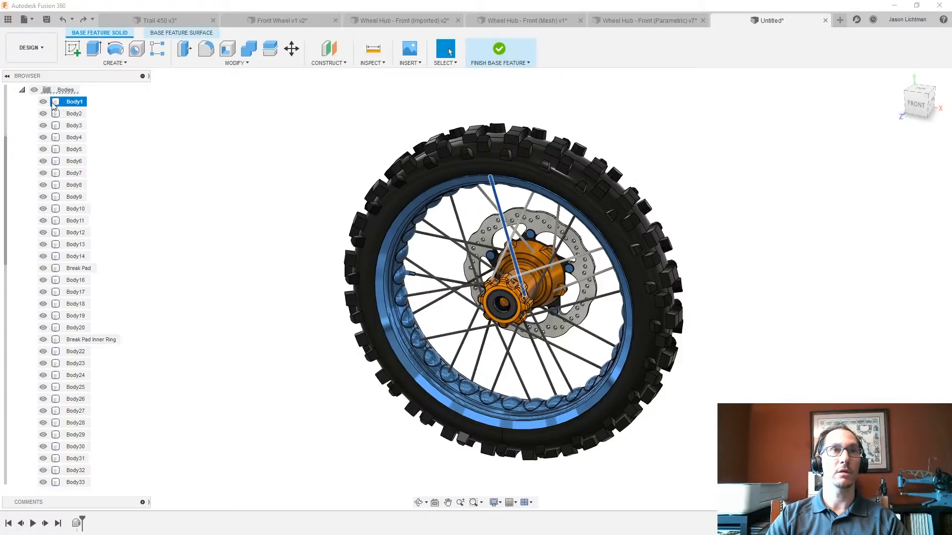
left_click(123, 109)
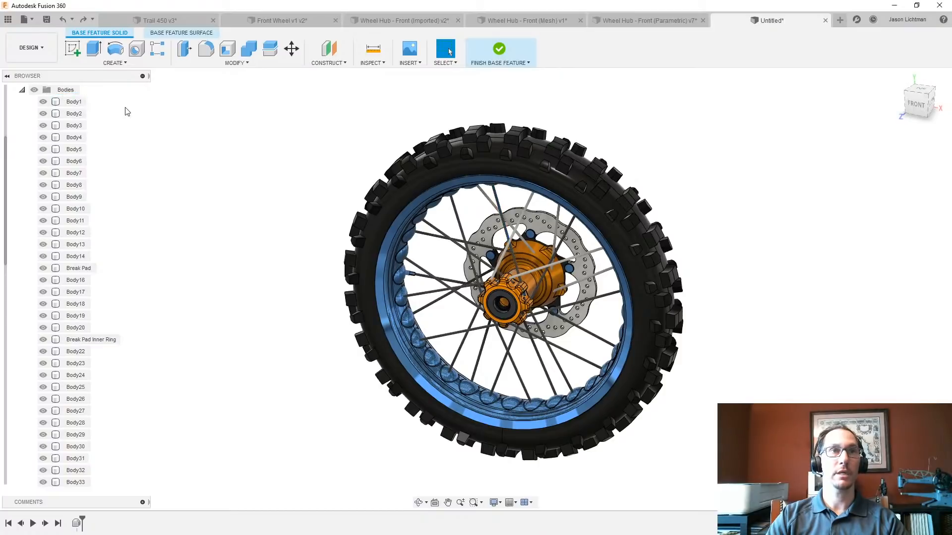
- Join all the other wheel bodies to Body1 with Combine, hiding Body1 while selecting the tool bodies
left_click(248, 50)
left_click(76, 103)
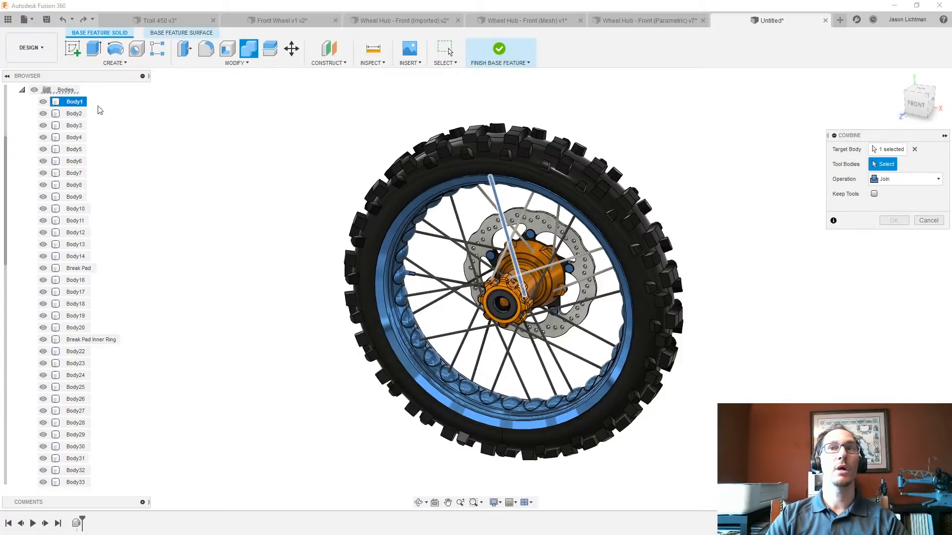
left_click(43, 102)
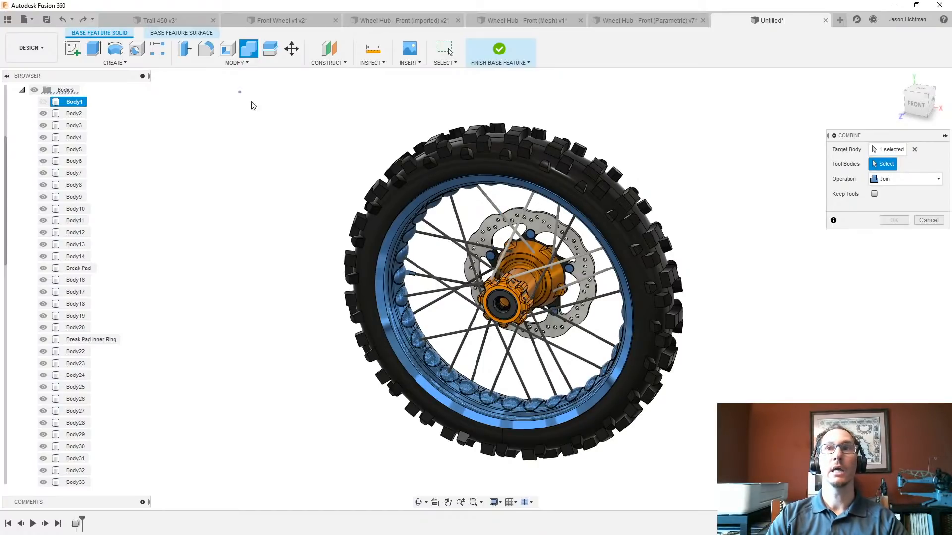
left_click_drag(240, 92, 763, 479)
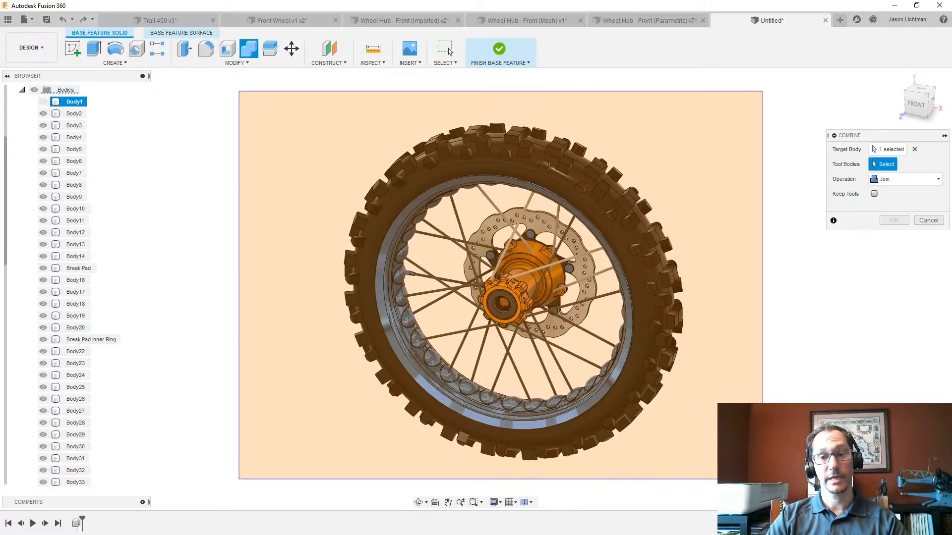
left_click_drag(763, 479, 763, 478)
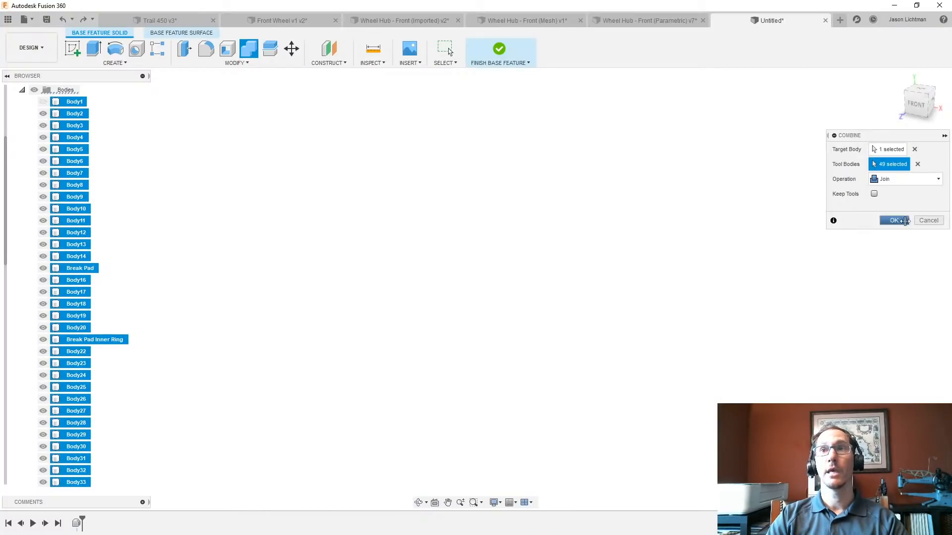
left_click(894, 221)
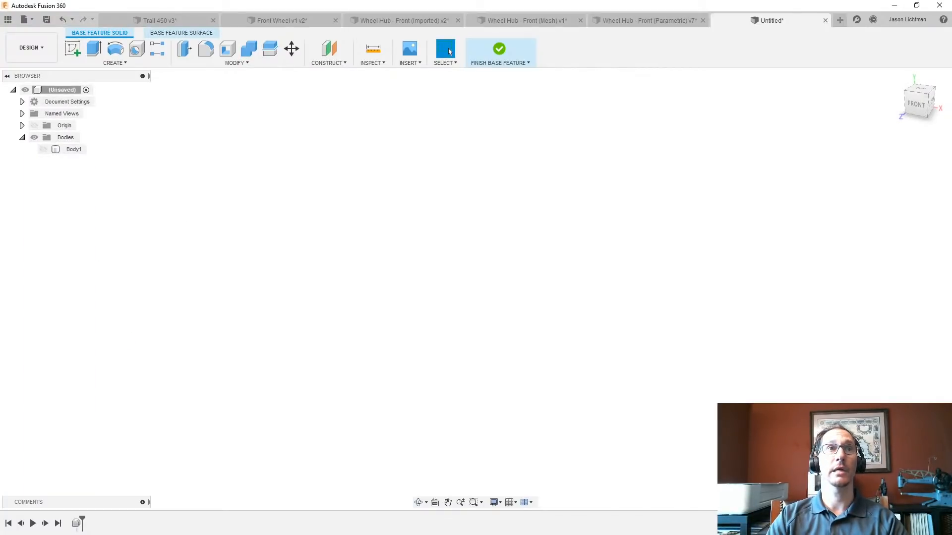
- Make the combined wheel body visible again and finish the base feature
left_click(43, 149)
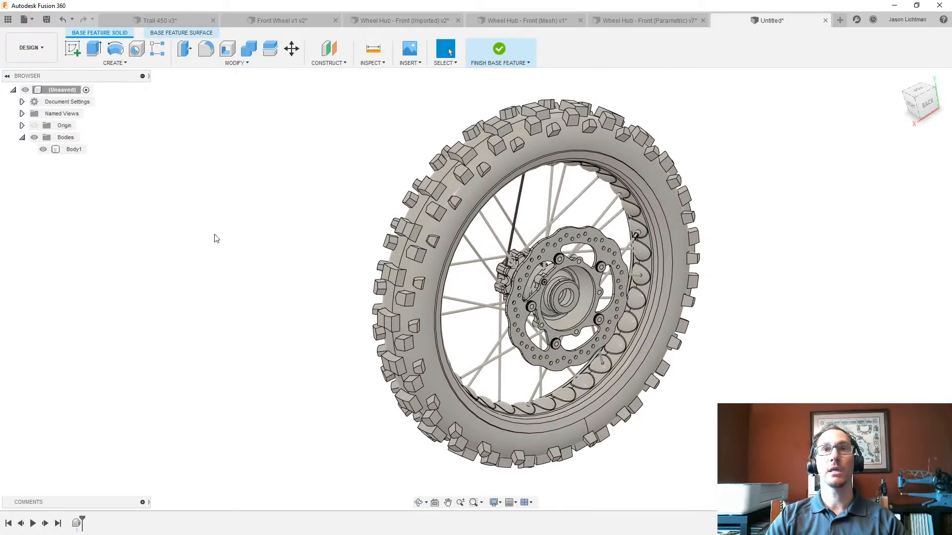
left_click(498, 53)
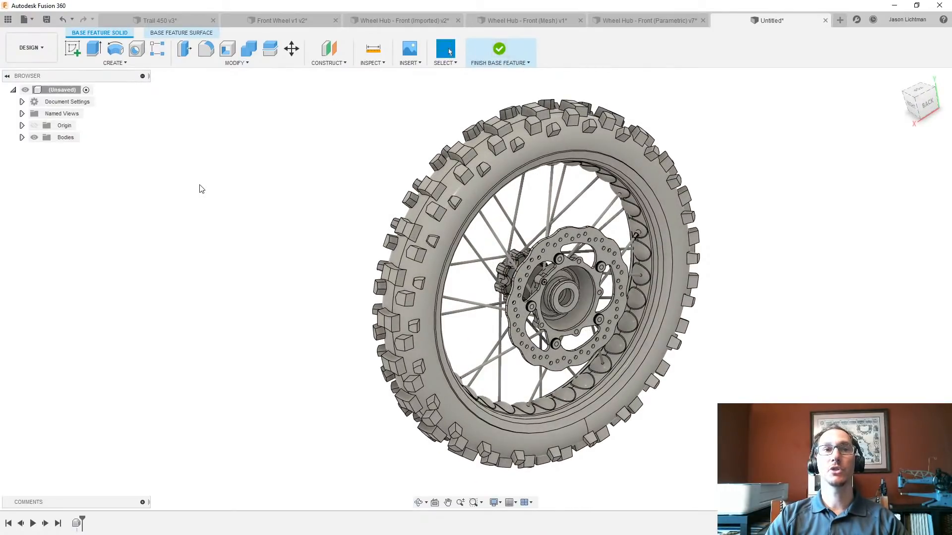